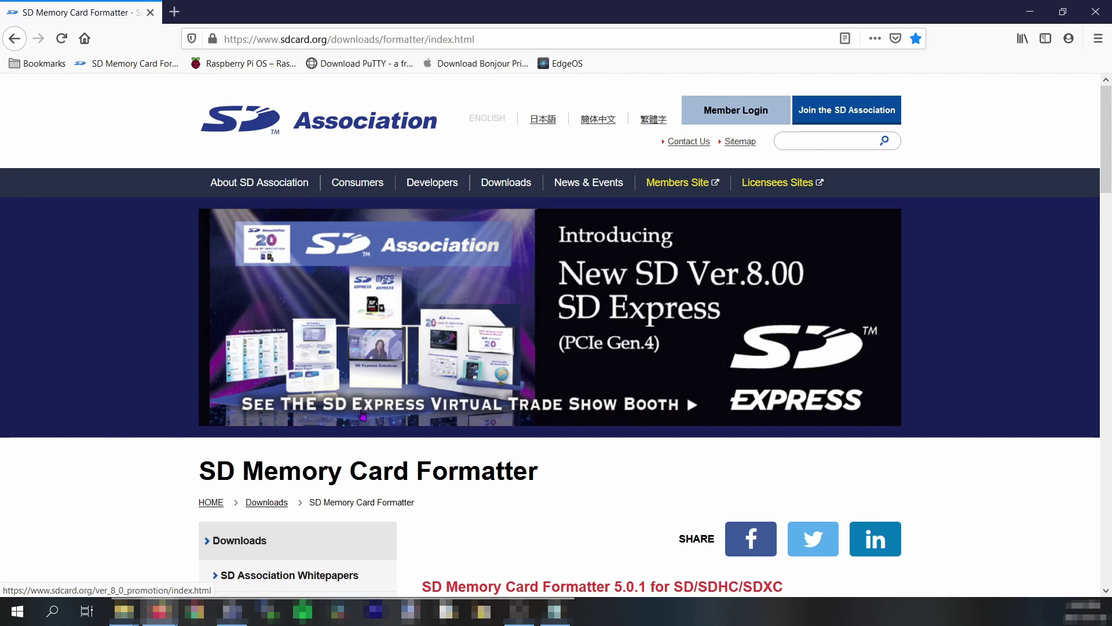
Download SDCardFormatterv5_WinEN.zip, the Windows SD Memory Card Formatter, from the sidebar link.
scroll(362, 415, "down", 3)
scroll(461, 475, "down", 2)
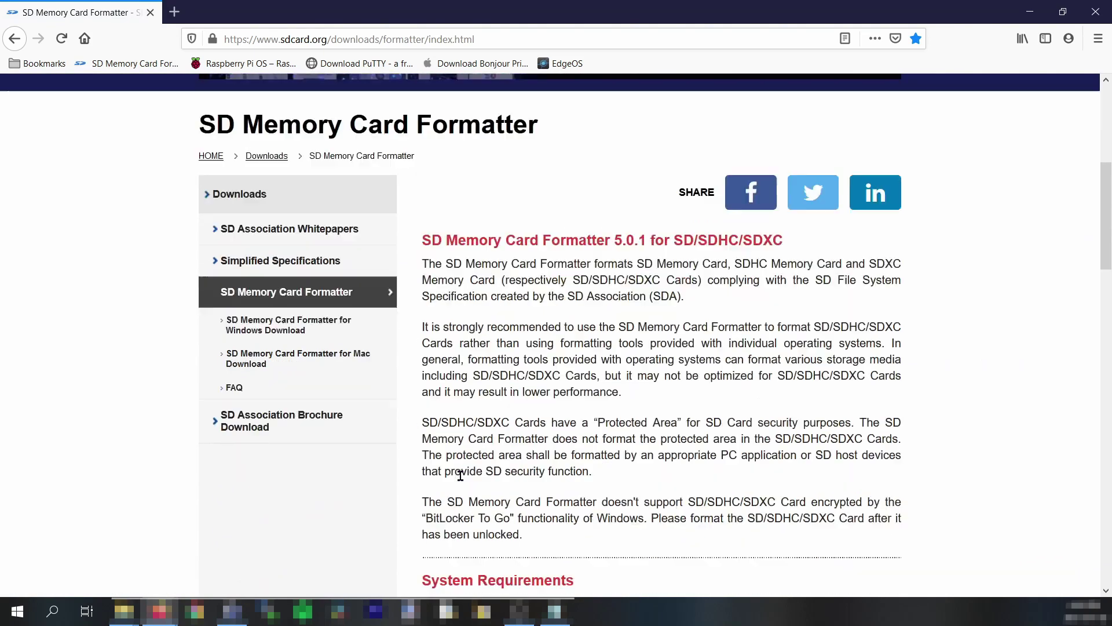
scroll(466, 453, "down", 1)
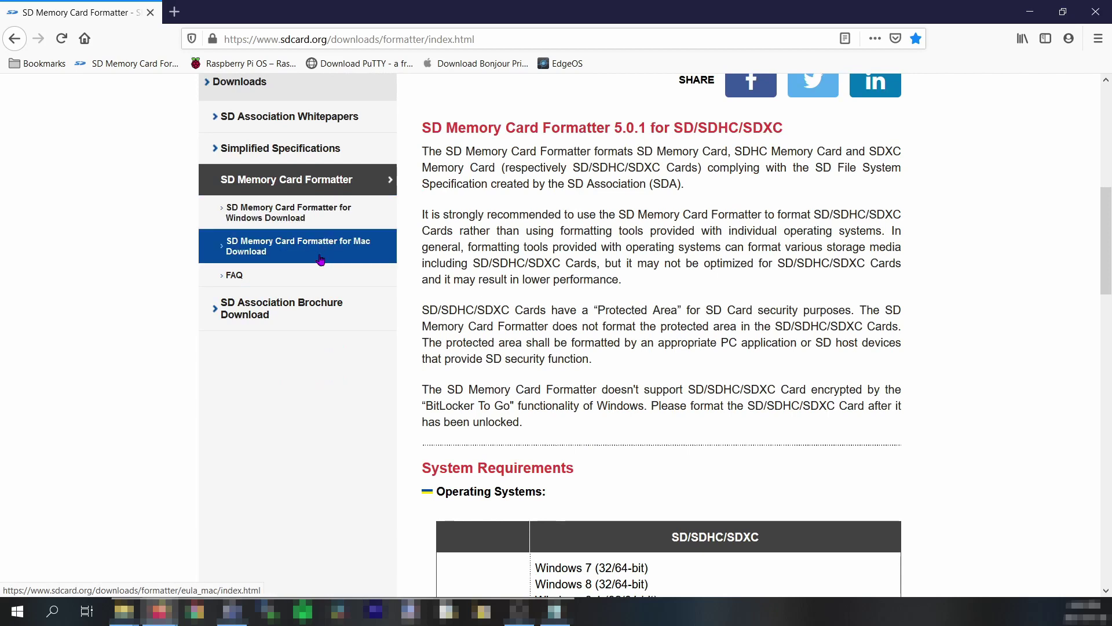
left_click(273, 213)
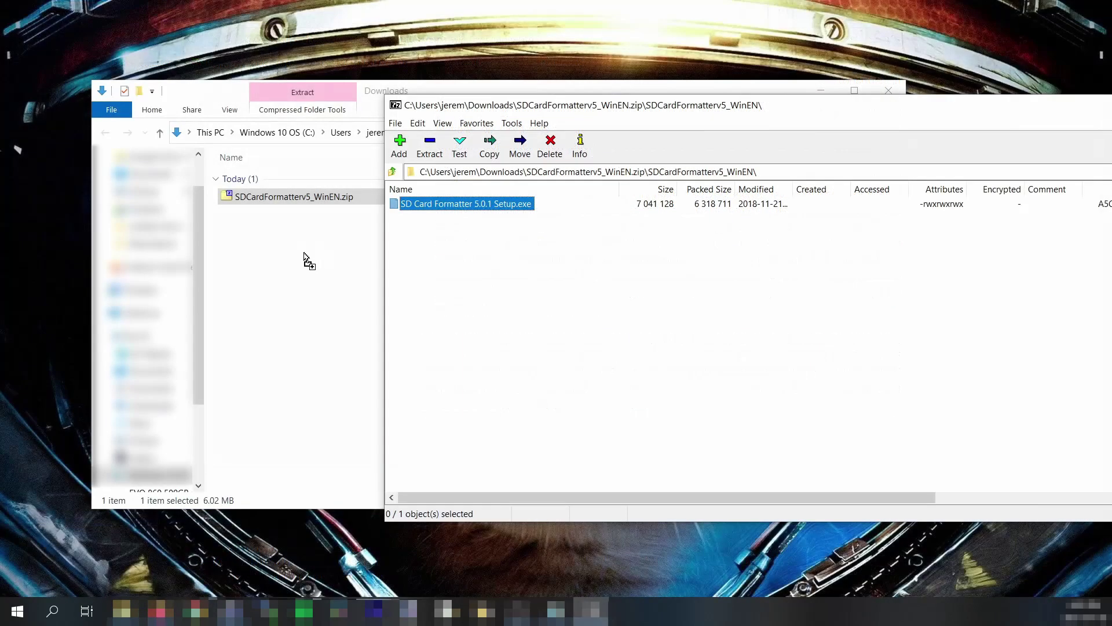
Extract the formatter setup into Downloads and install SD Card Formatter, accepting the licence.
left_click_drag(304, 255, 313, 279)
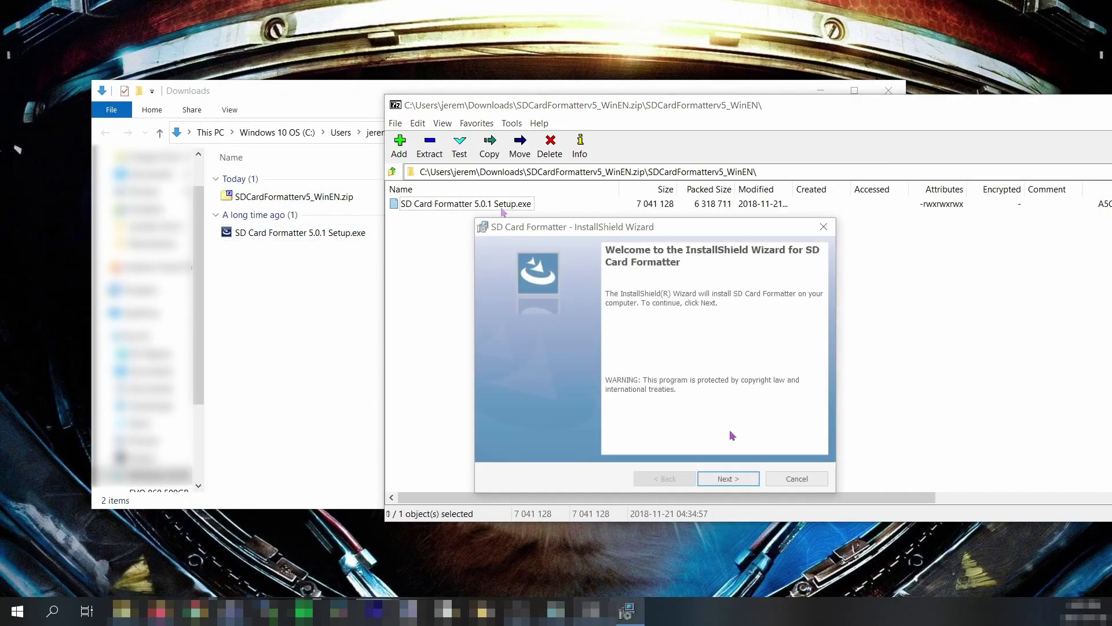
left_click(725, 476)
left_click(632, 428)
left_click(728, 477)
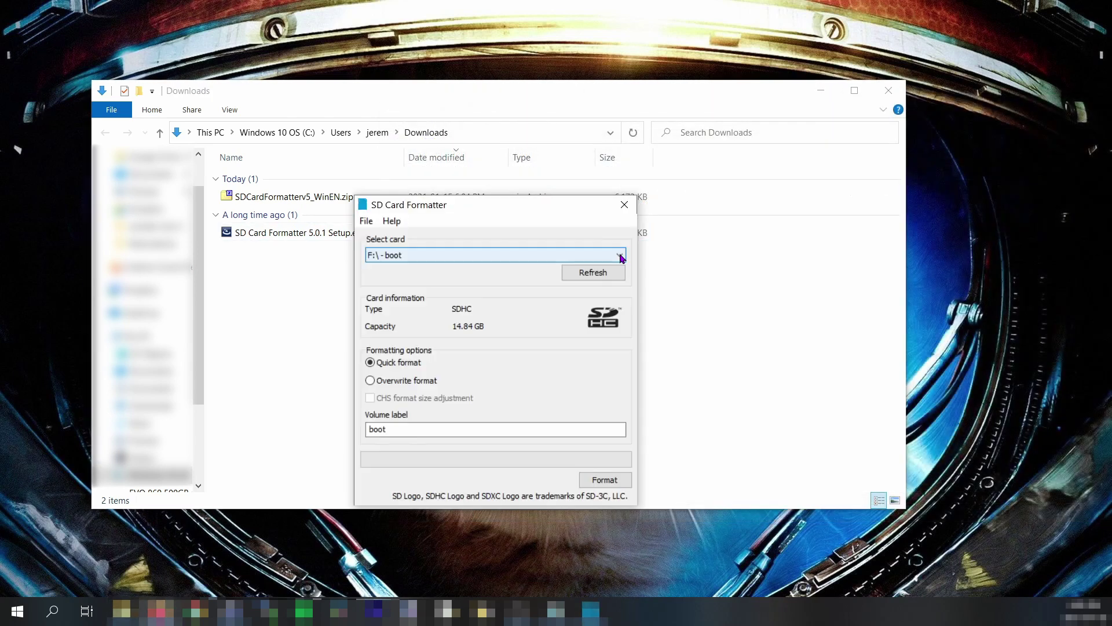
Quick-format the F: boot card with volume label Pi-Hole, confirming the erase.
left_click(620, 253)
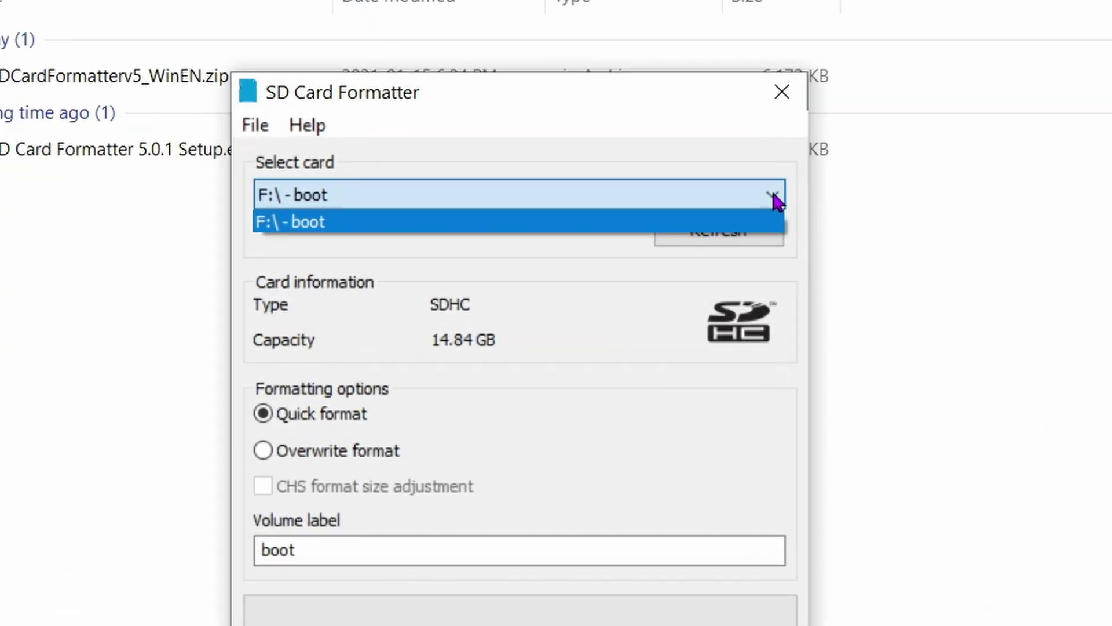
left_click(480, 226)
left_click(335, 451)
left_click(335, 412)
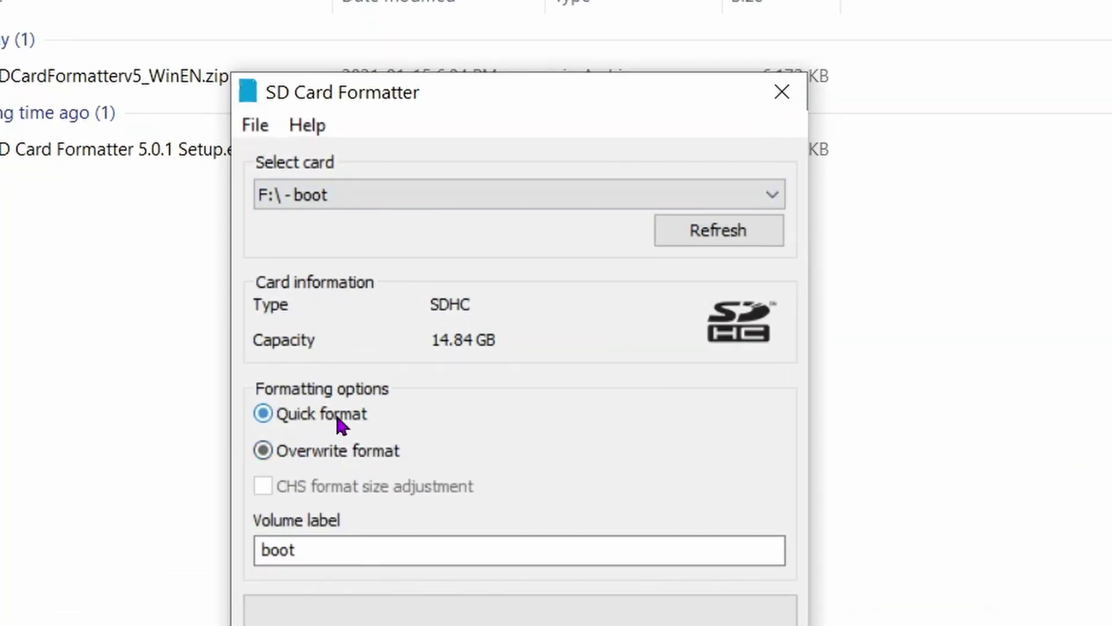
double_click(314, 549)
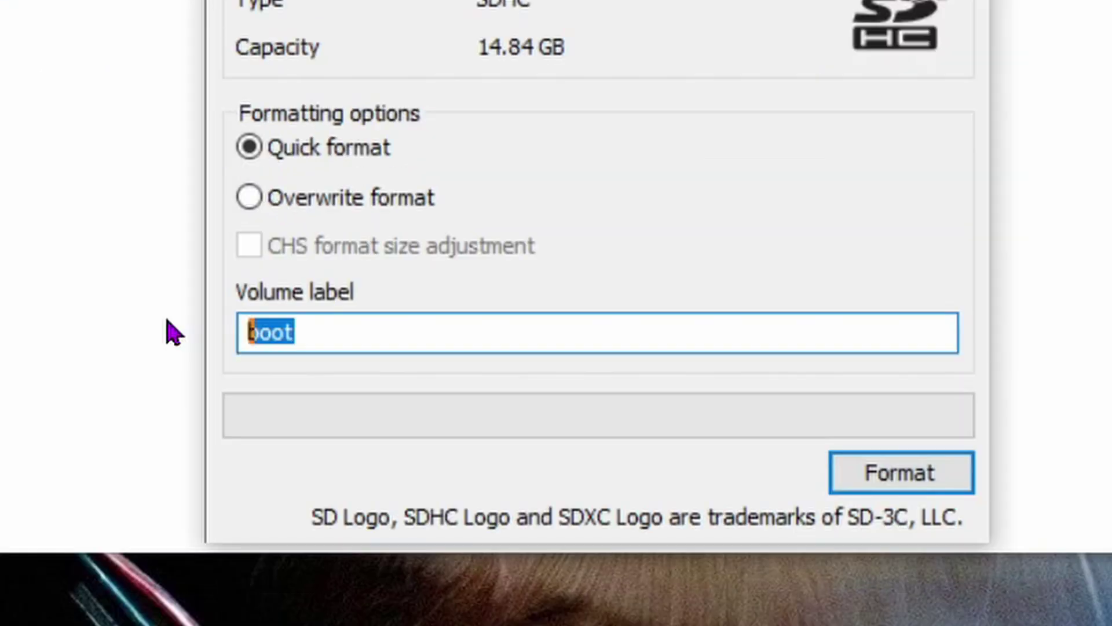
type("Pi-Hole")
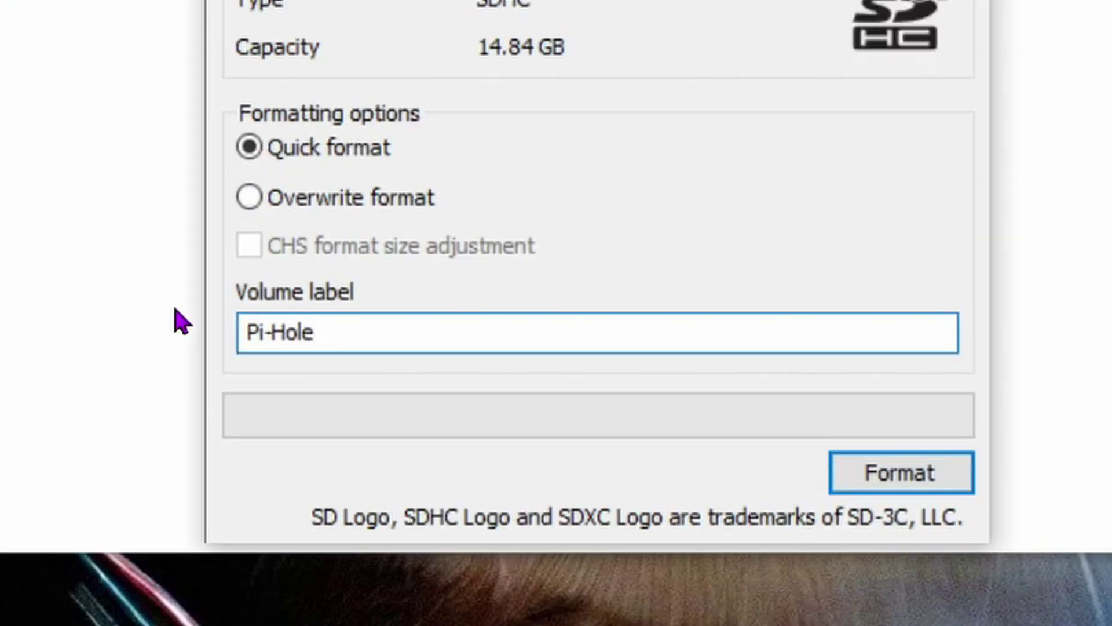
left_click(939, 484)
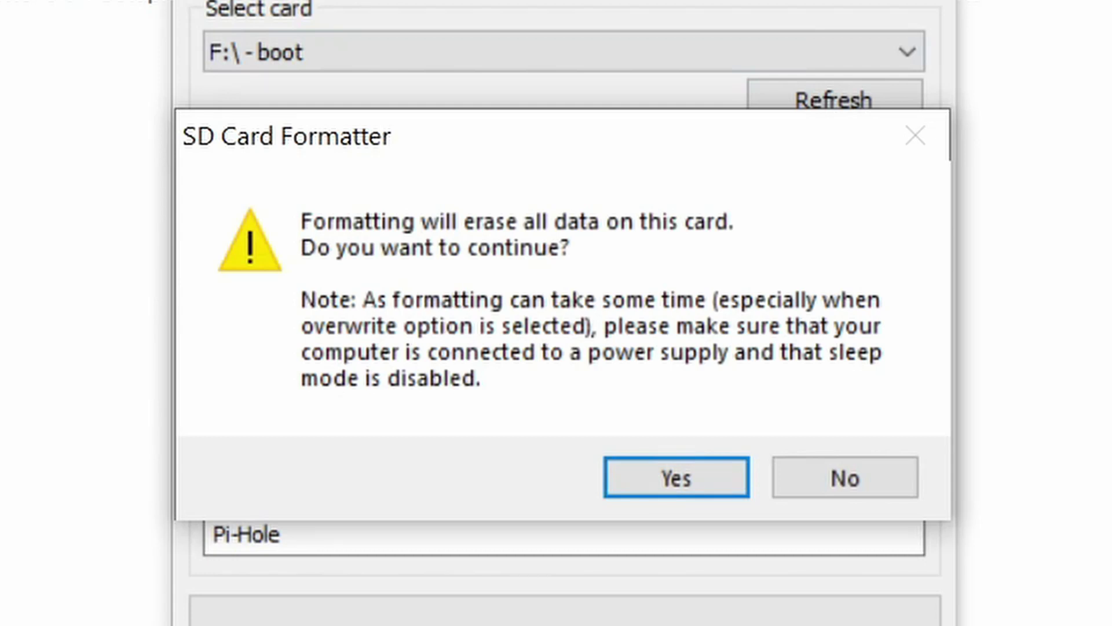
left_click(666, 477)
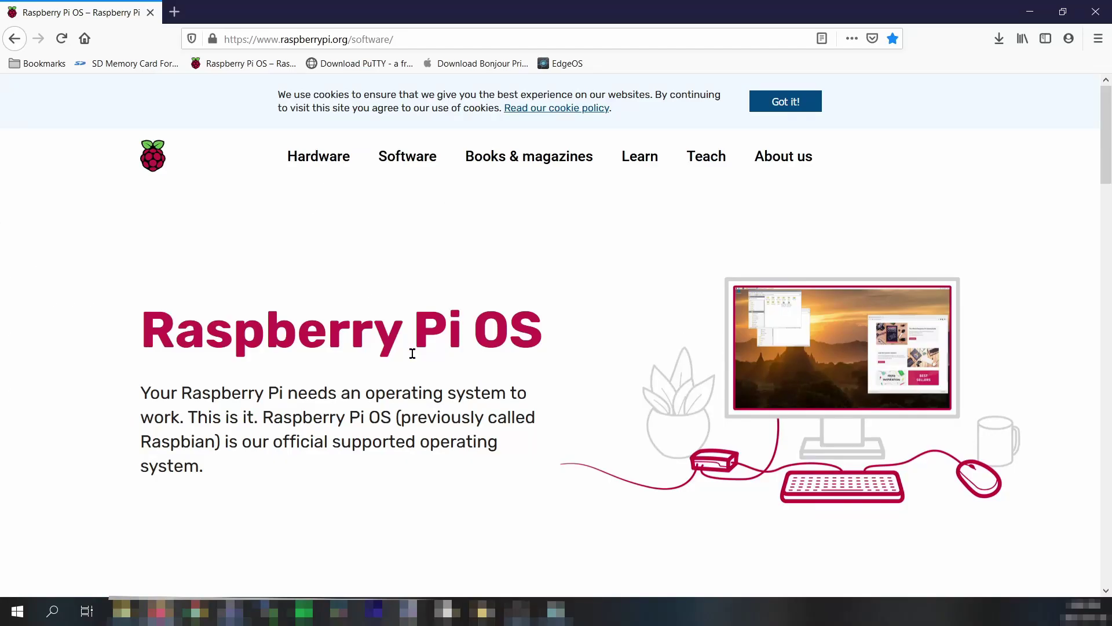
Download and save imager_1.5.exe from the Raspberry Pi software page's Windows link.
scroll(412, 353, "down", 6)
scroll(418, 352, "down", 5)
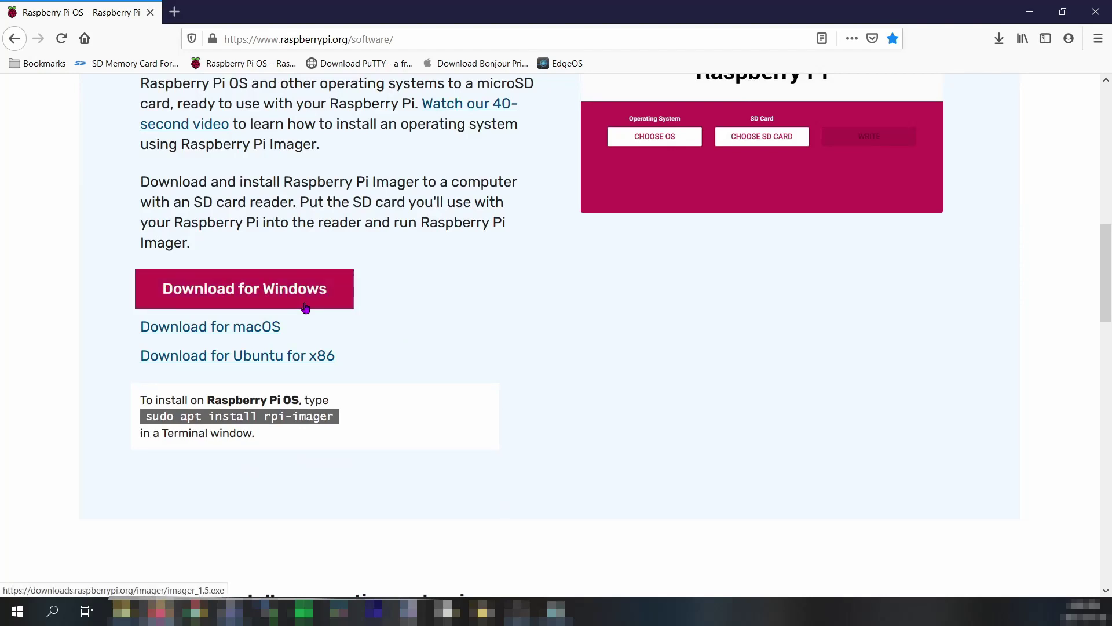
left_click(456, 284)
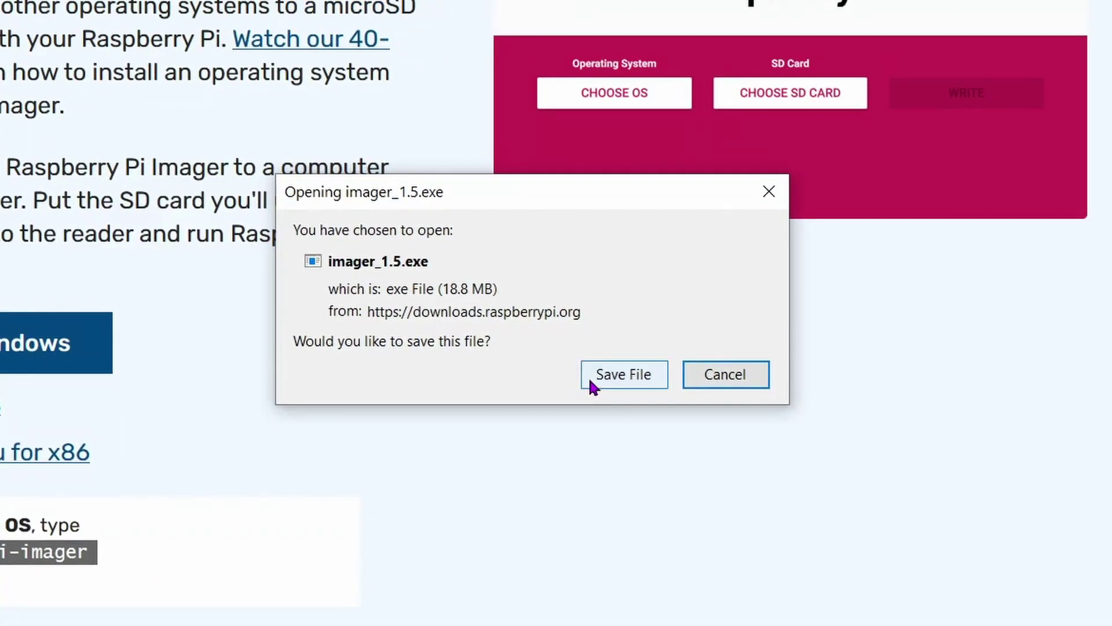
left_click(588, 375)
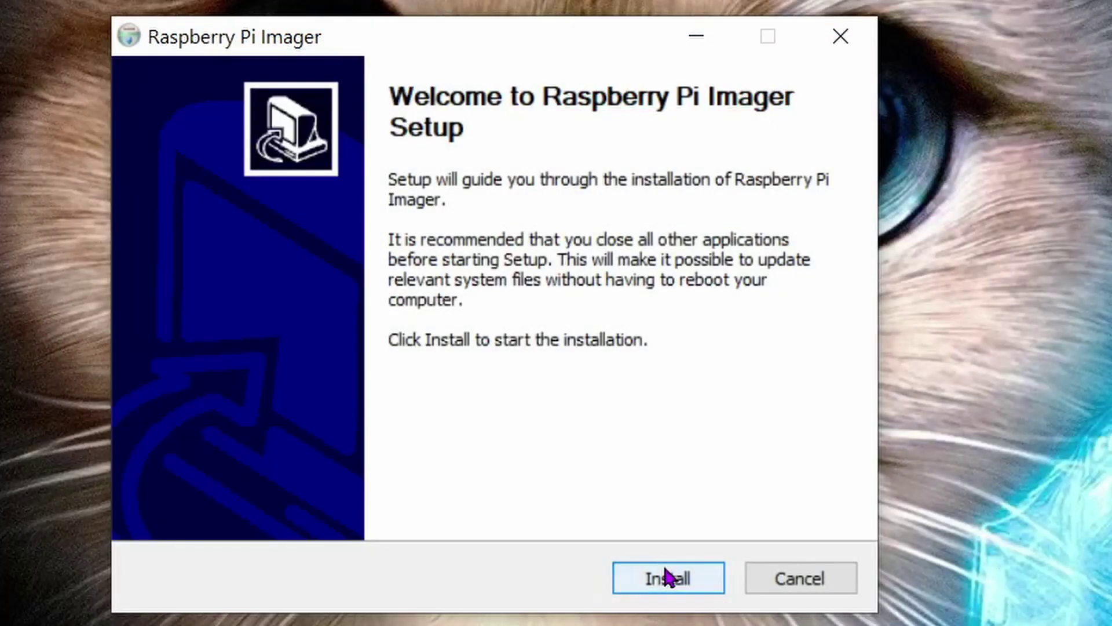
Install Raspberry Pi Imager and choose Raspberry Pi OS Lite (32-bit) as the operating system.
left_click(666, 577)
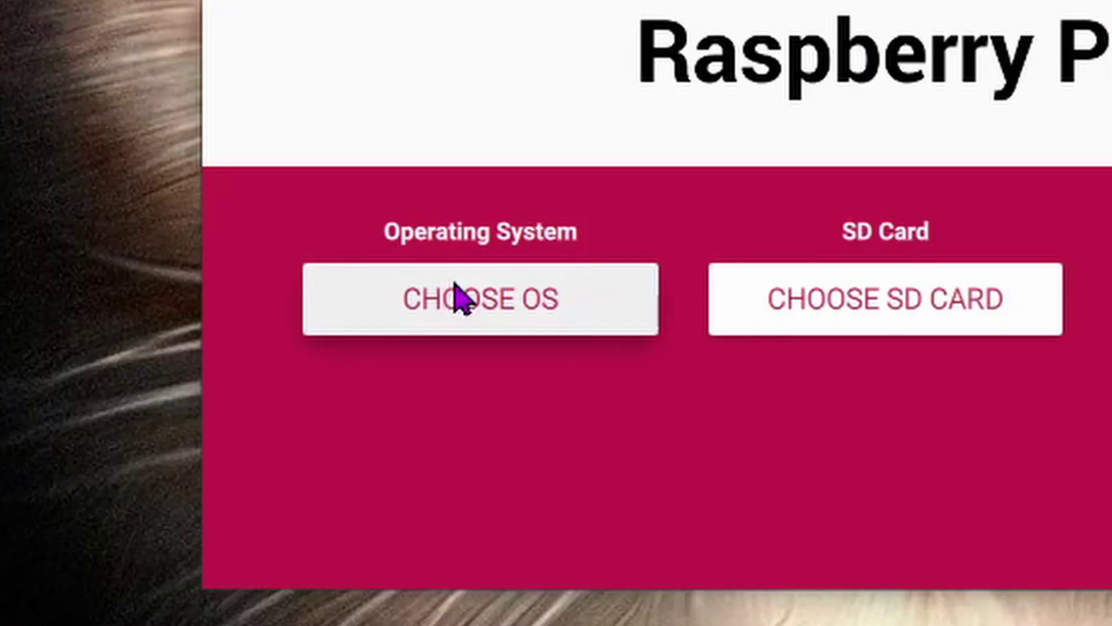
left_click(457, 296)
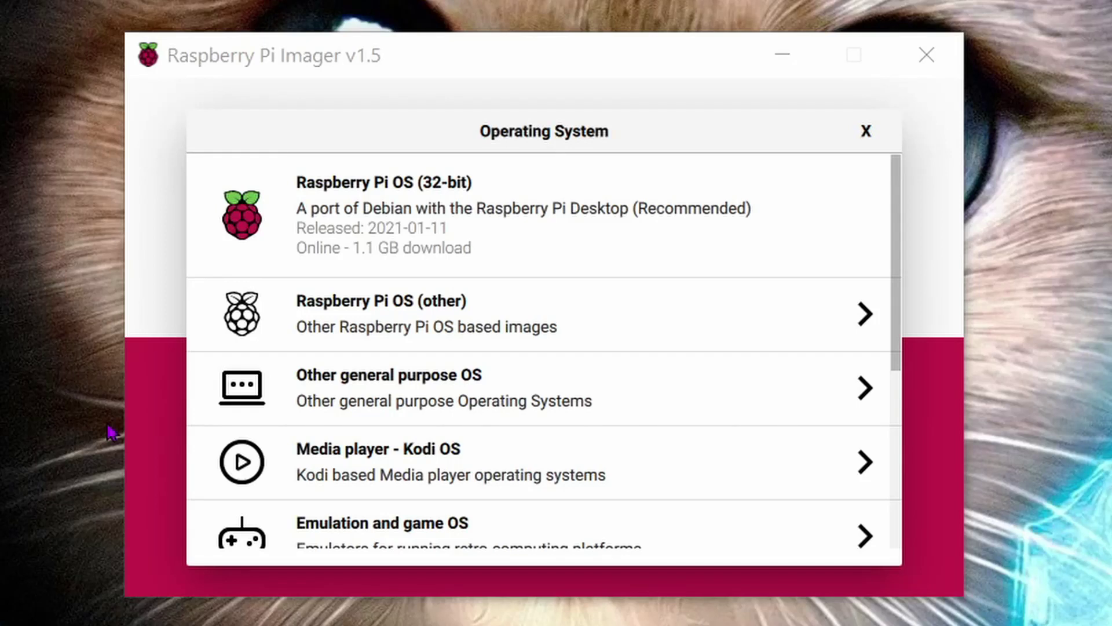
left_click(739, 317)
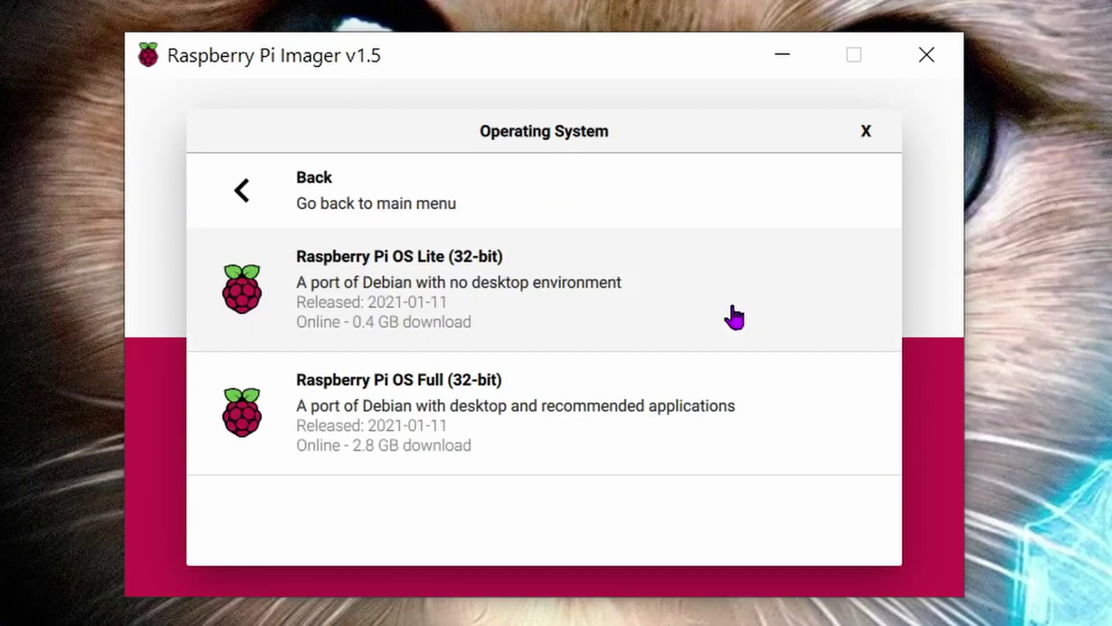
left_click(735, 317)
Write the image to the 15.9 GB SDHC card, confirming the erase and acknowledging success.
left_click(631, 431)
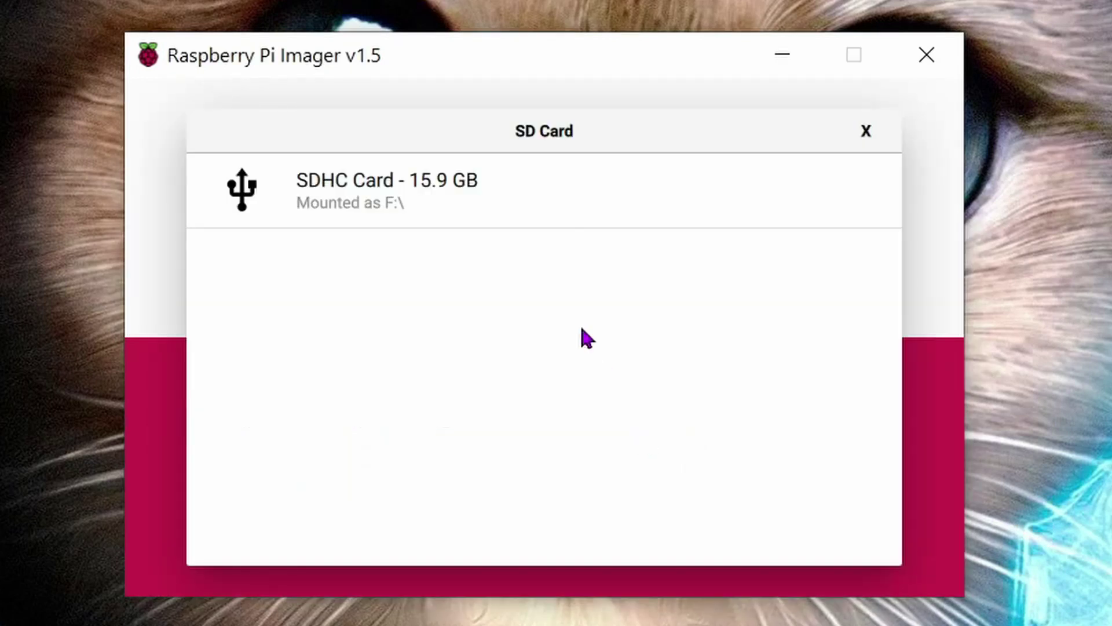
left_click(544, 216)
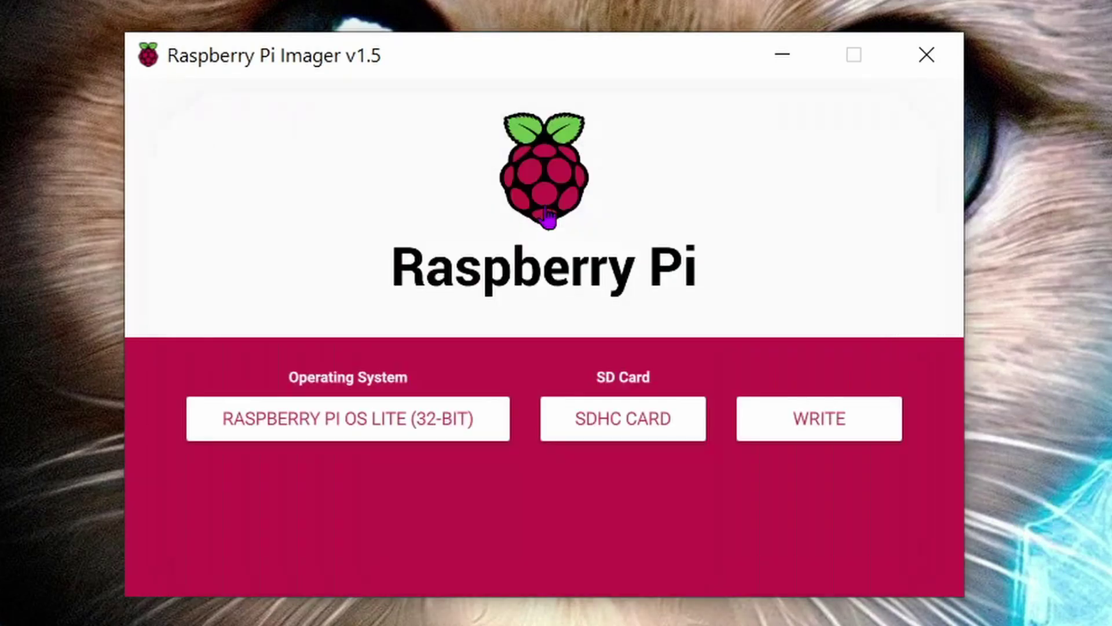
left_click(803, 430)
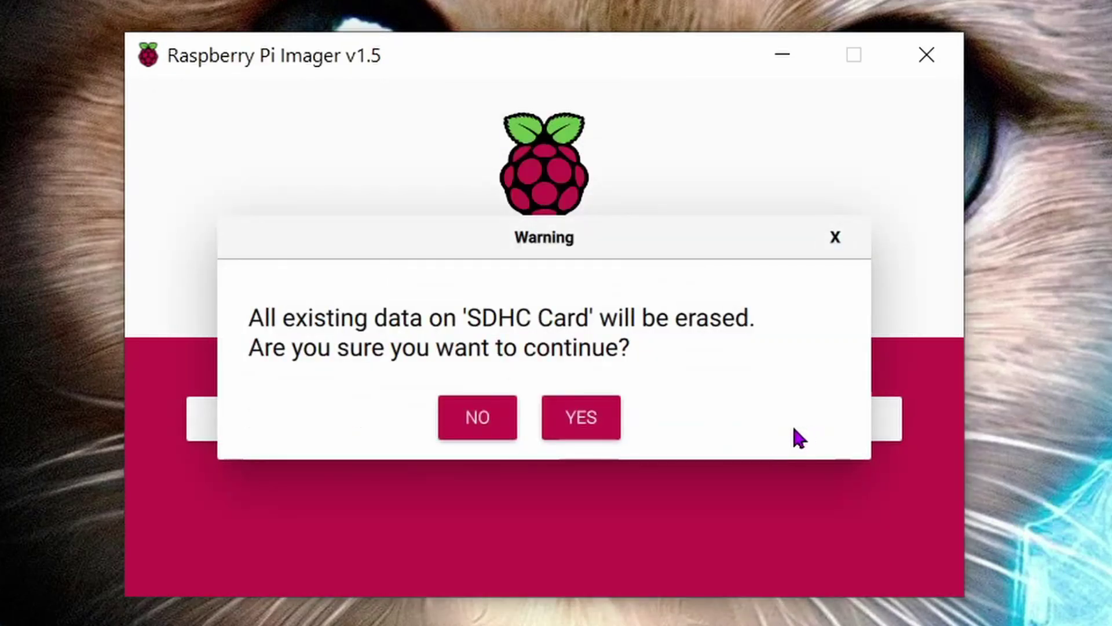
left_click(603, 436)
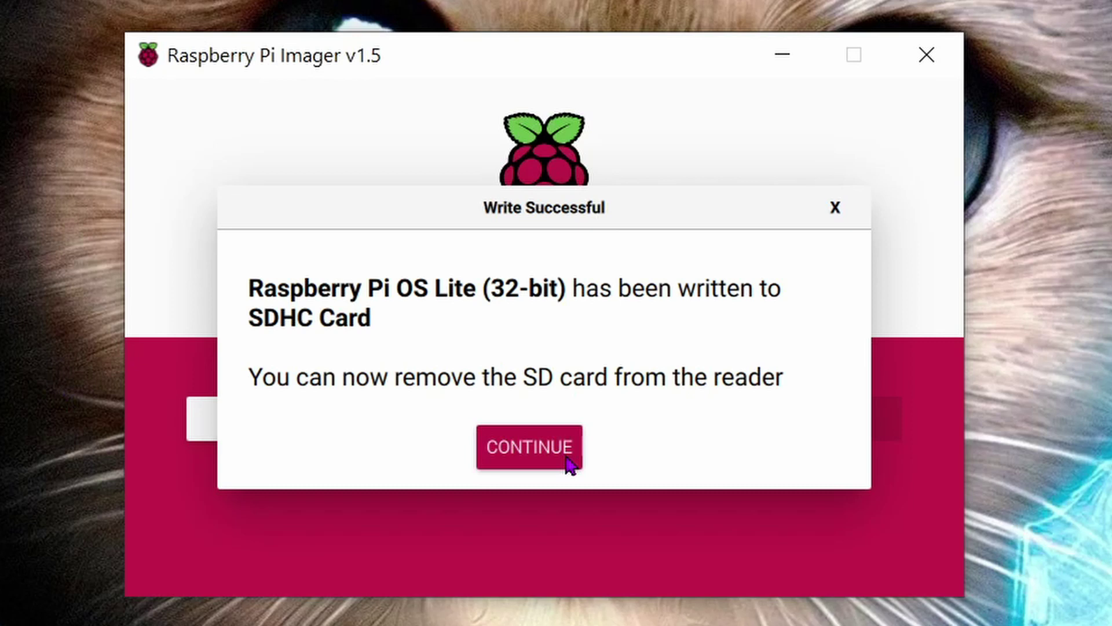
left_click(568, 463)
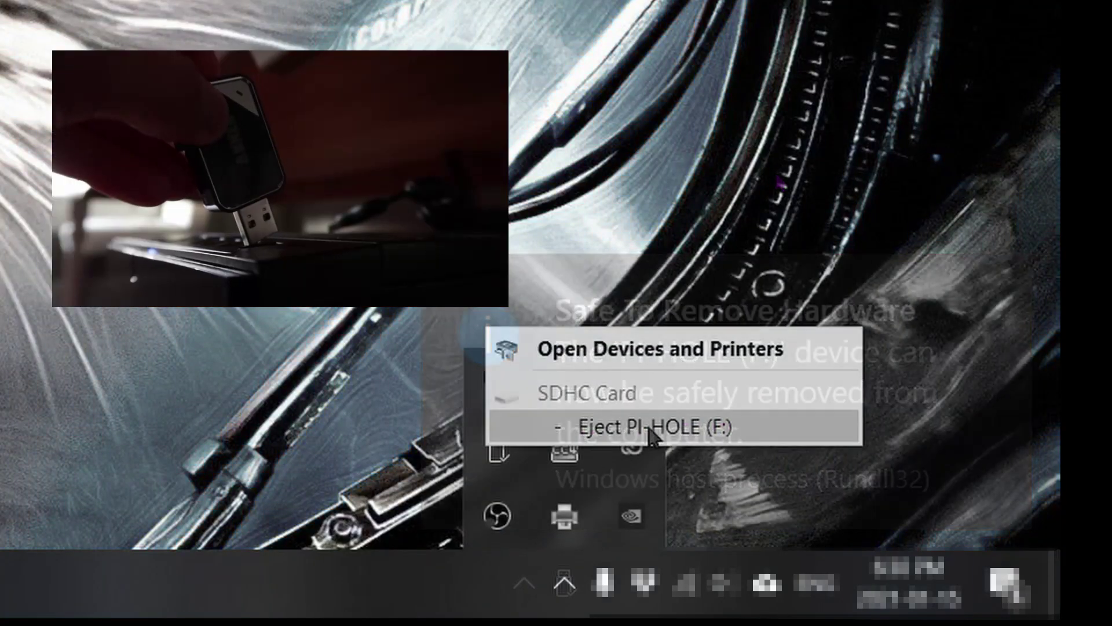
left_click(653, 436)
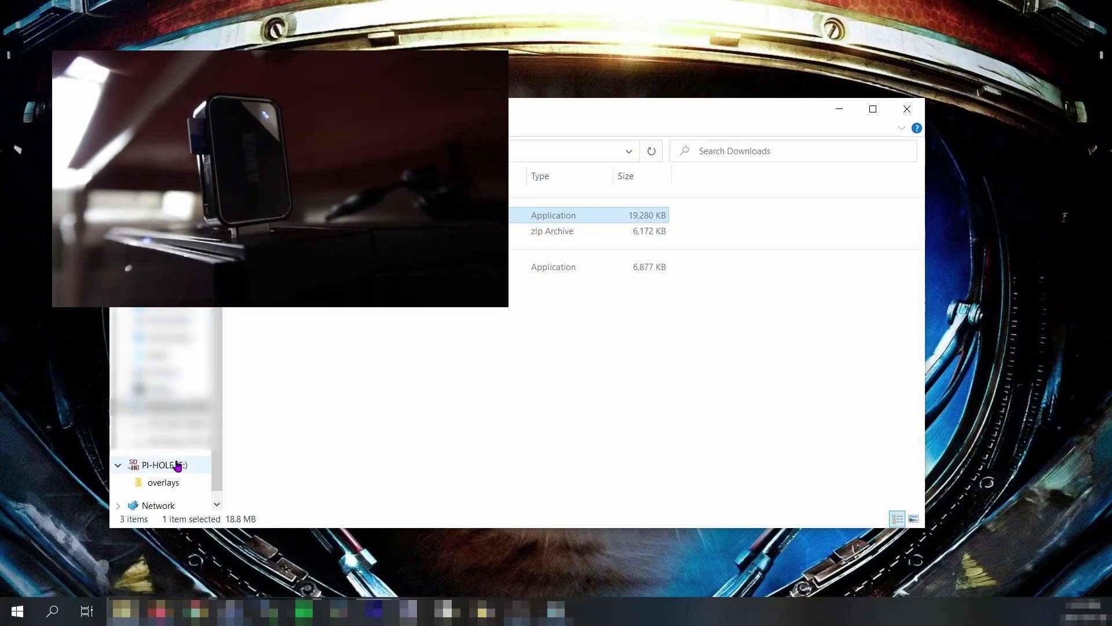
Eject and reopen the PI-HOLE (F:) card, then create a new text document in its root.
left_click(175, 464)
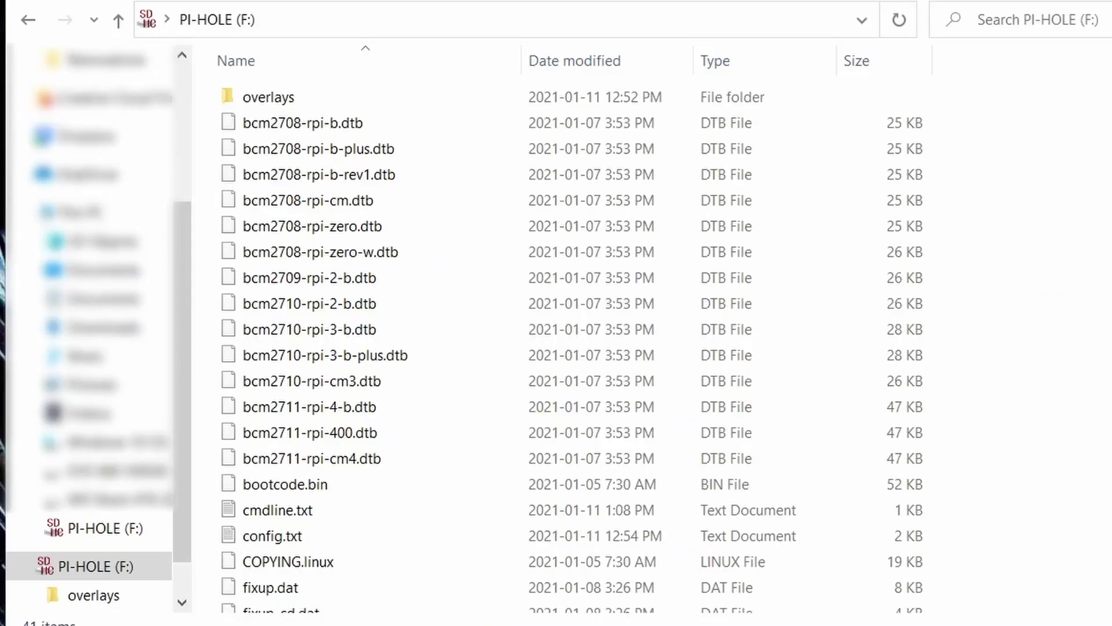
right_click(1015, 420)
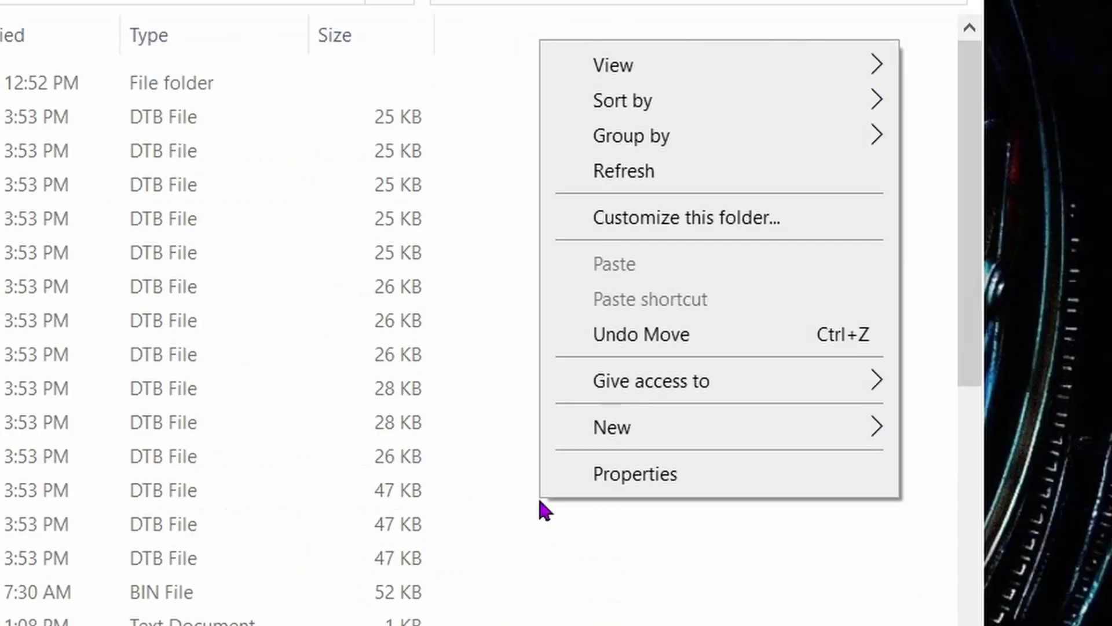
mouse_move(1101, 356)
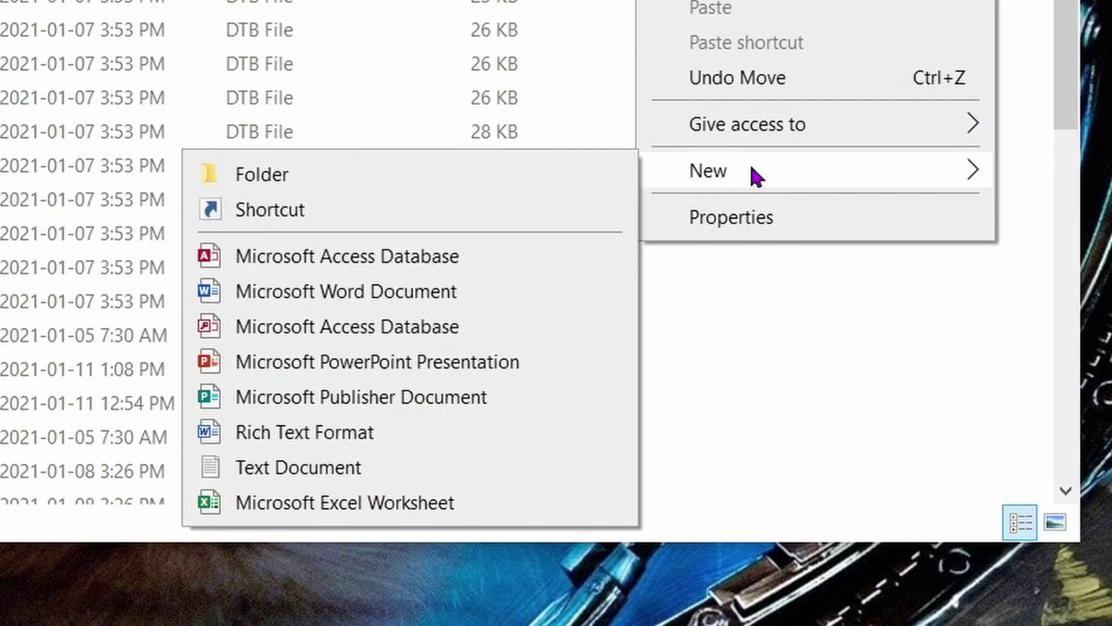
left_click(298, 468)
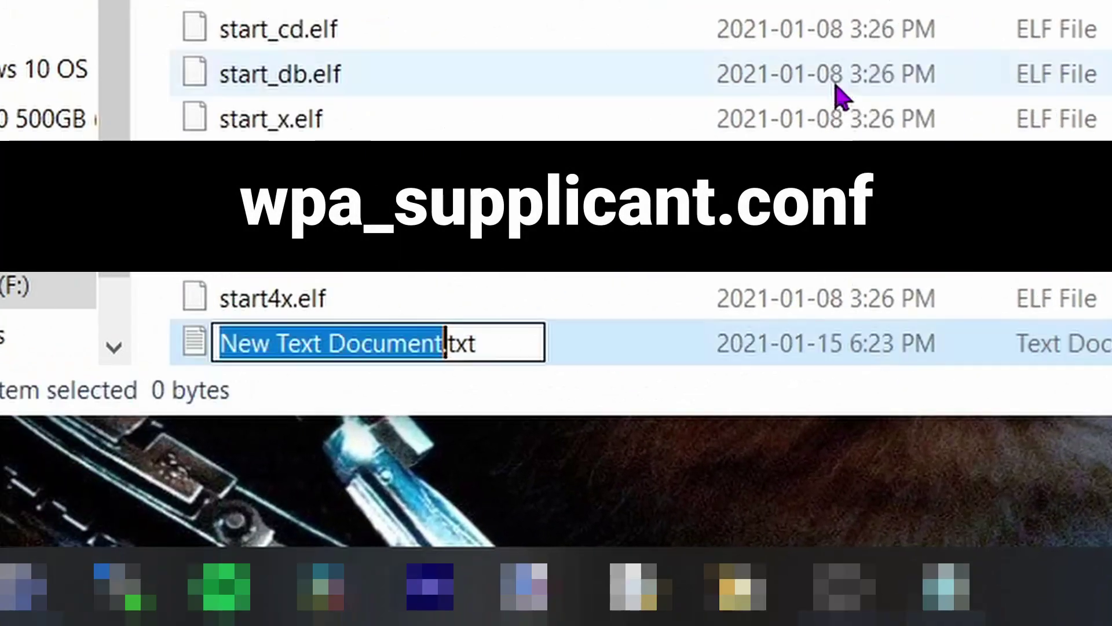
Rename the new document to wpa_supplicant.conf, accepting the extension change.
key("ctrl+a")
type("wpa_supplicant.conf")
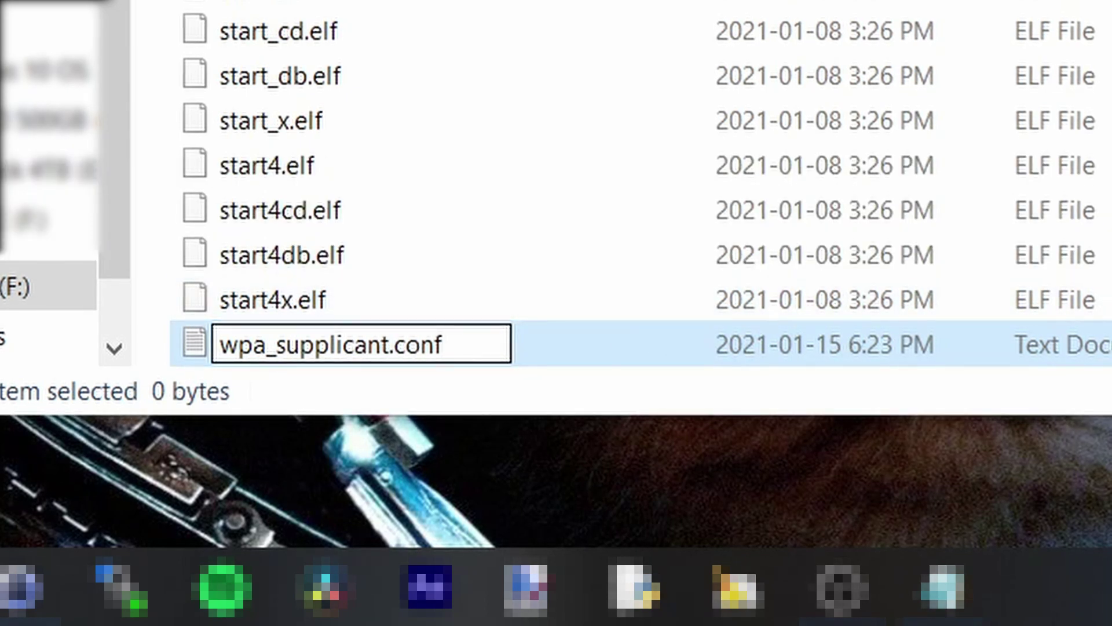
key("Return")
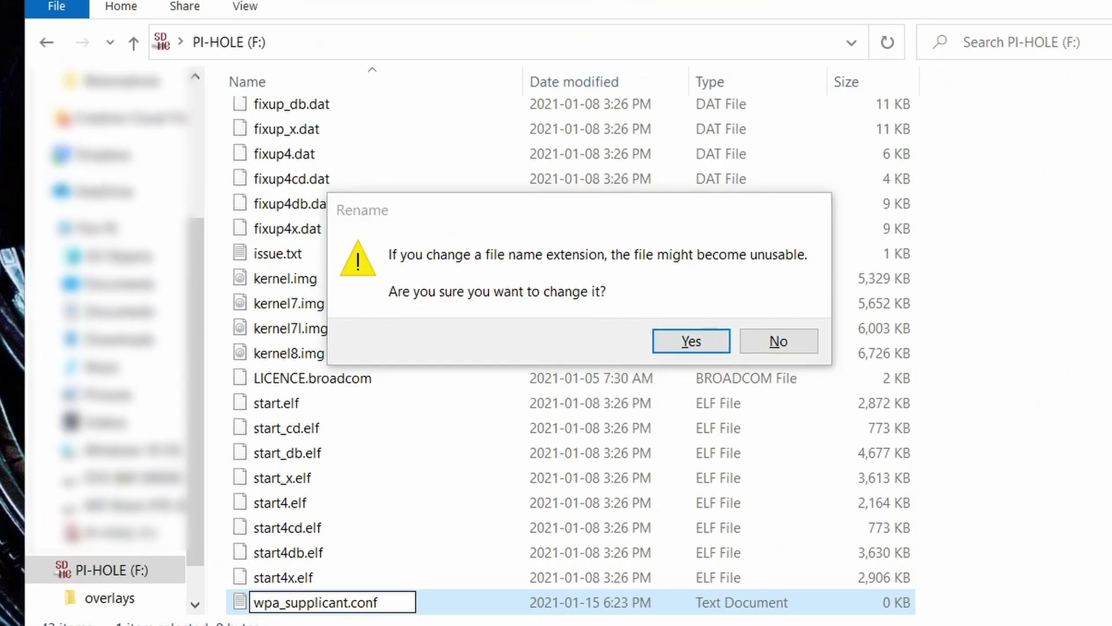
left_click(711, 342)
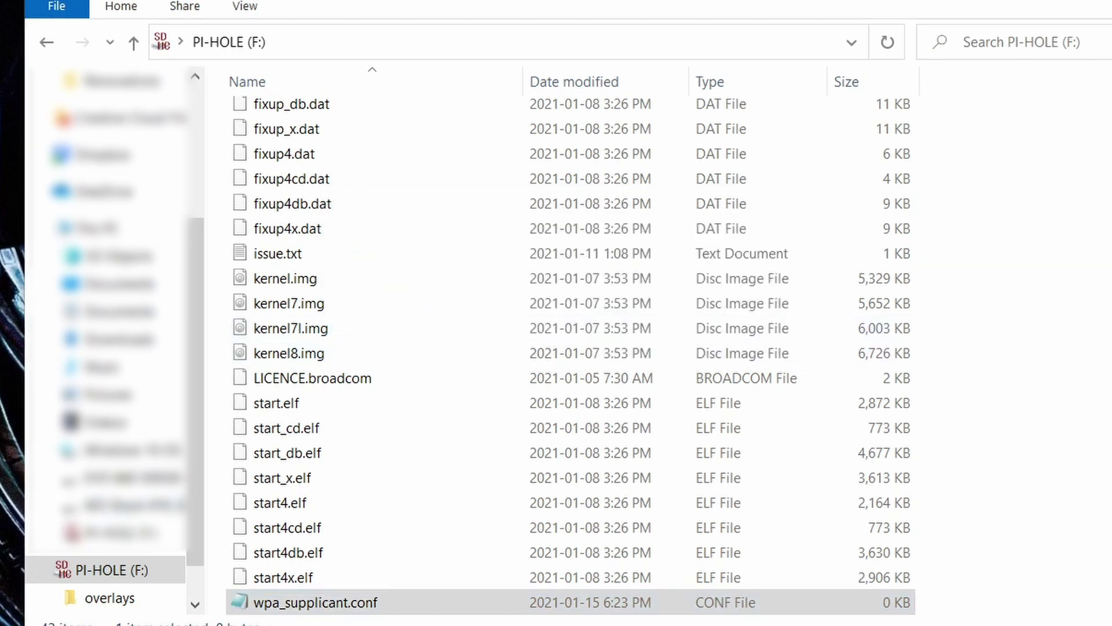
right_click(374, 612)
Open wpa_supplicant.conf in Sublime Text and paste the nine-line Wi-Fi configuration.
mouse_move(484, 378)
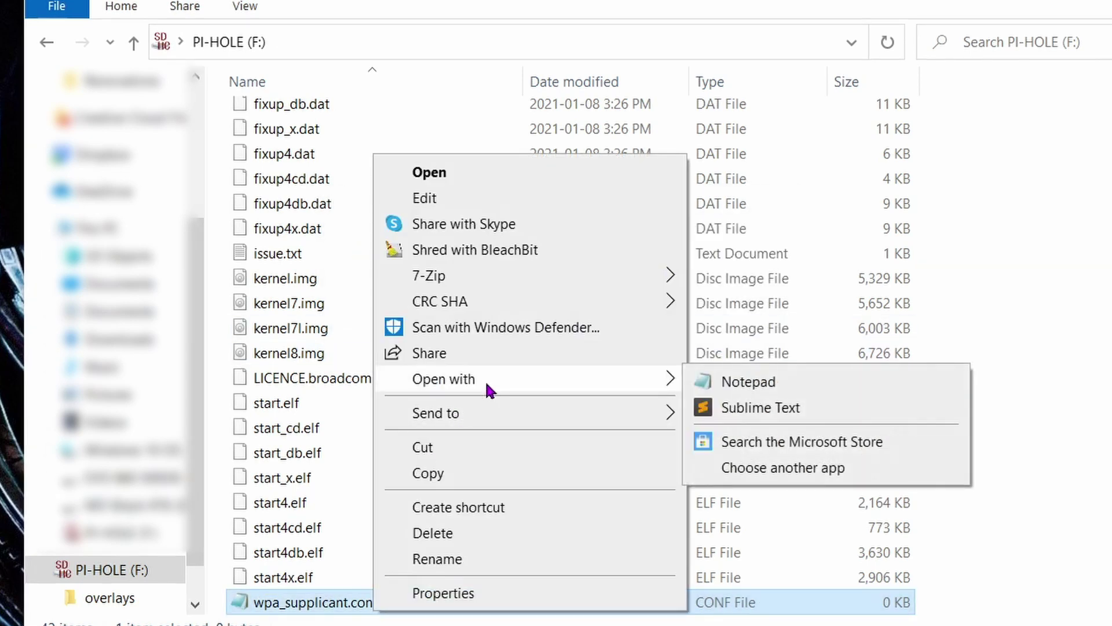
left_click(844, 409)
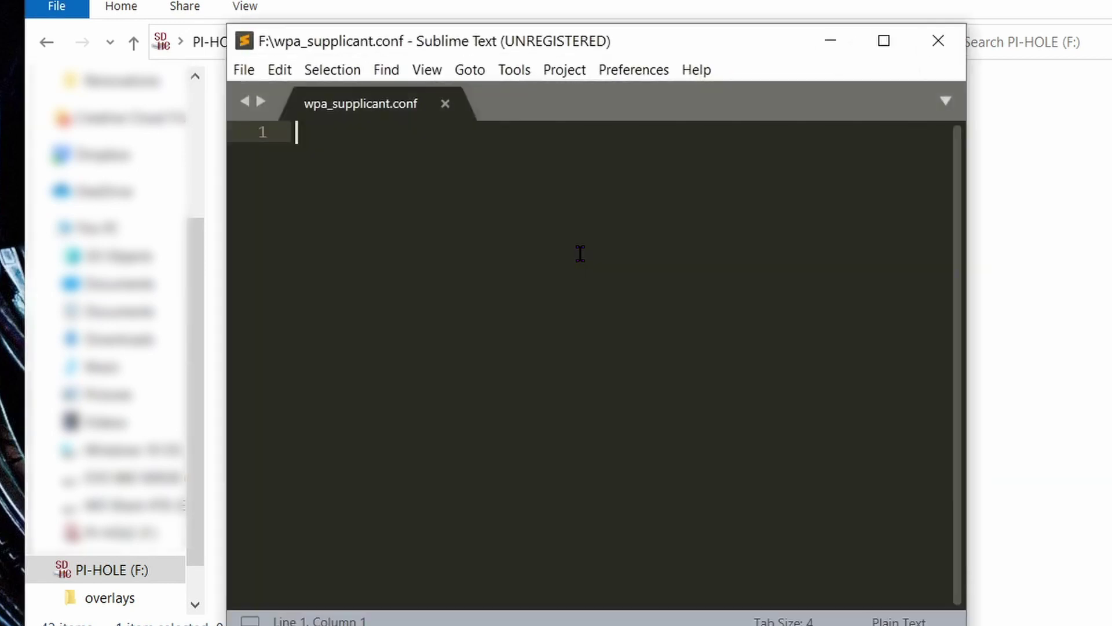
key("ctrl+v")
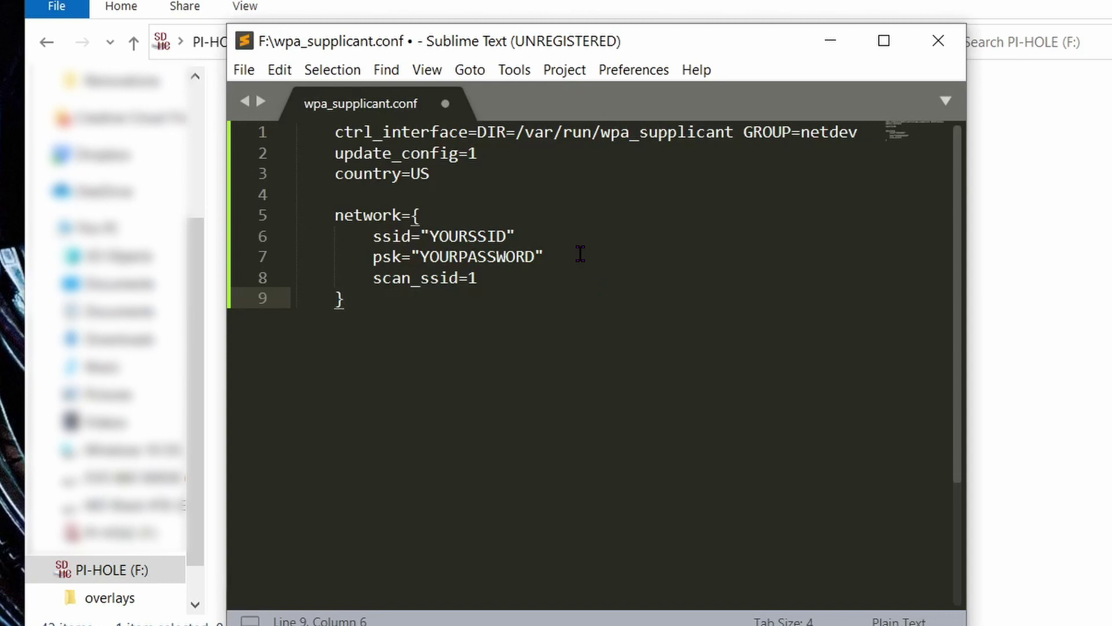
Replace YOURSSID and YOURPASSWORD with the network name and Wi-Fi password, then save.
double_click(467, 236)
key("ctrl+v")
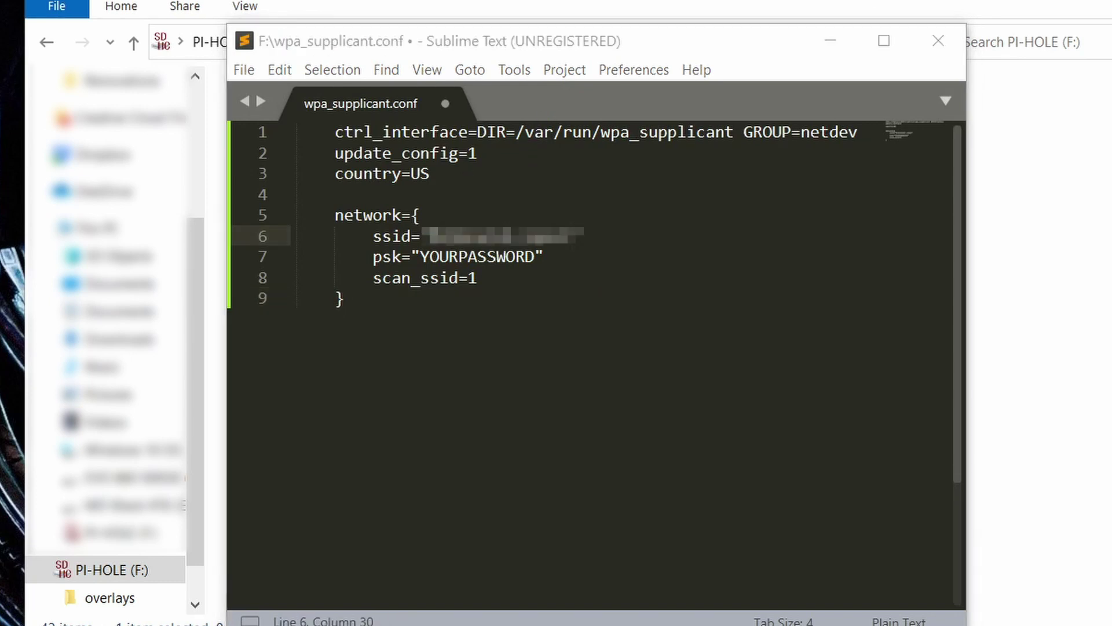
left_click(548, 44)
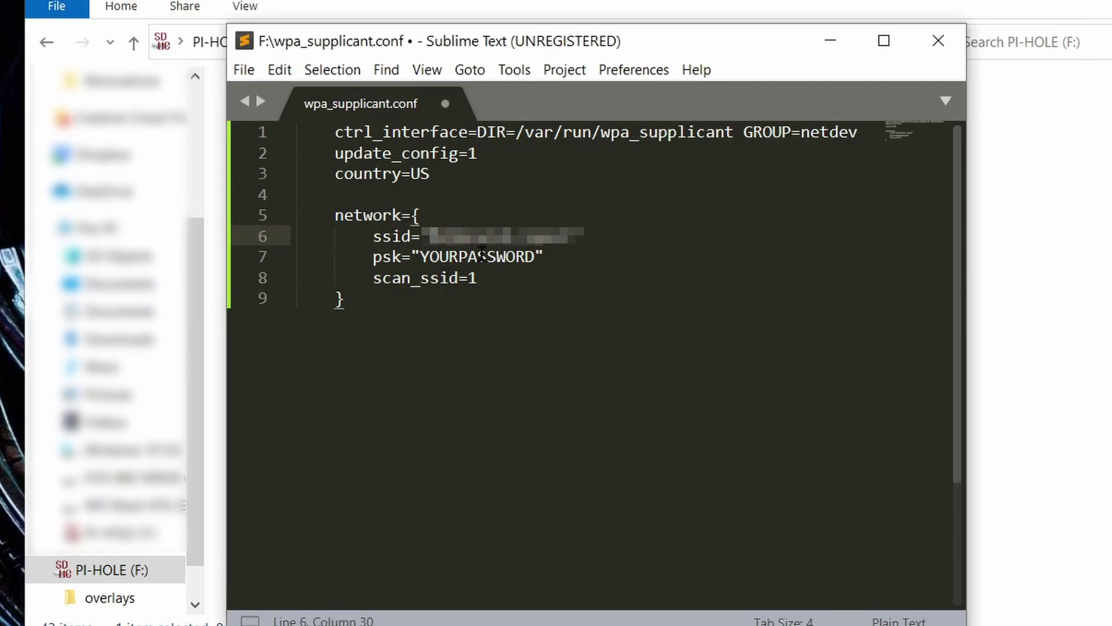
double_click(479, 256)
key("ctrl+v")
left_click(244, 70)
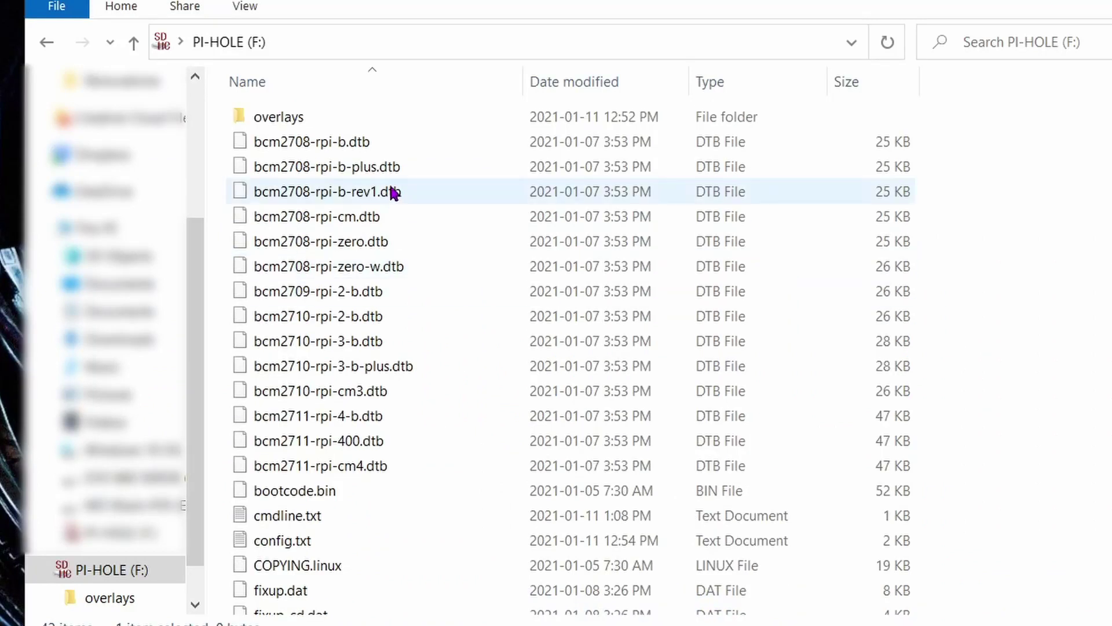
Open config.txt from the PI-HOLE card in Sublime Text.
left_click(340, 540)
scroll(346, 534, "down", 2)
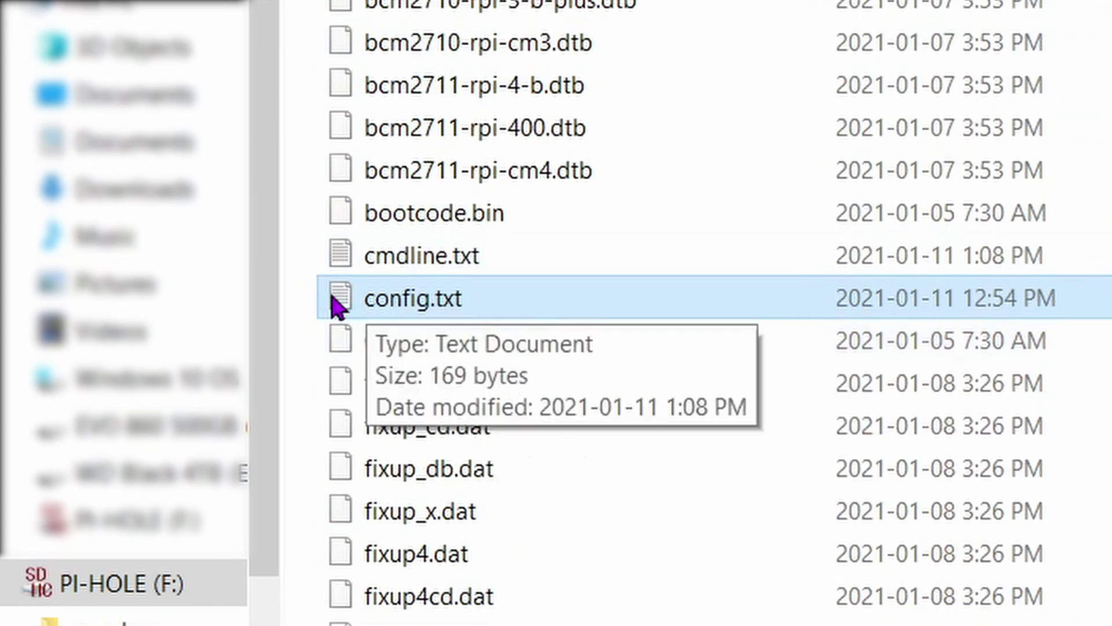
right_click(547, 299)
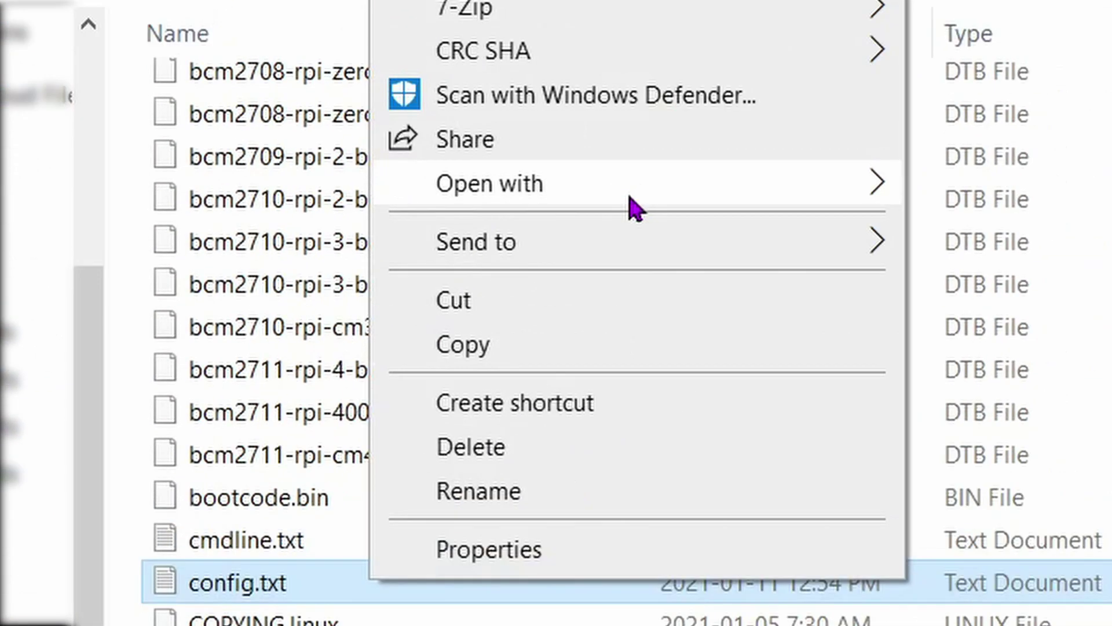
mouse_move(900, 192)
left_click(937, 231)
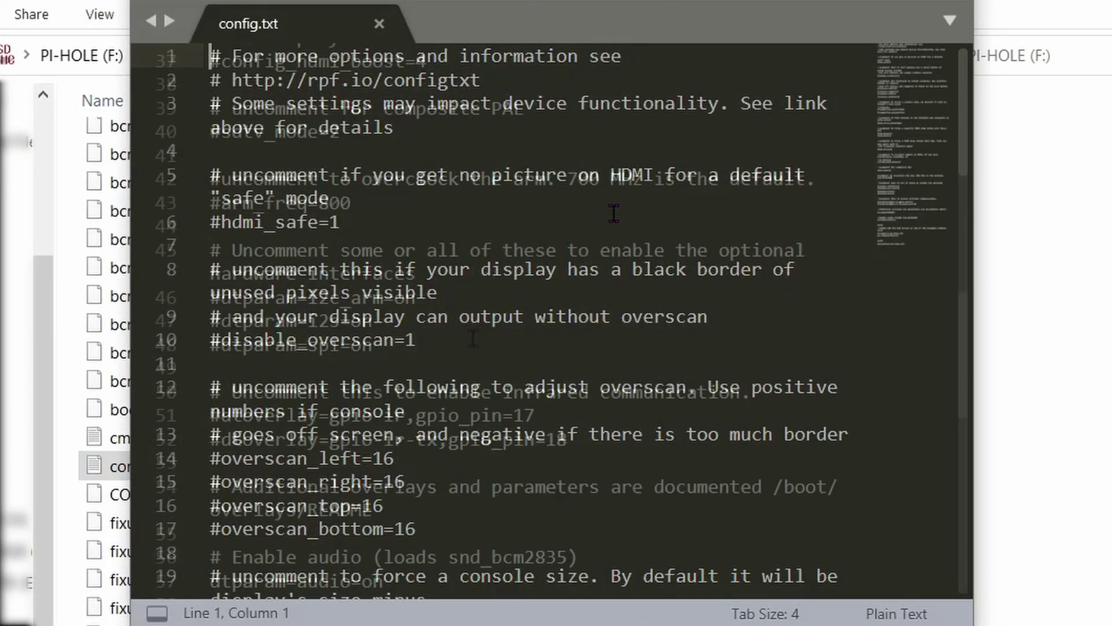
Append '#Enable UART' and 'enable_uart=1' at the end of config.txt and save it.
scroll(472, 335, "down", 7)
left_click(280, 280)
key("Return")
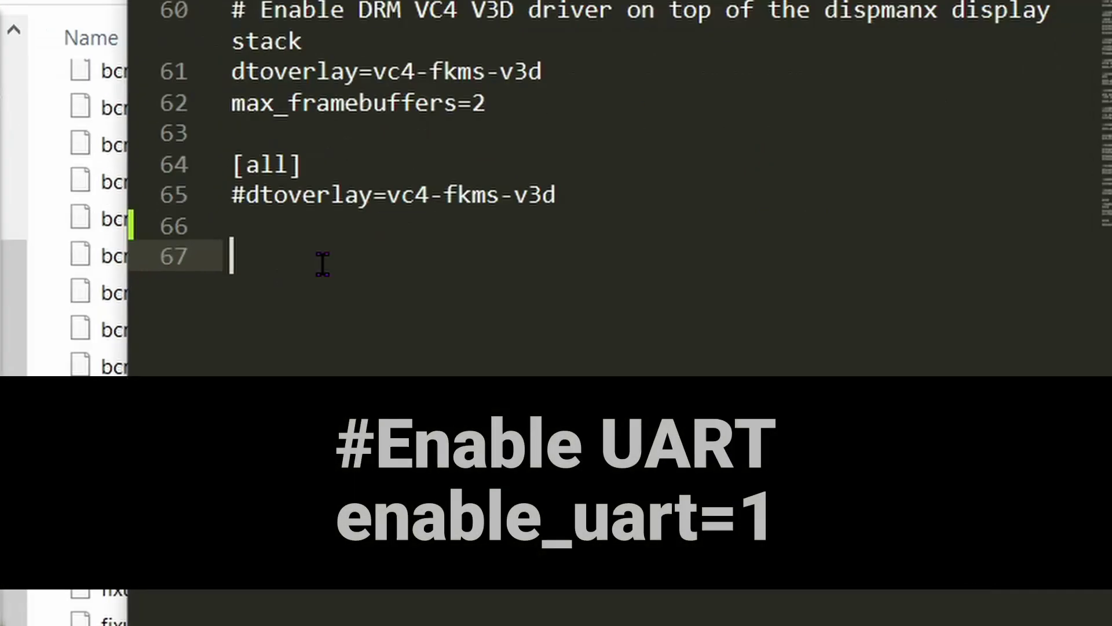
type("#Enable")
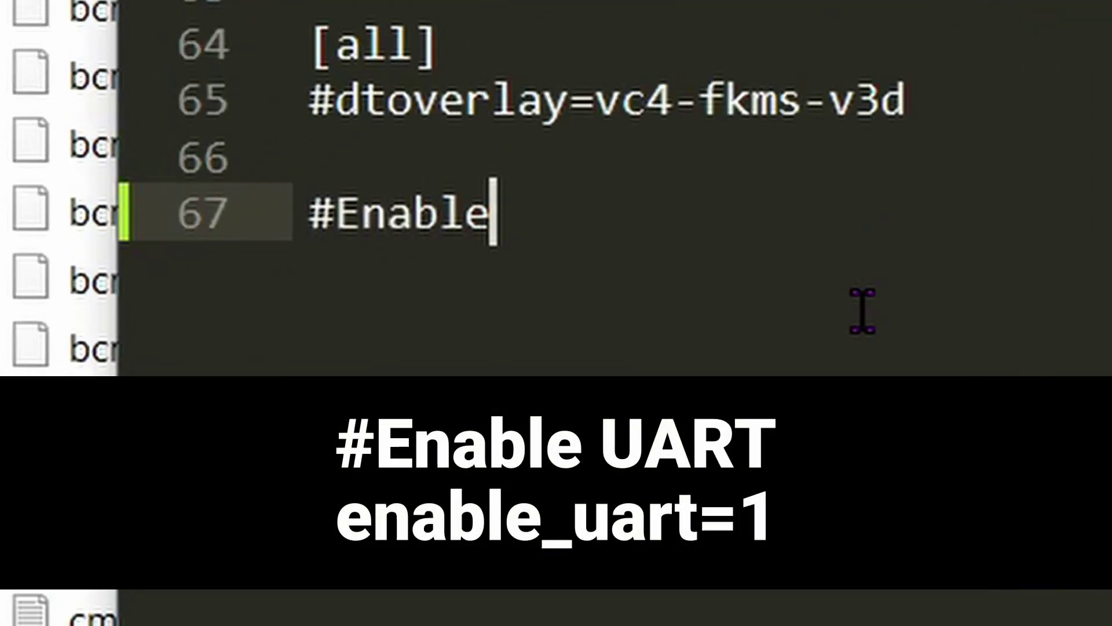
type(" UART")
key("Return")
type("enab")
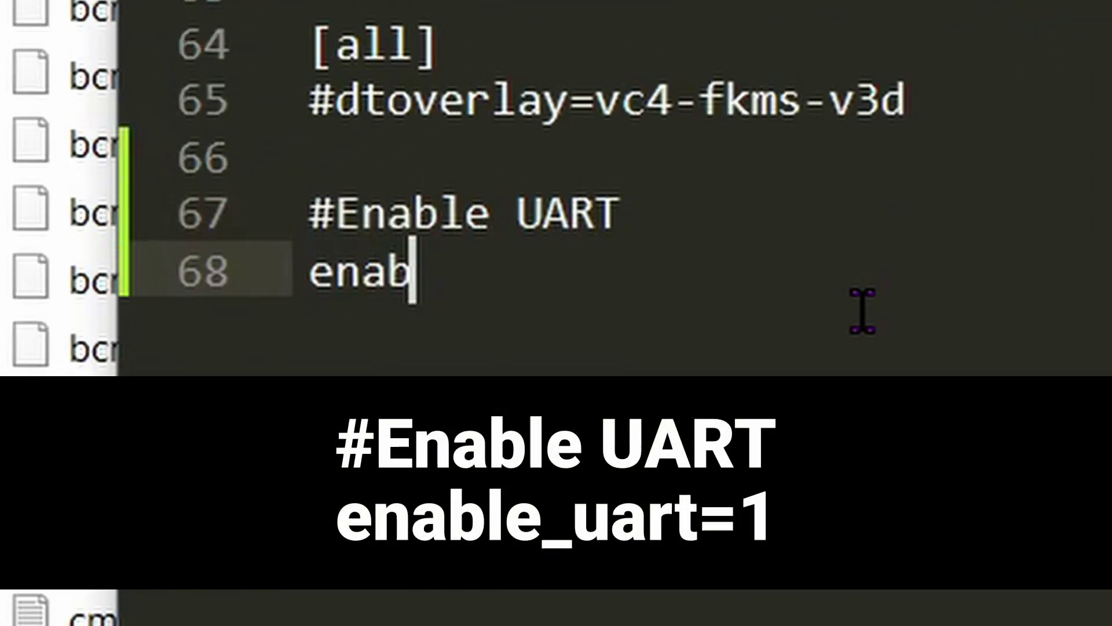
type("le_uart")
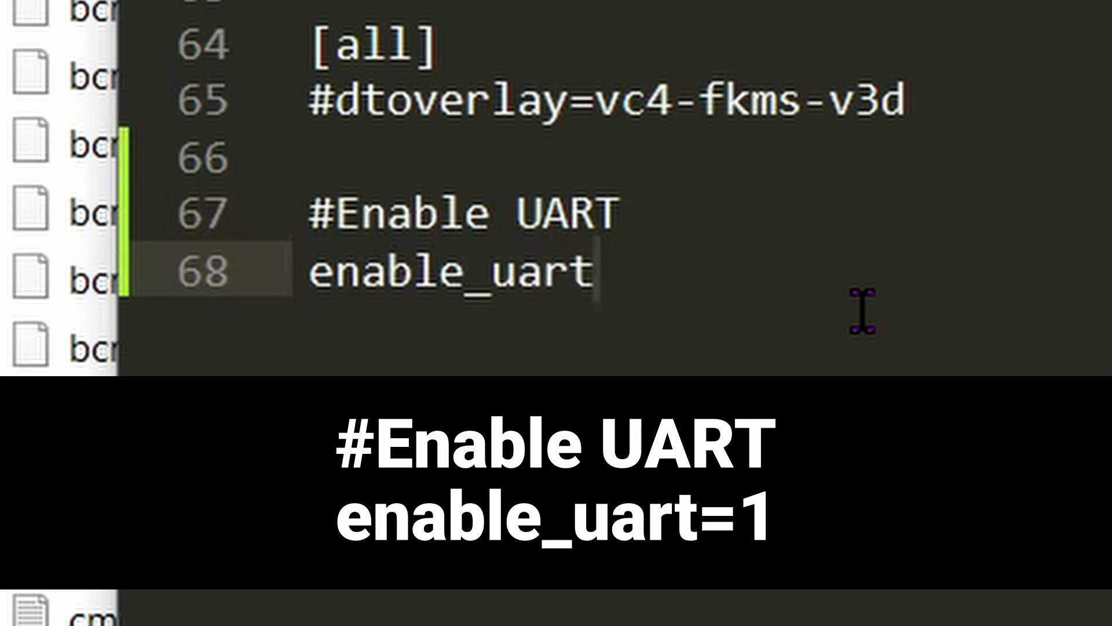
type("=1")
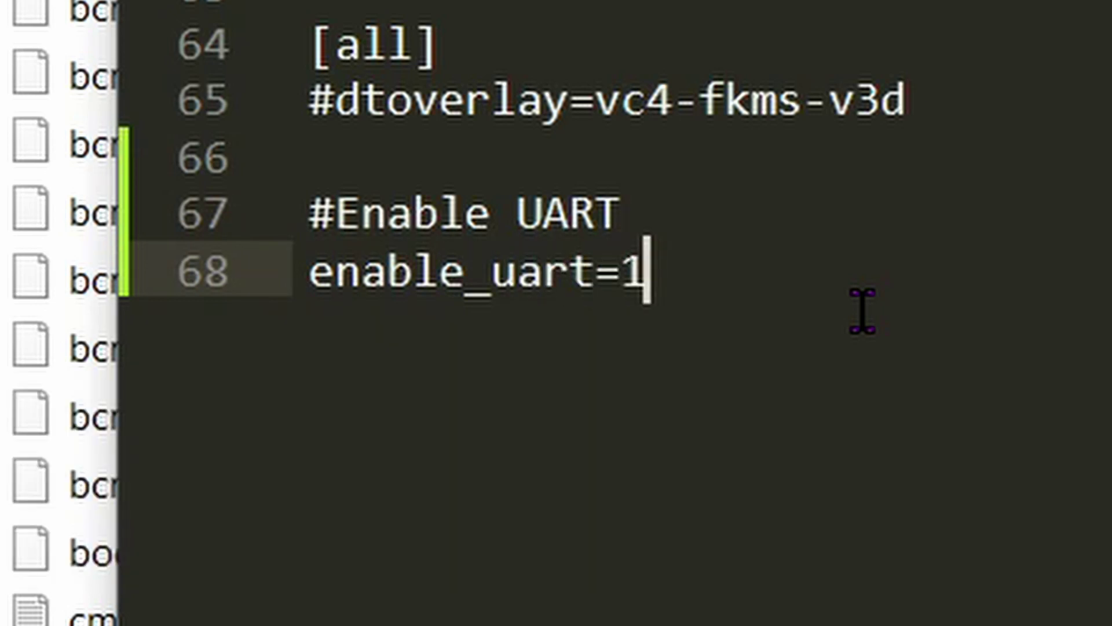
left_click(62, 86)
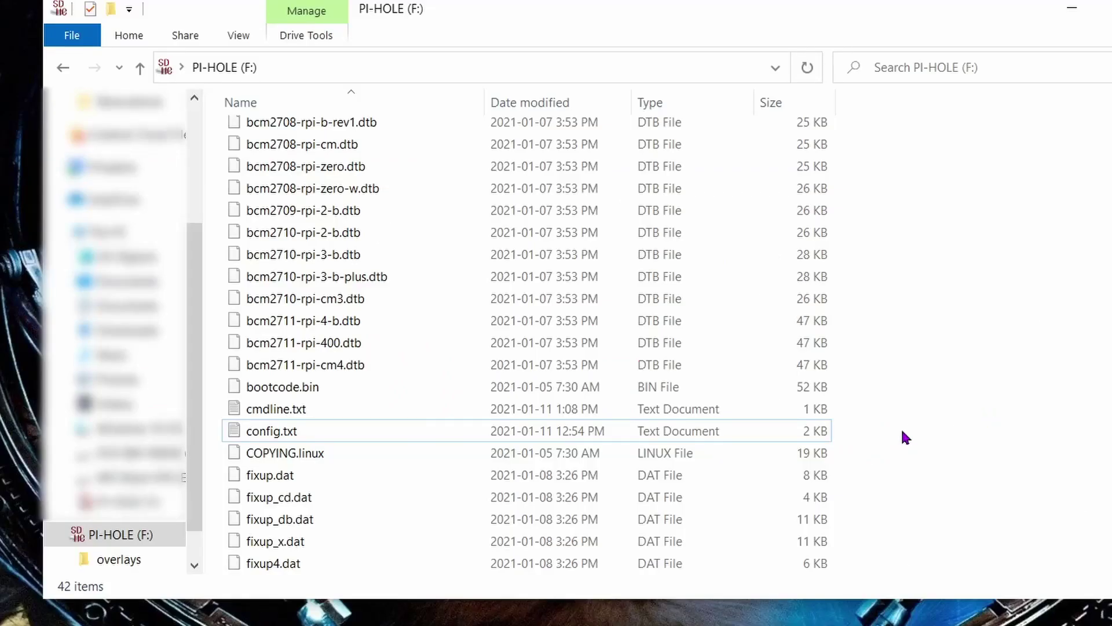
Add a new text document named ssh to the card root, dropping its .txt extension.
right_click(901, 431)
mouse_move(986, 394)
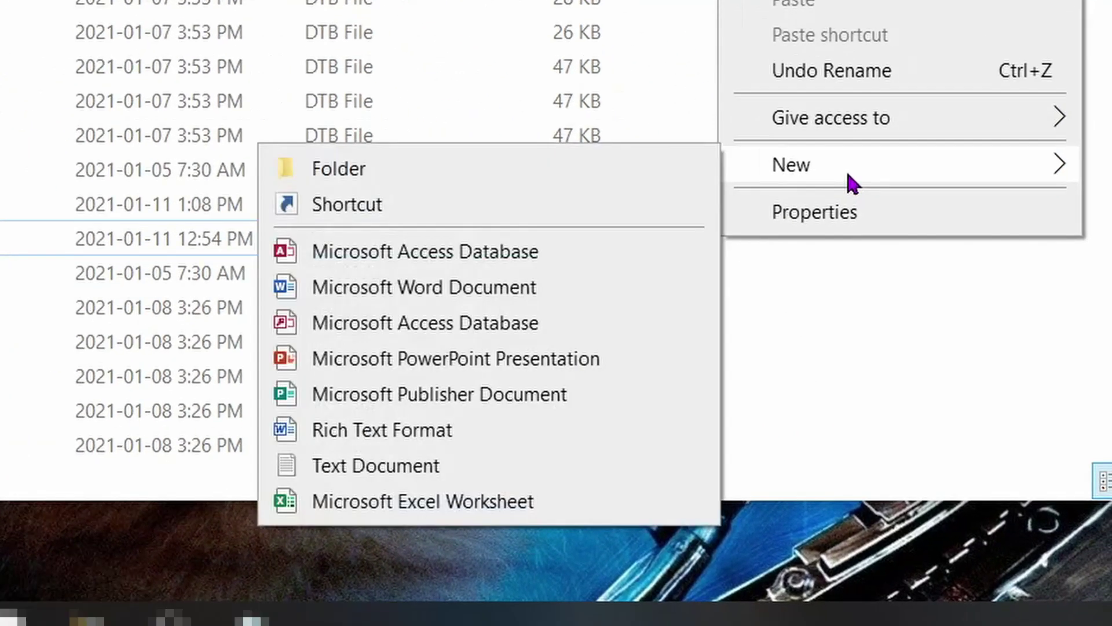
left_click(427, 472)
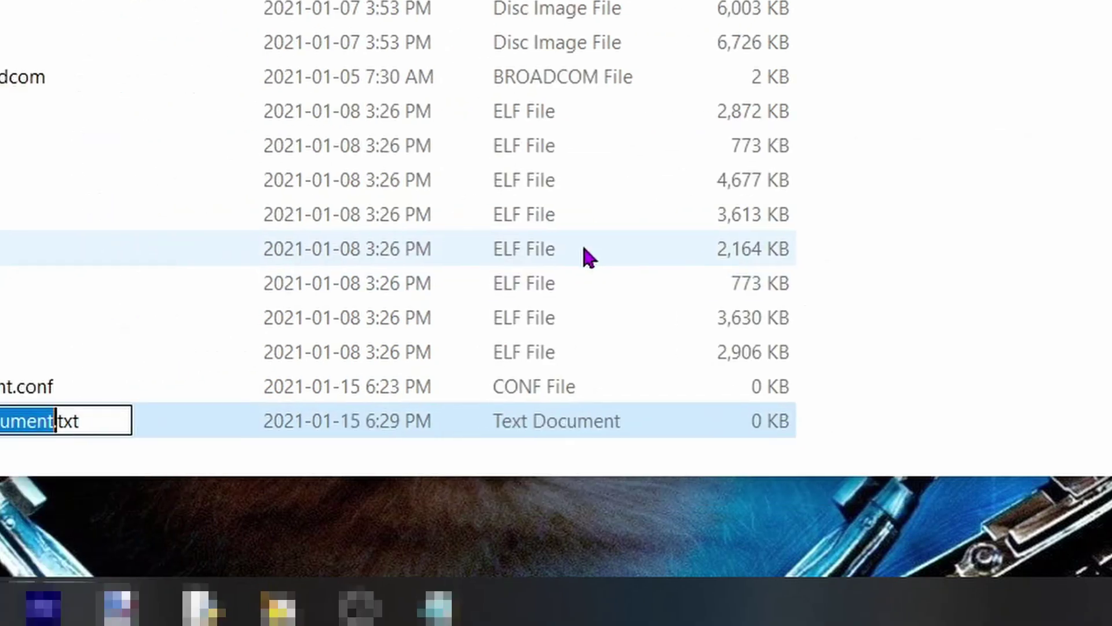
key("ctrl+a")
type("ssh")
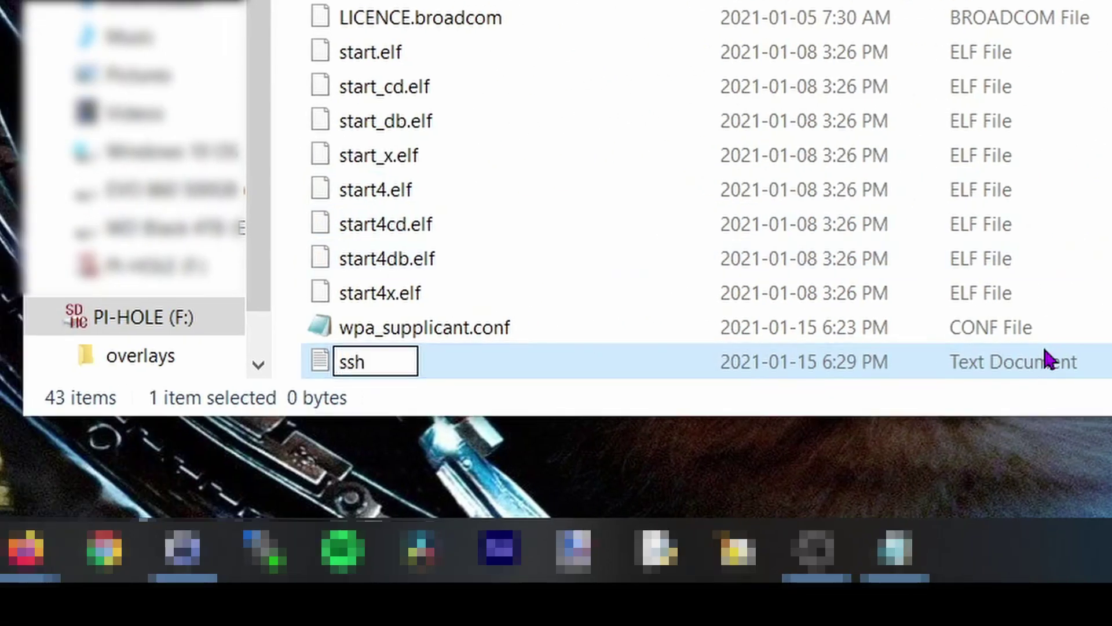
key("Return")
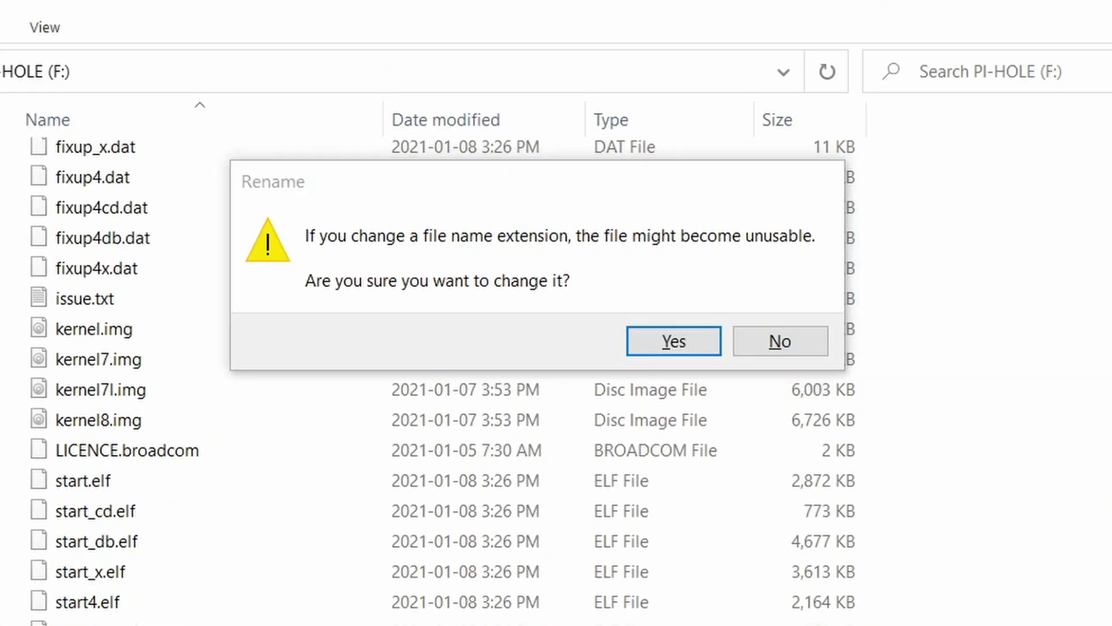
left_click(666, 340)
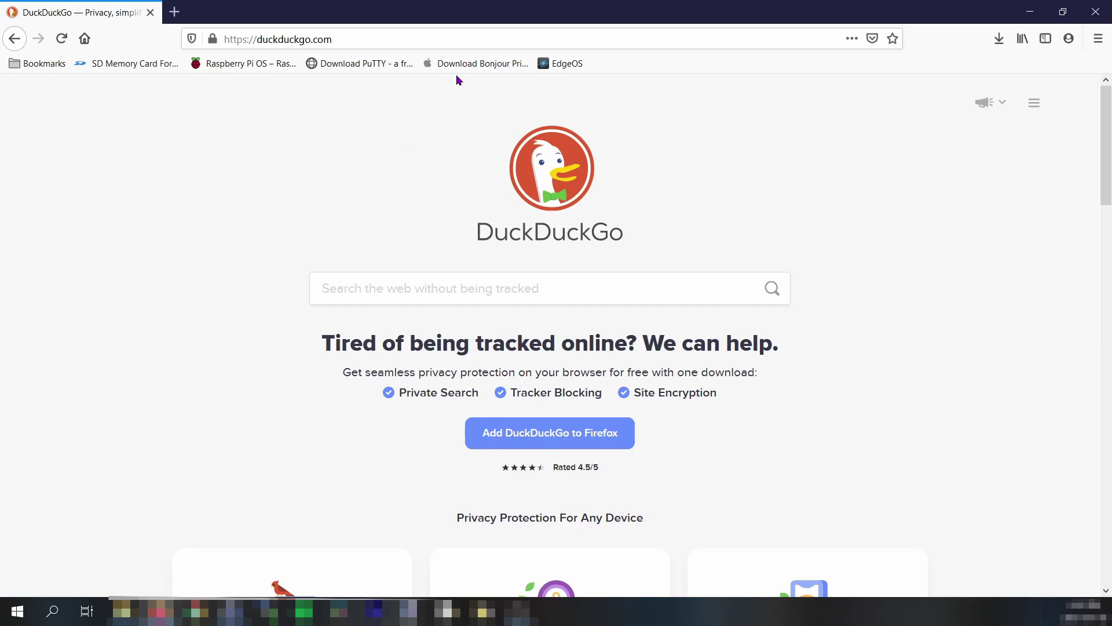
From the Download Bonjour bookmark page, save BonjourPSSetup.exe to Downloads.
left_click(469, 68)
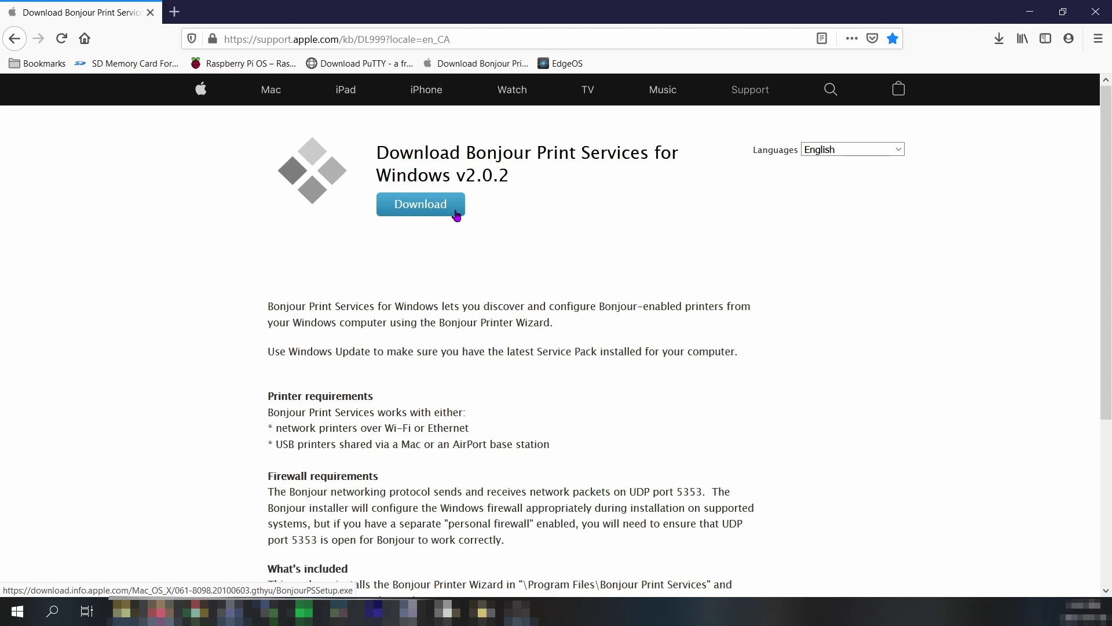
left_click(456, 213)
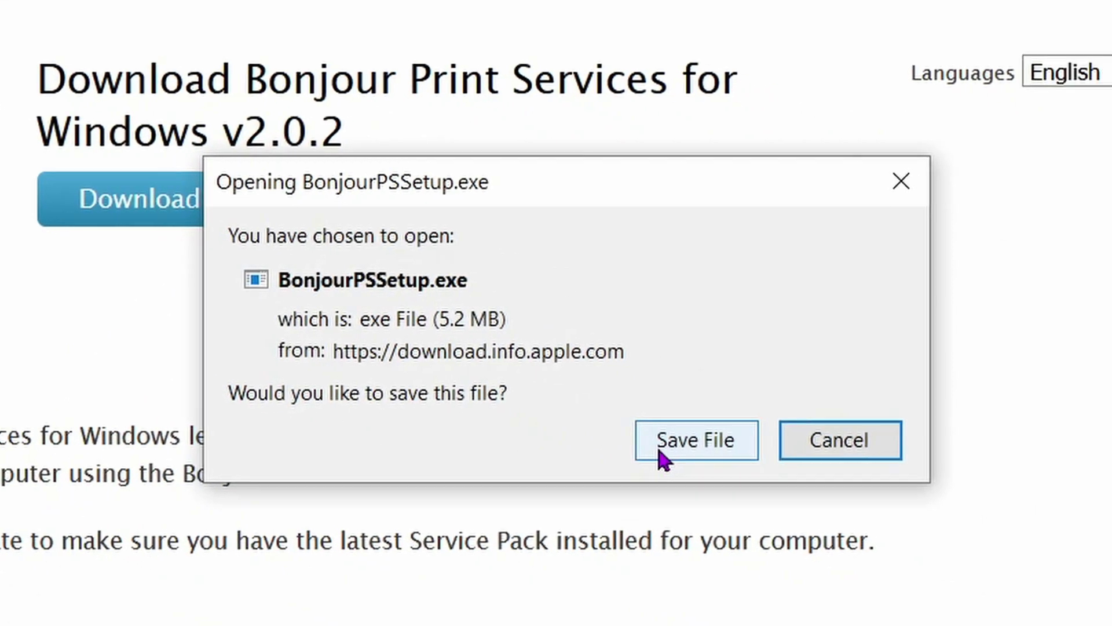
left_click(646, 446)
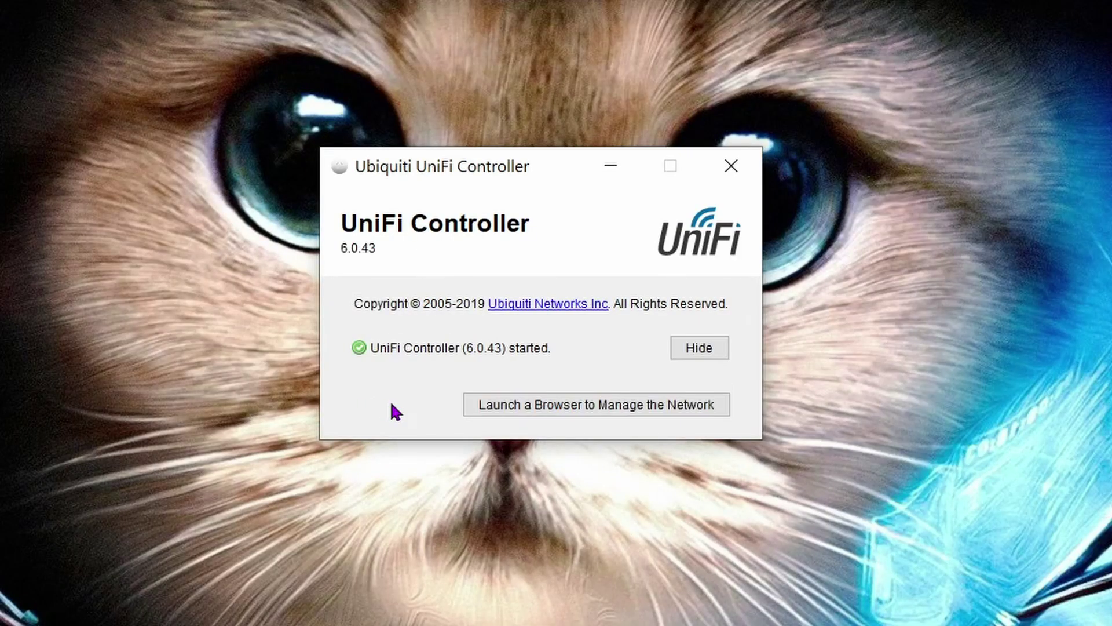
Launch the UniFi Network controller in the browser and open its Clients list.
left_click(570, 412)
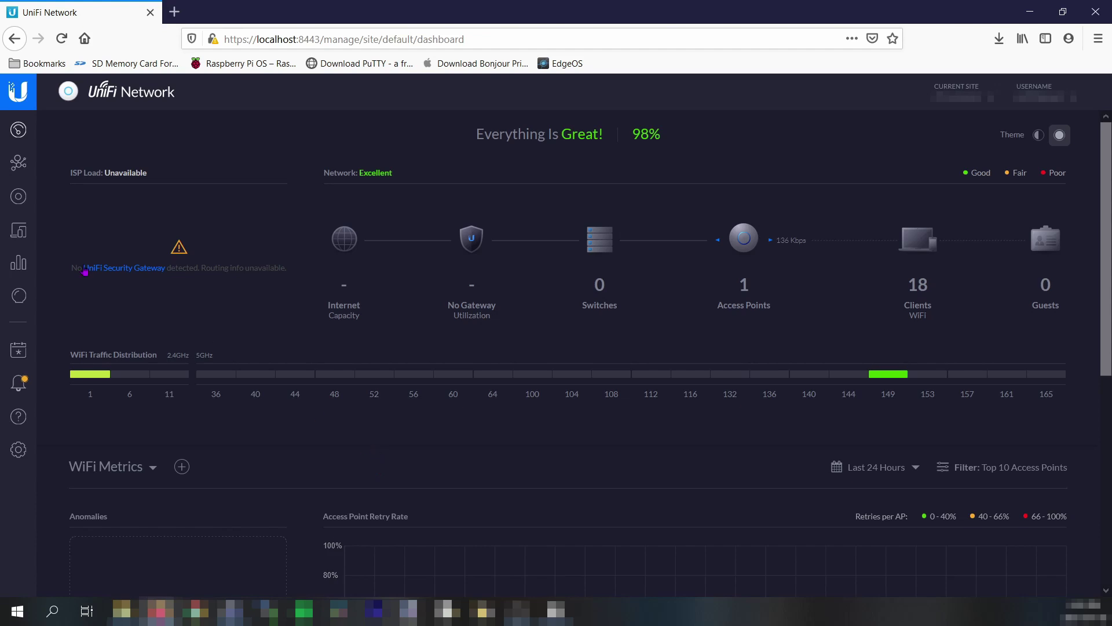
left_click(21, 235)
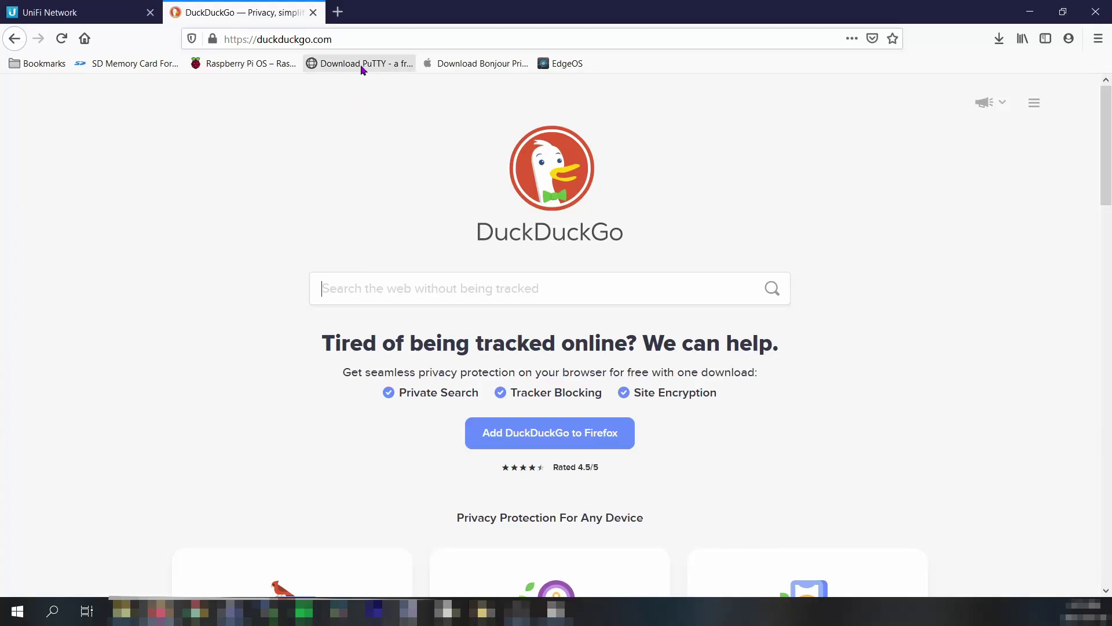
Download the 64-bit PuTTY 0.74 installer (putty-64bit-0.74-installer.msi) from the PuTTY site in Firefox.
left_click(360, 63)
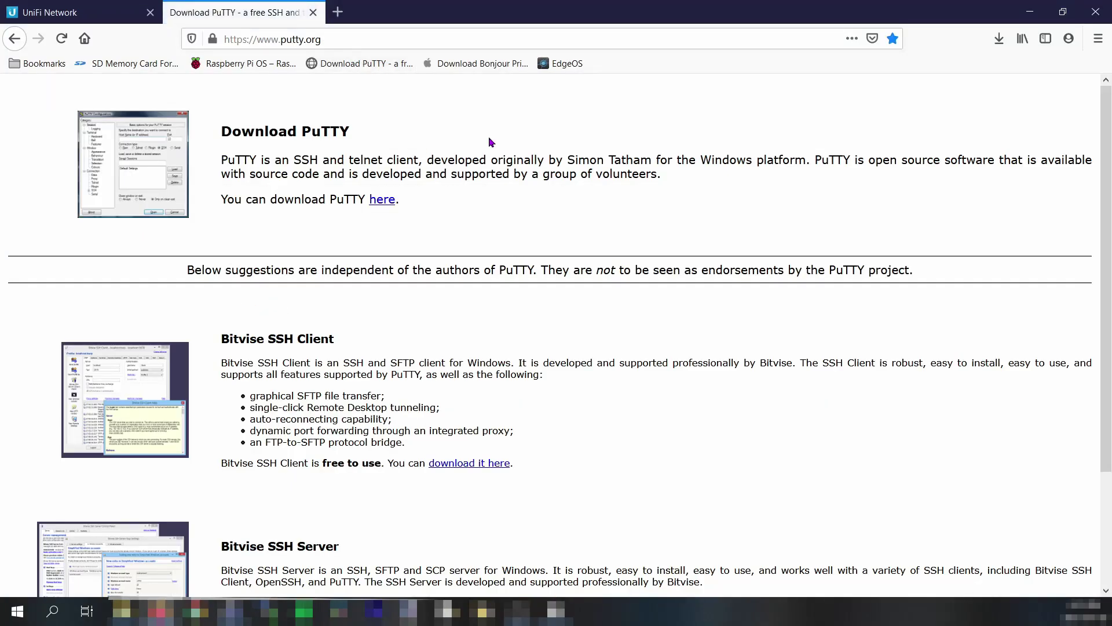
left_click(394, 209)
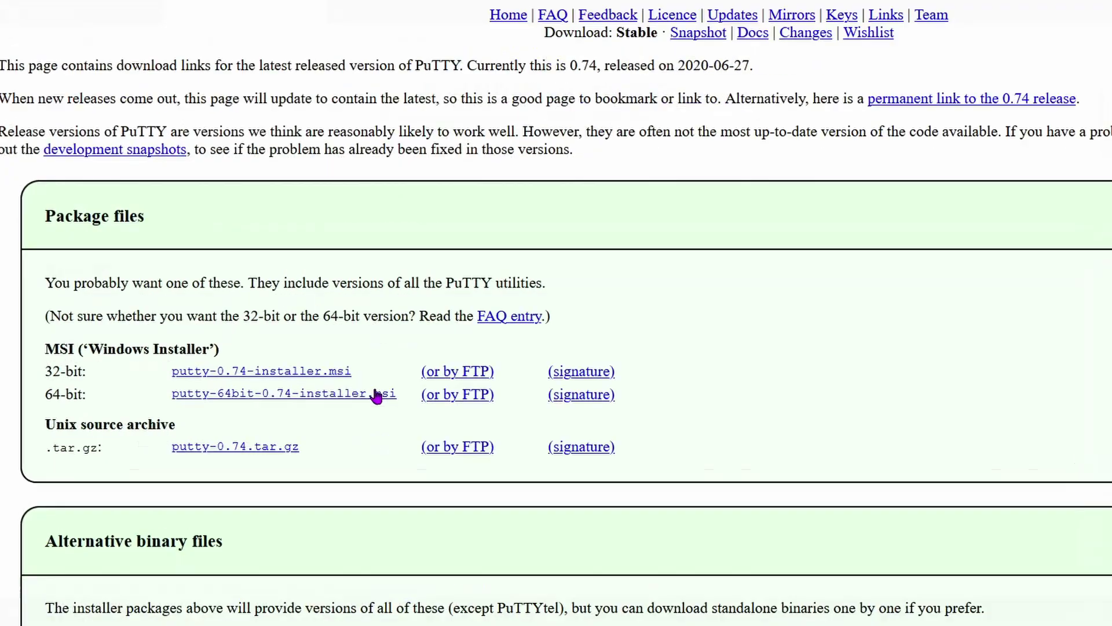
left_click(522, 379)
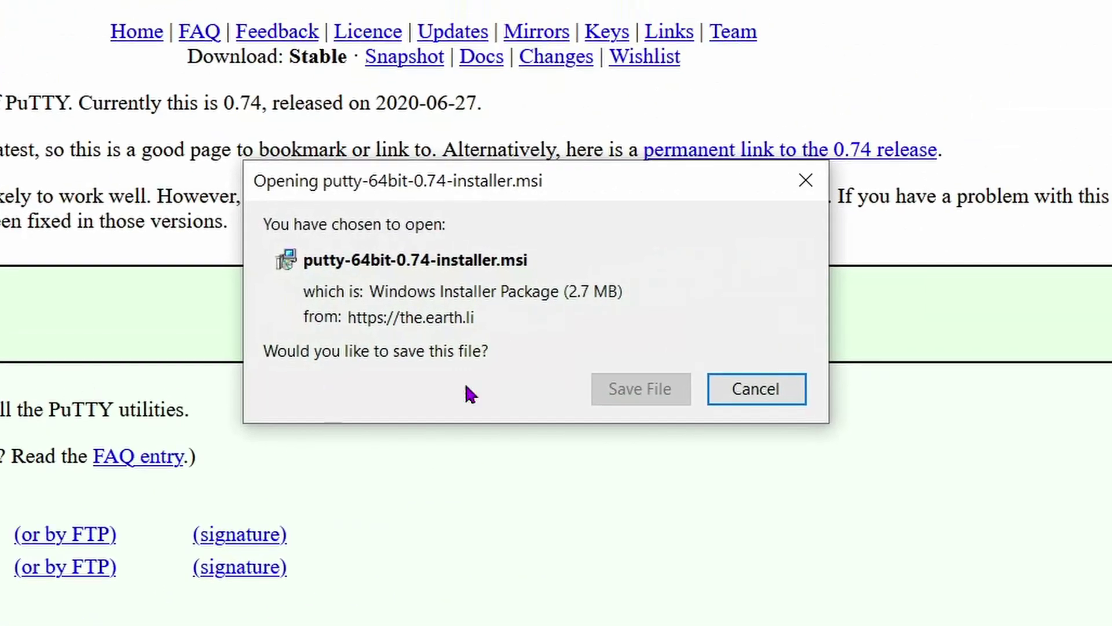
left_click(618, 394)
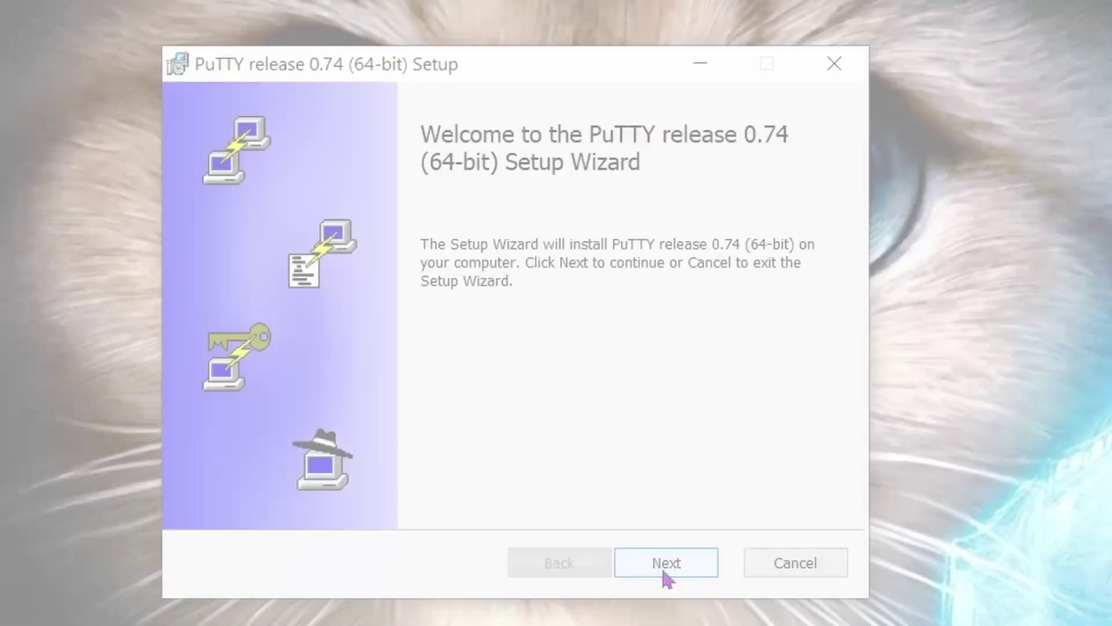
Install PuTTY to the default folder, skipping the README, and finish the setup wizard.
left_click(665, 564)
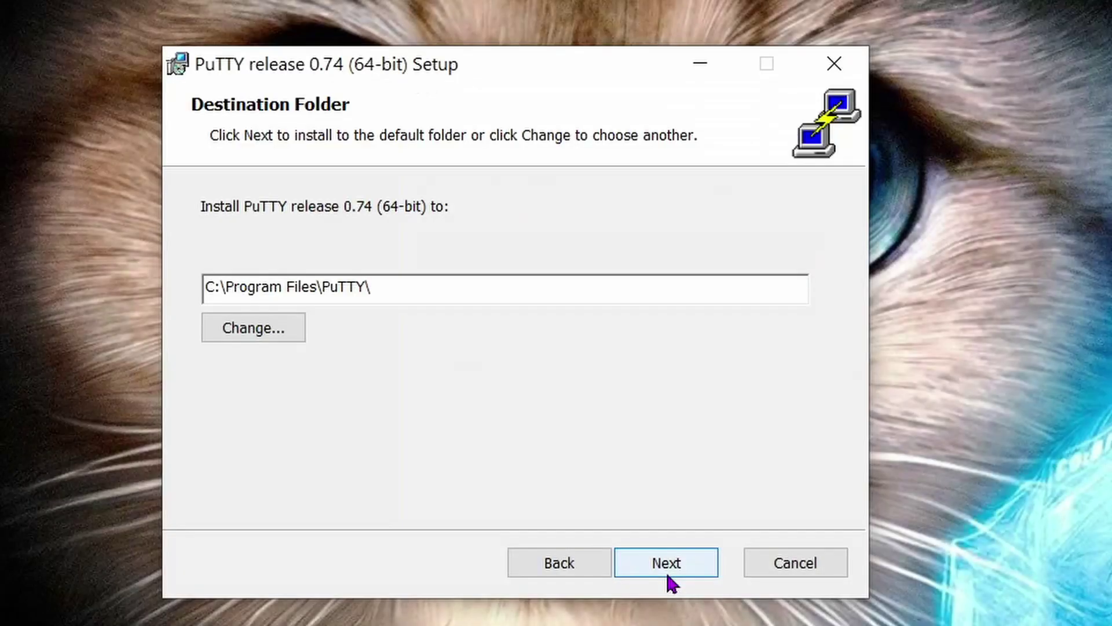
left_click(665, 565)
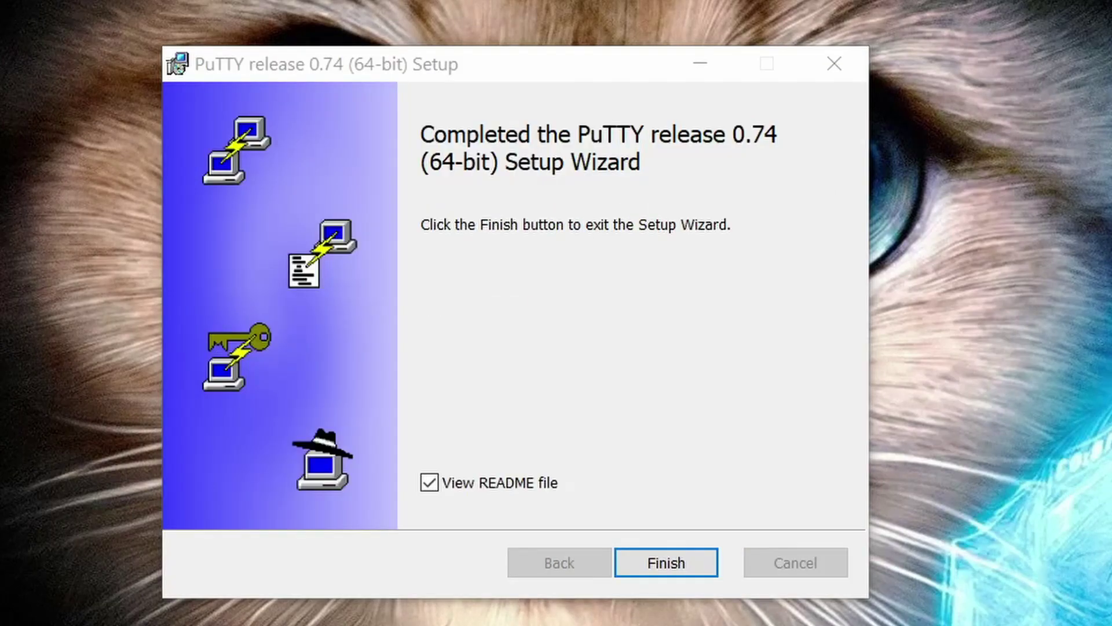
left_click(355, 482)
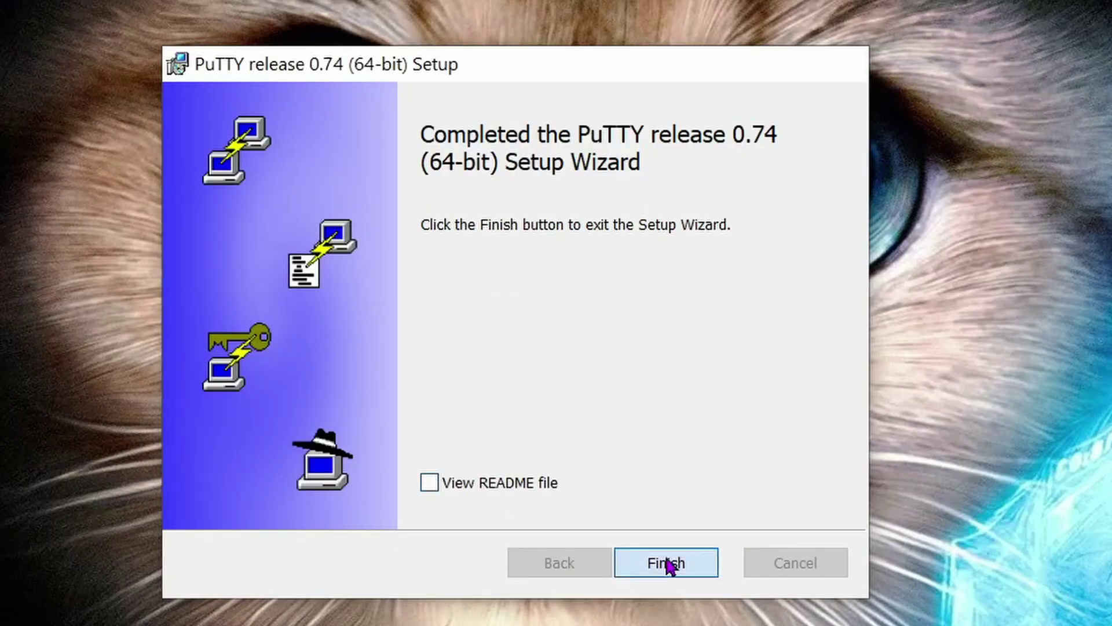
left_click(668, 563)
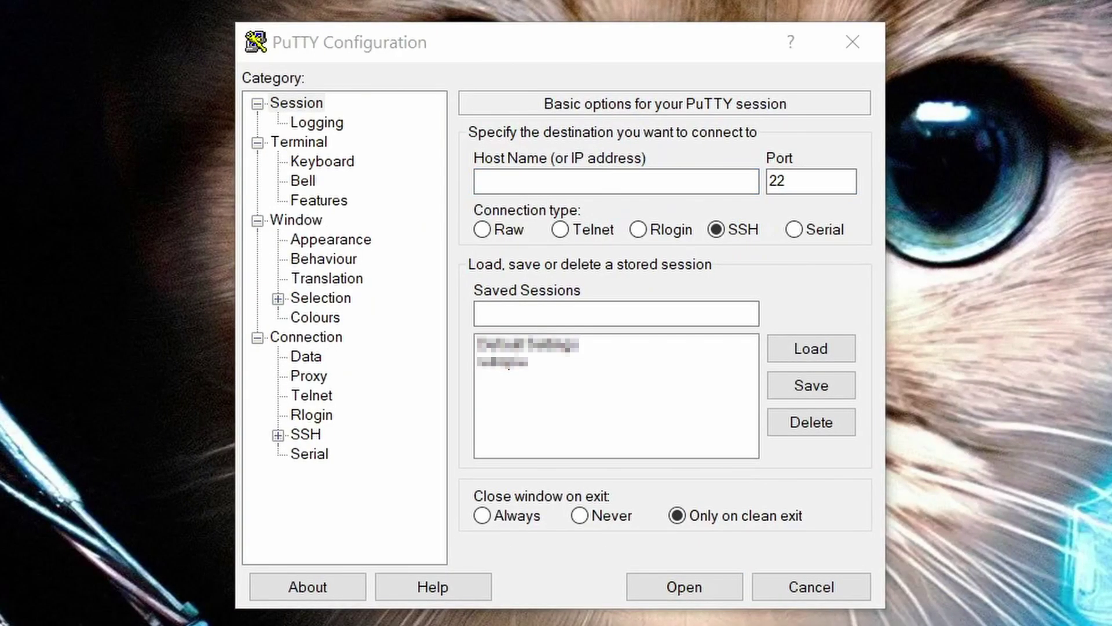
Connect over SSH on port 22 to the Pi at 192.168.1.5 and accept its new host key.
left_click(503, 362)
left_click(616, 182)
type("192.168")
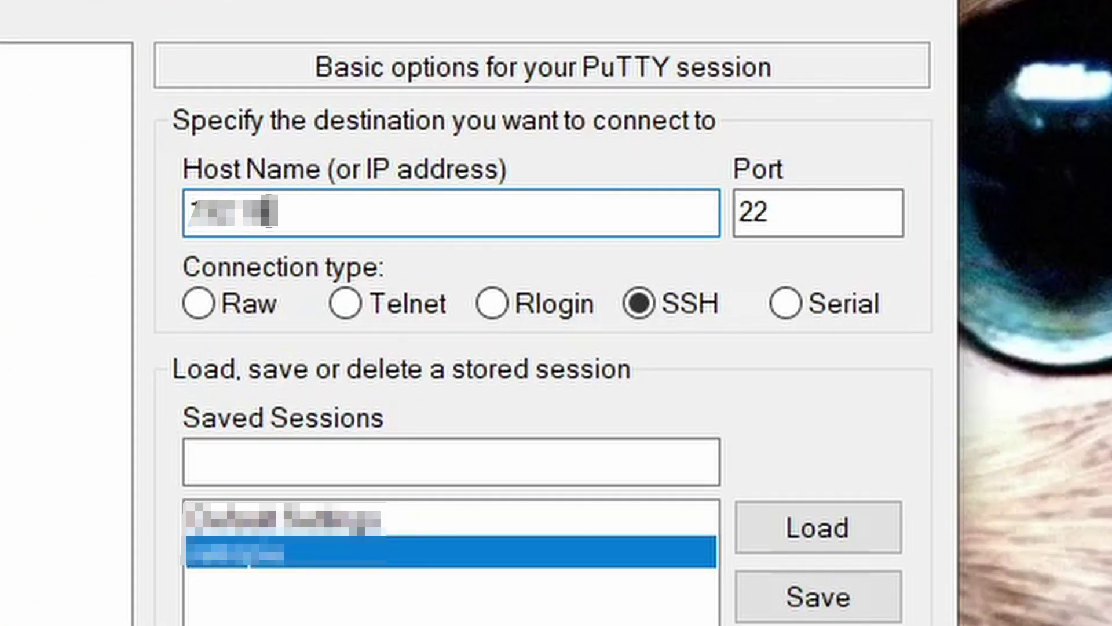
type(".1.5")
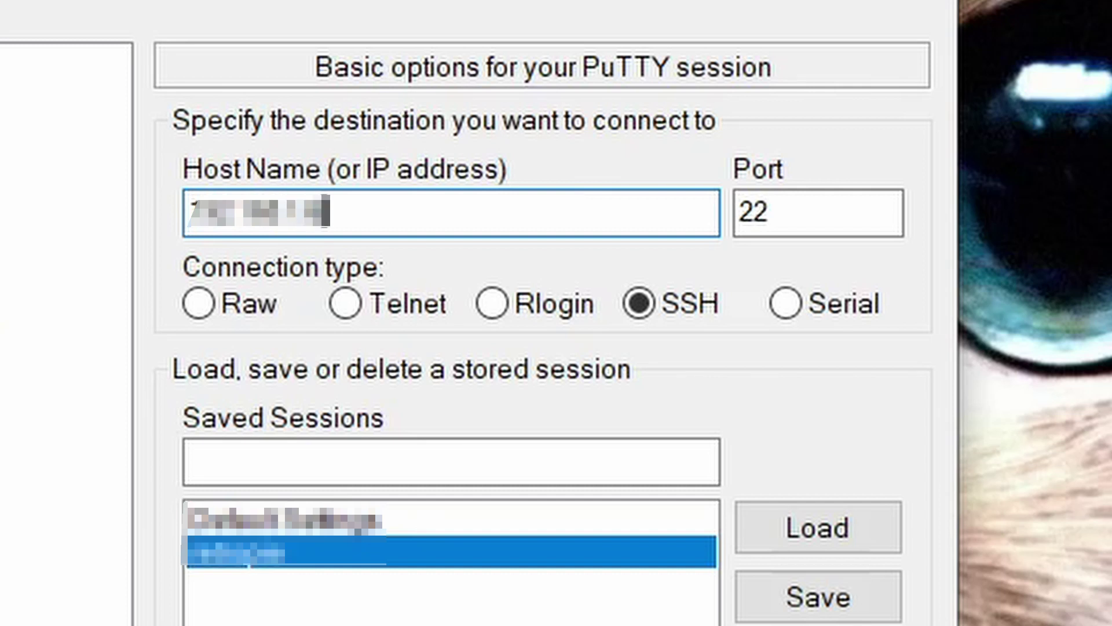
key("Tab")
left_click(807, 211)
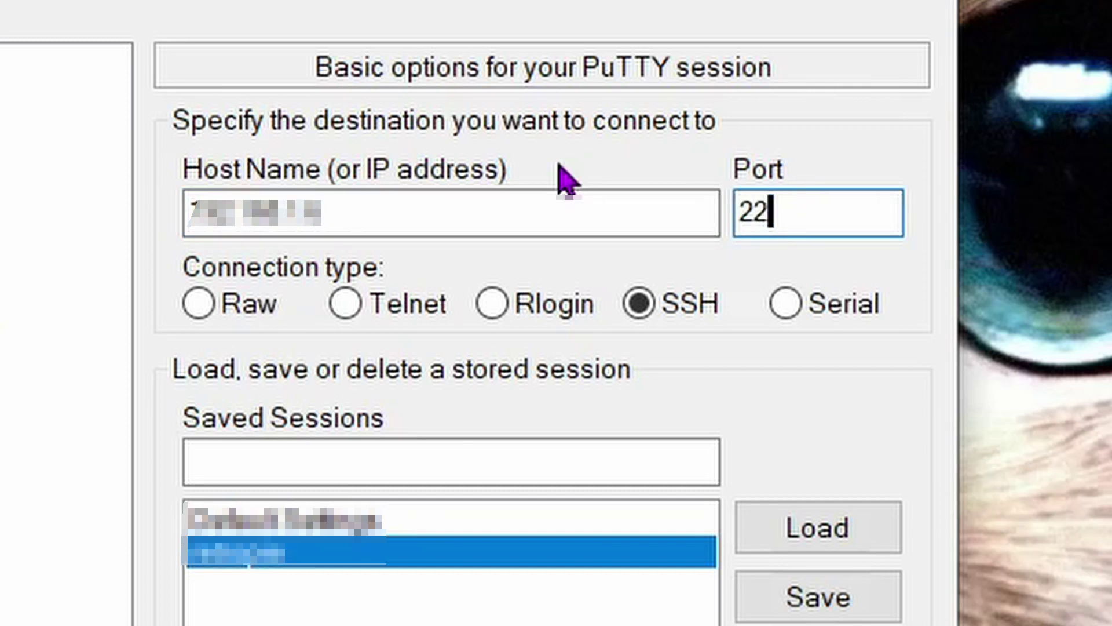
left_click(640, 318)
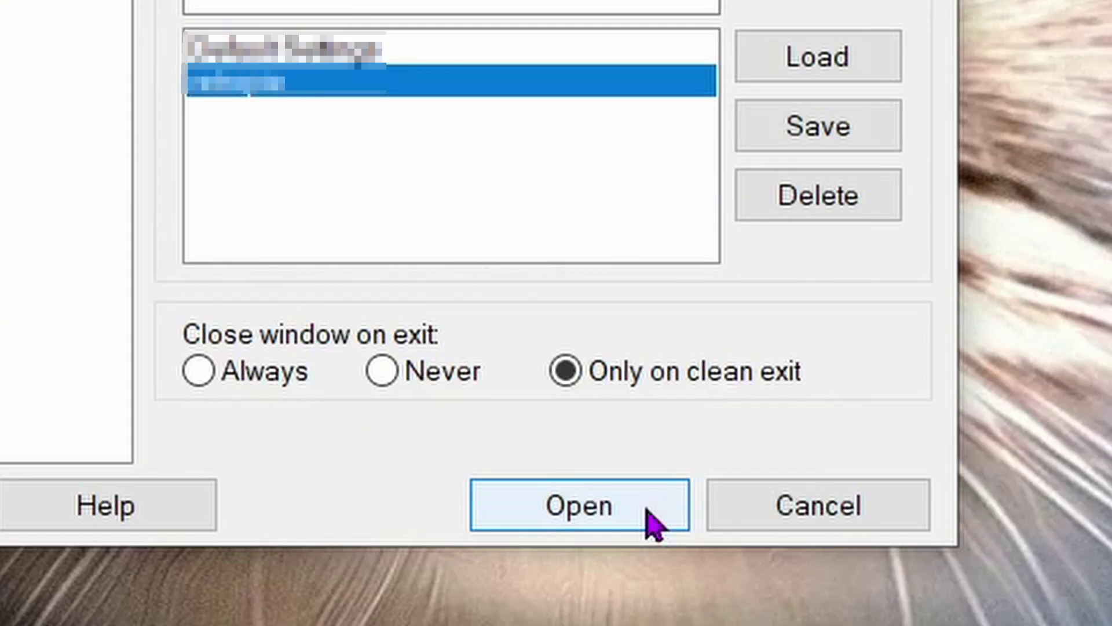
left_click(647, 513)
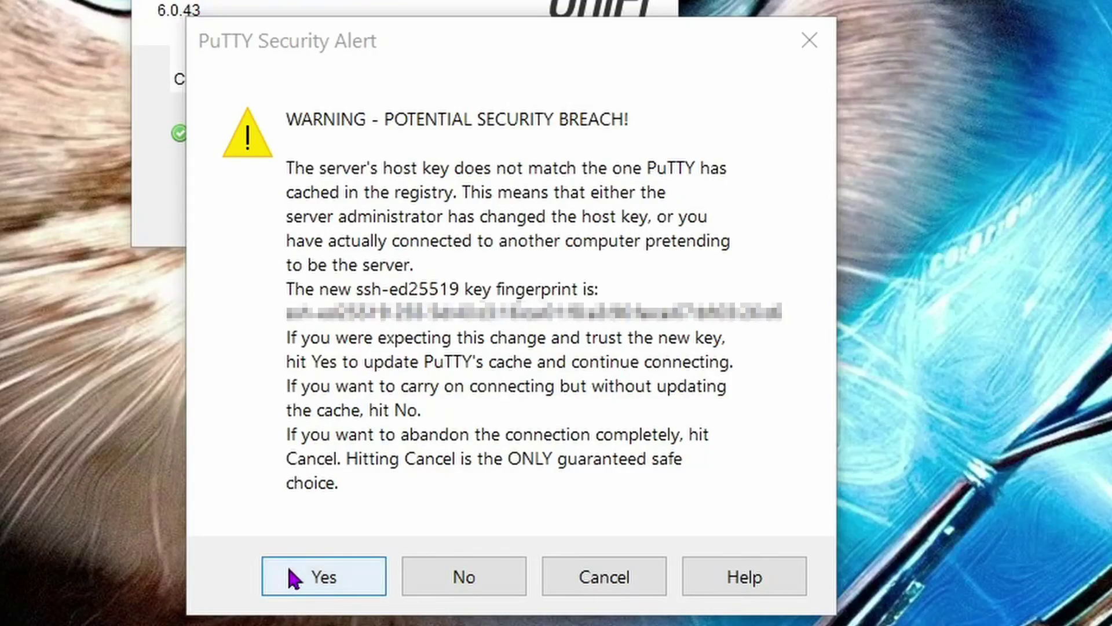
left_click(323, 576)
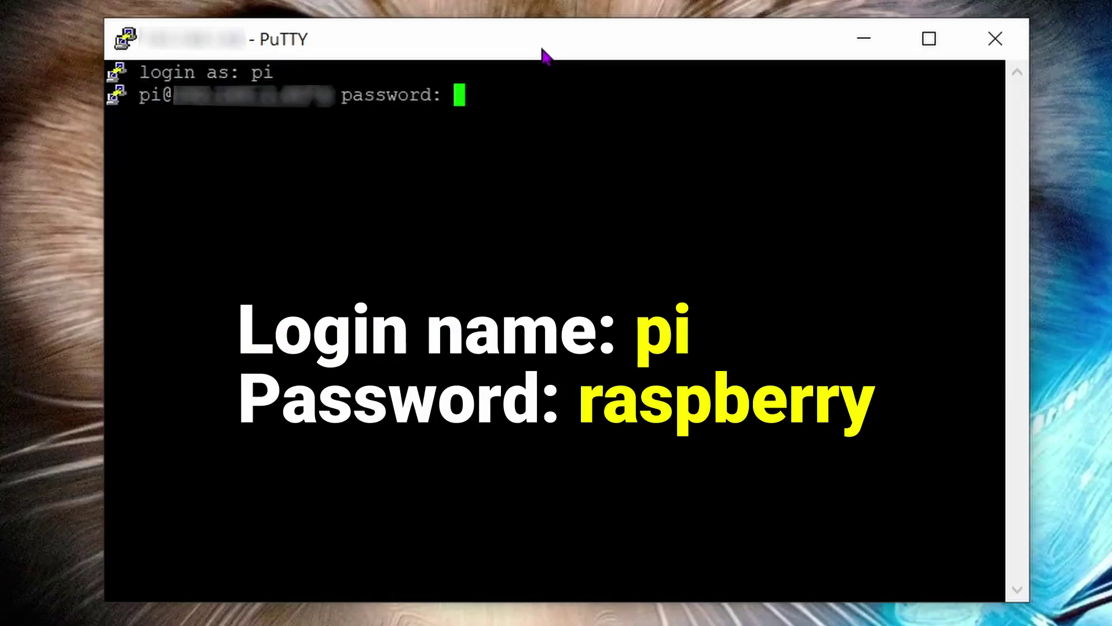
Log in and change /etc/hostname from raspberrypi to pi-hole in nano, saving the file.
key("Return")
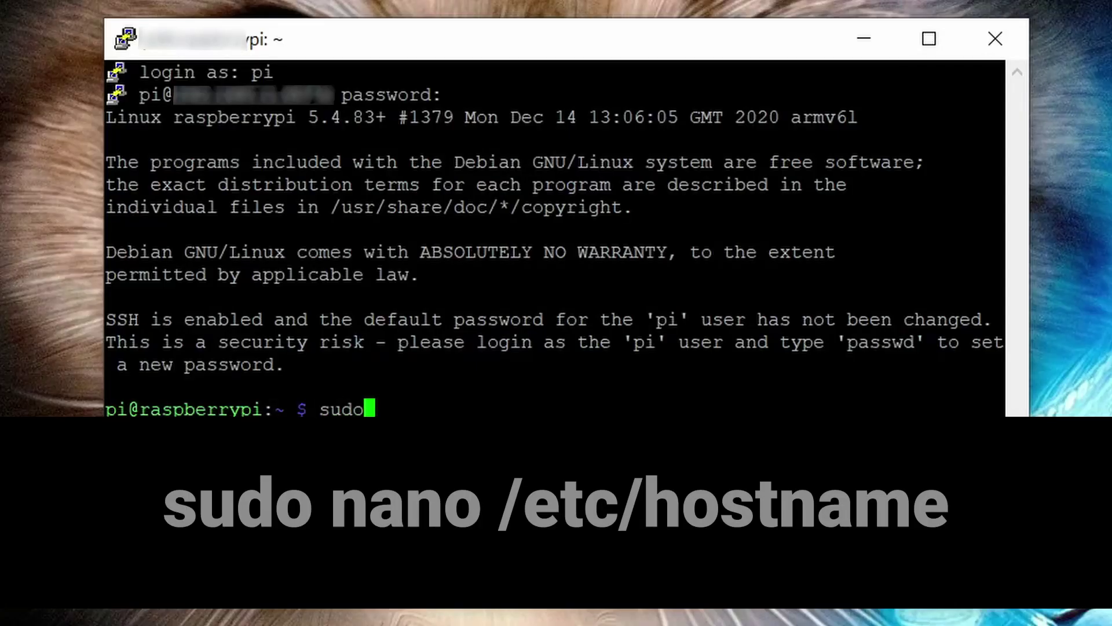
type(" nano ")
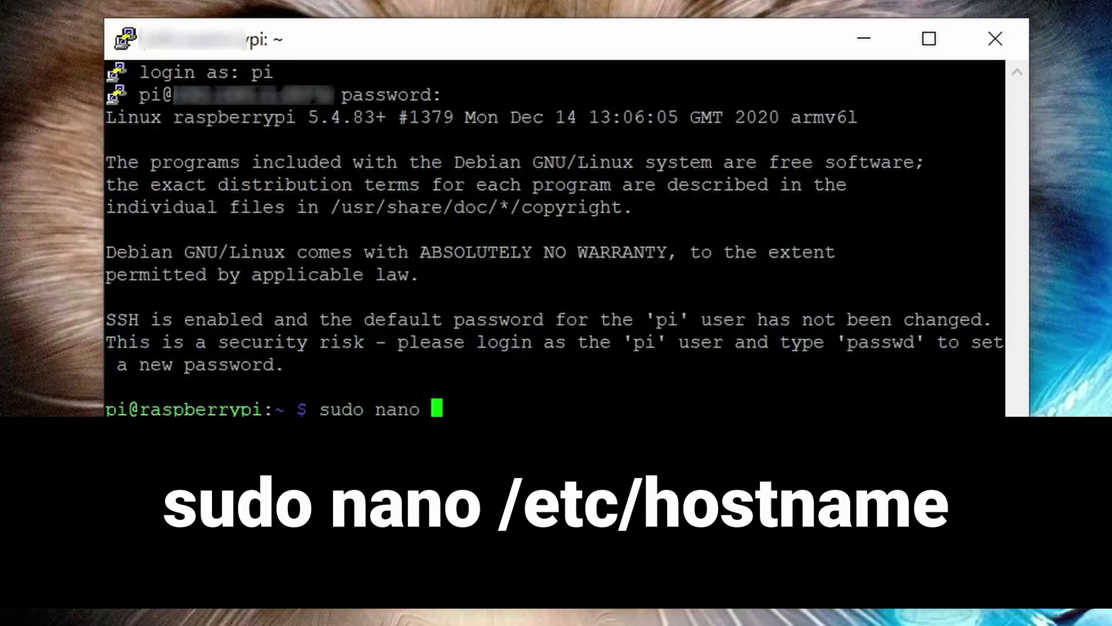
type("/etc")
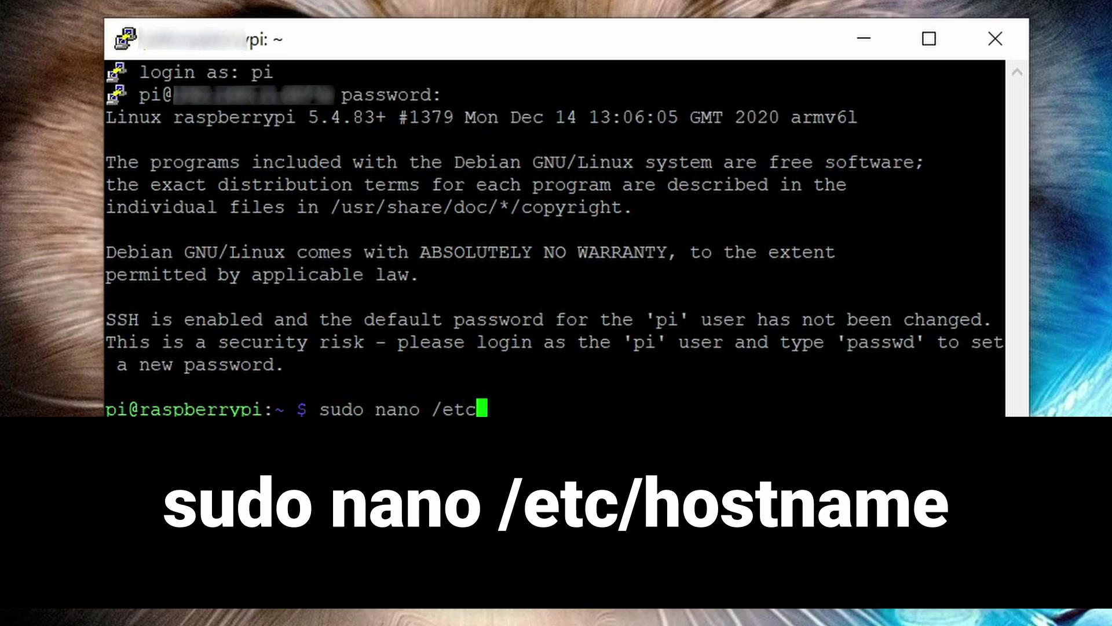
type("/hostname")
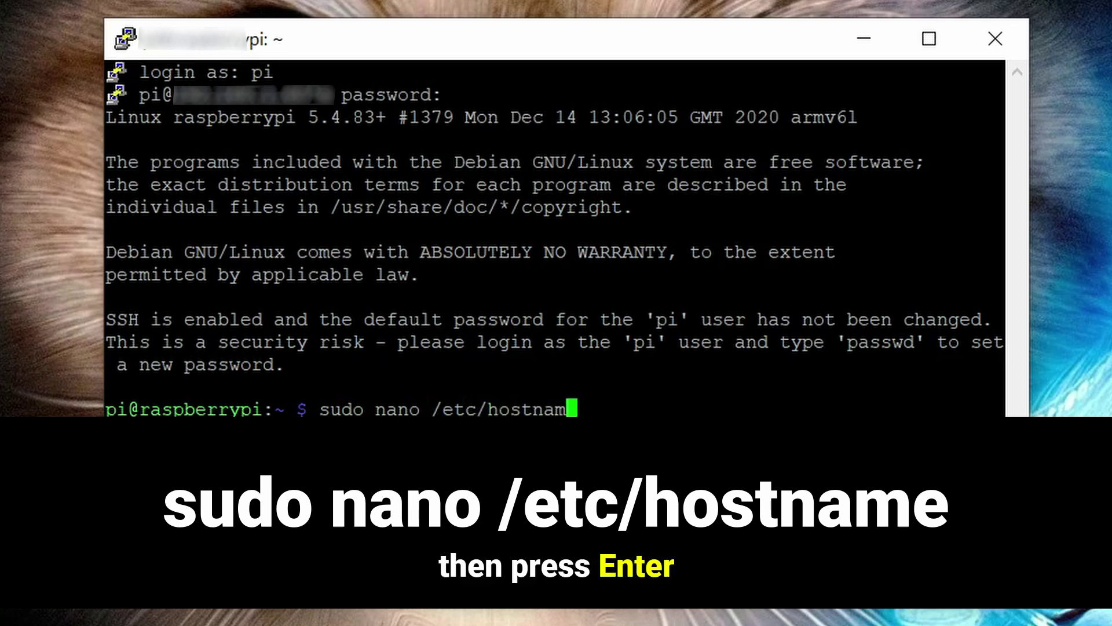
key("Return")
key("Delete")
key("Delete")
key("Delete")
key("Delete")
key("Delete")
key("Delete")
key("Delete")
key("Delete")
key("Delete")
key("Delete")
key("Delete")
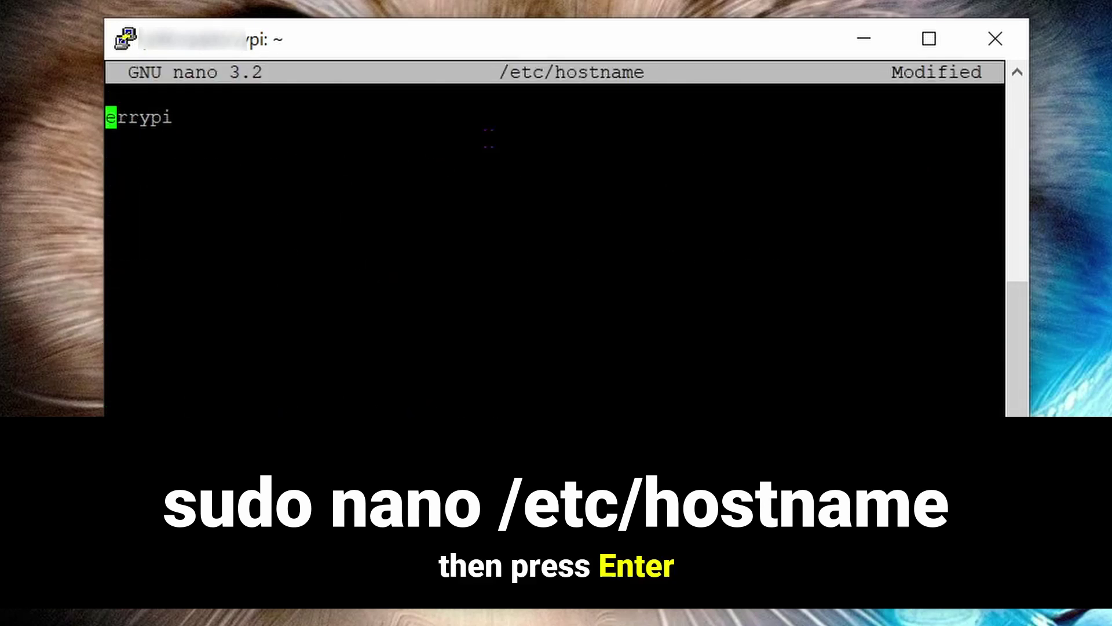
type("pi-hole")
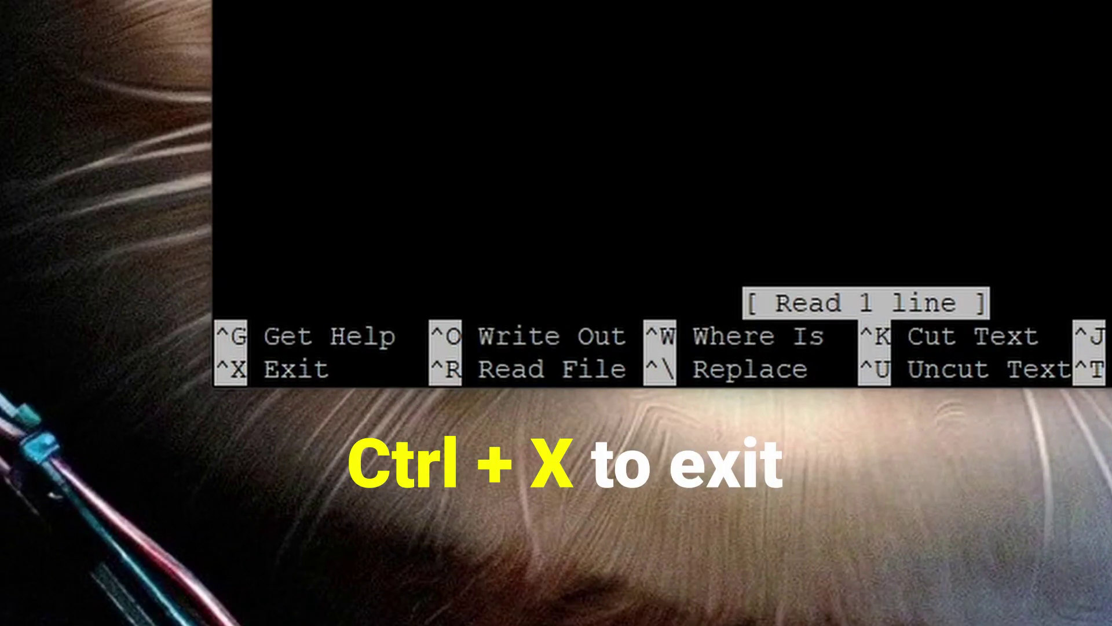
key("ctrl+x")
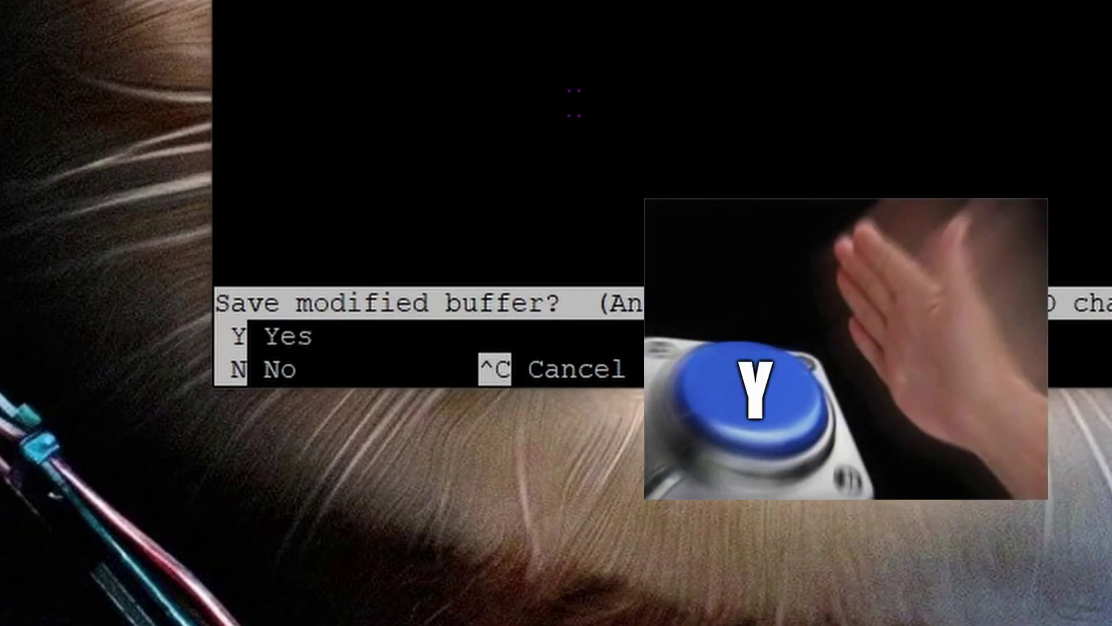
key("y")
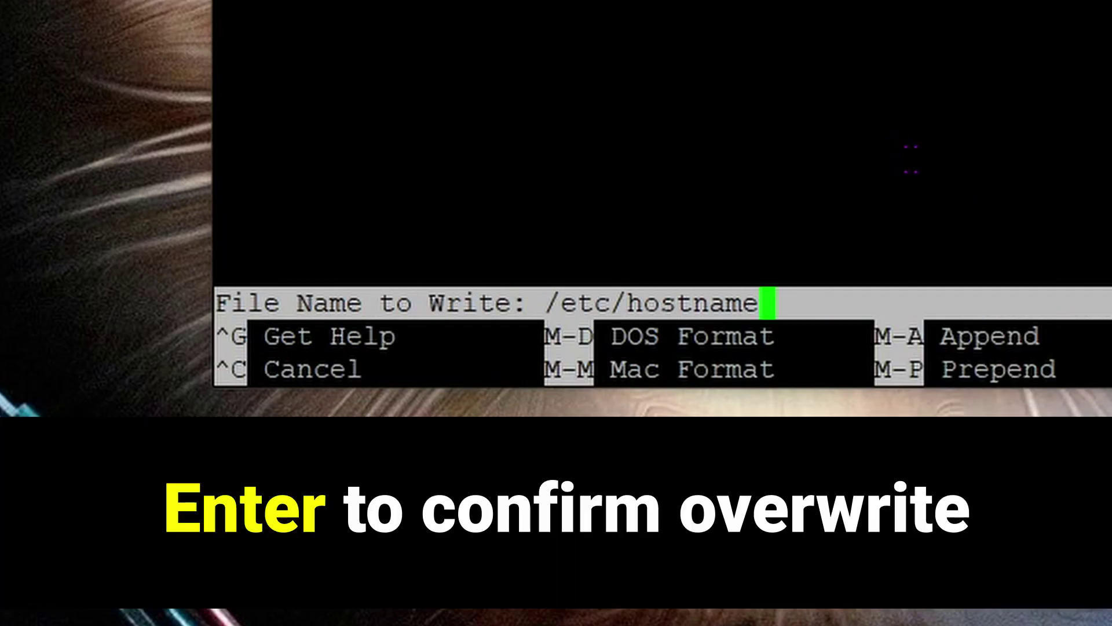
key("Return")
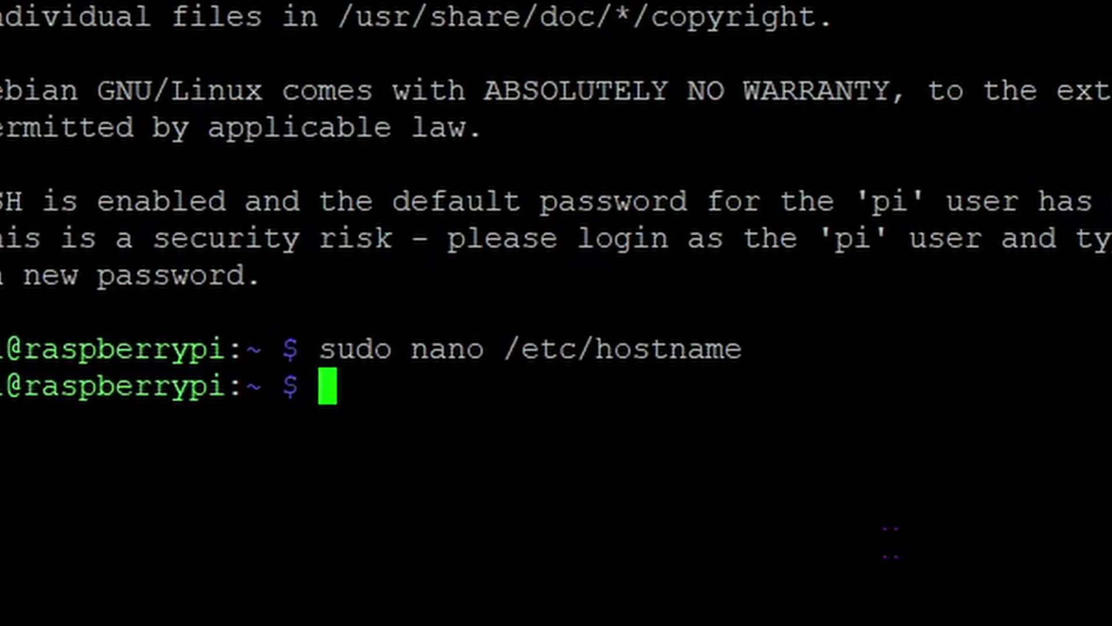
type("sudo na")
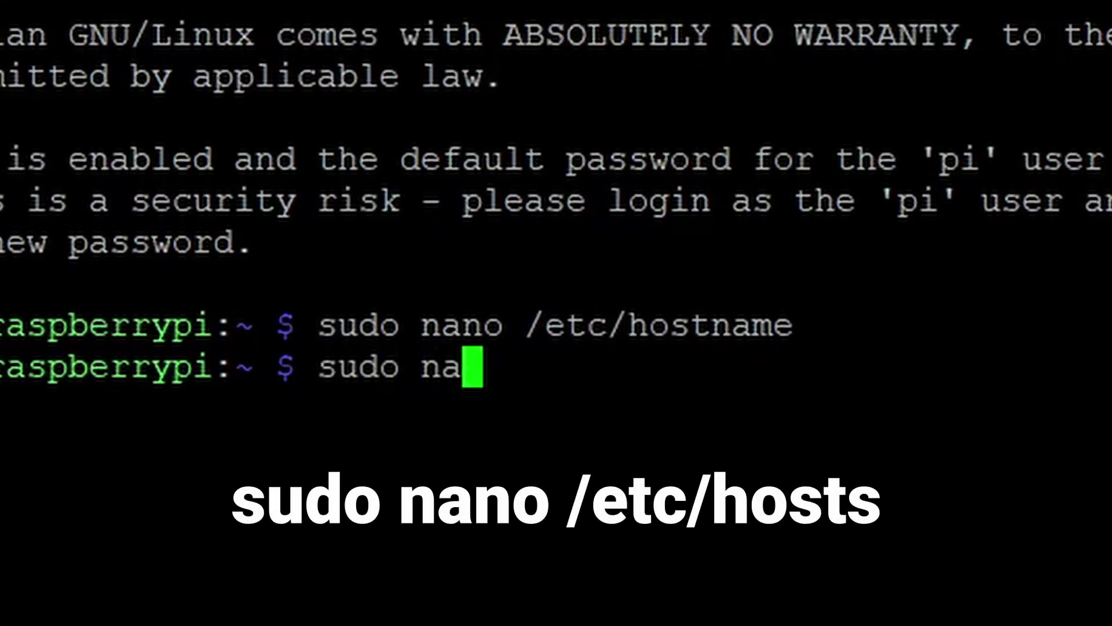
type("no /e")
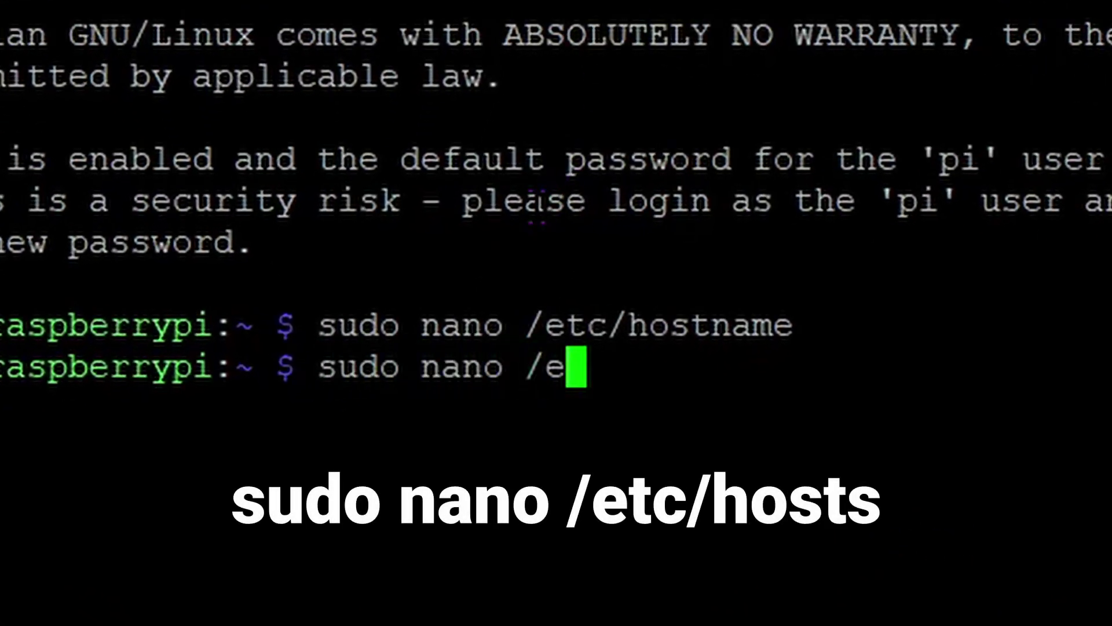
type("tc/hosts")
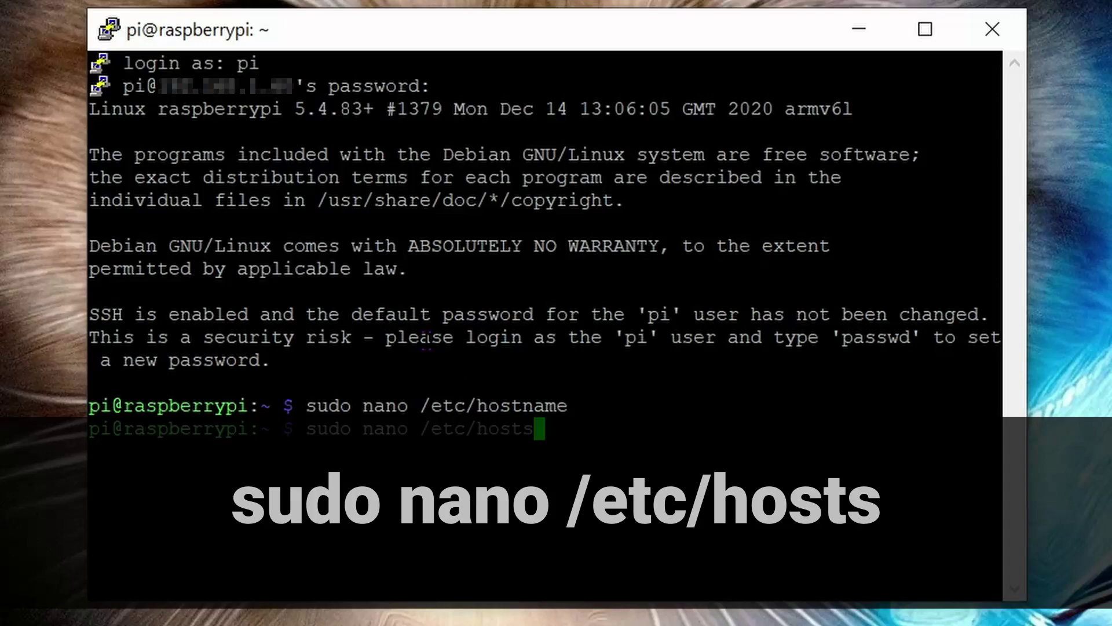
In /etc/hosts, change the 127.0.1.1 entry from raspberrypi to pi-hole and save the file.
key("Return")
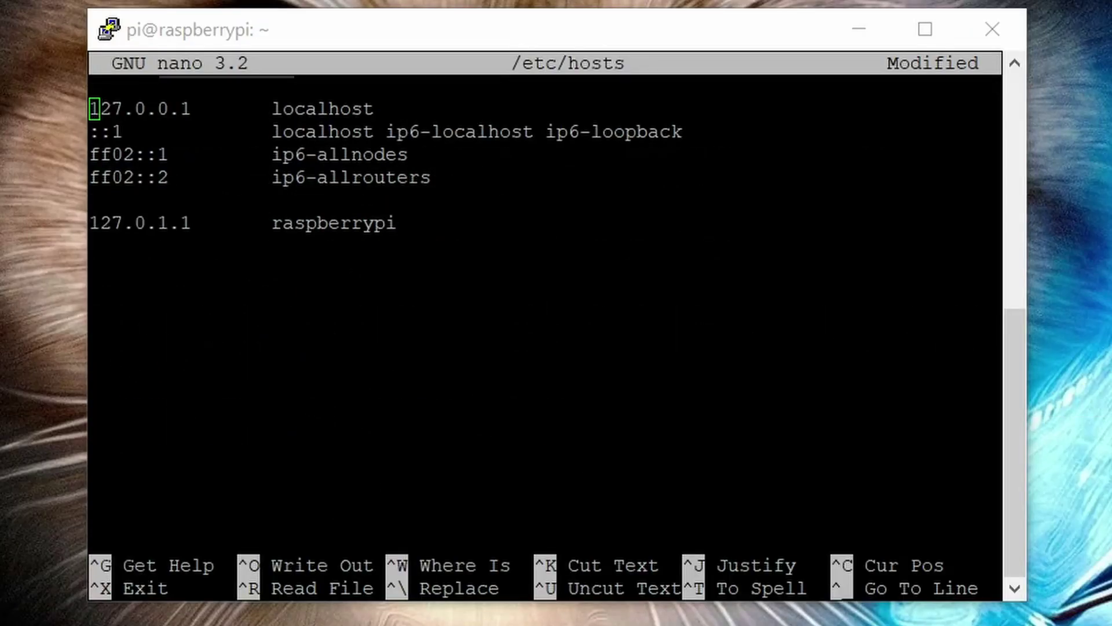
left_click(314, 26)
key("Down")
key("Down")
key("Down")
key("Down")
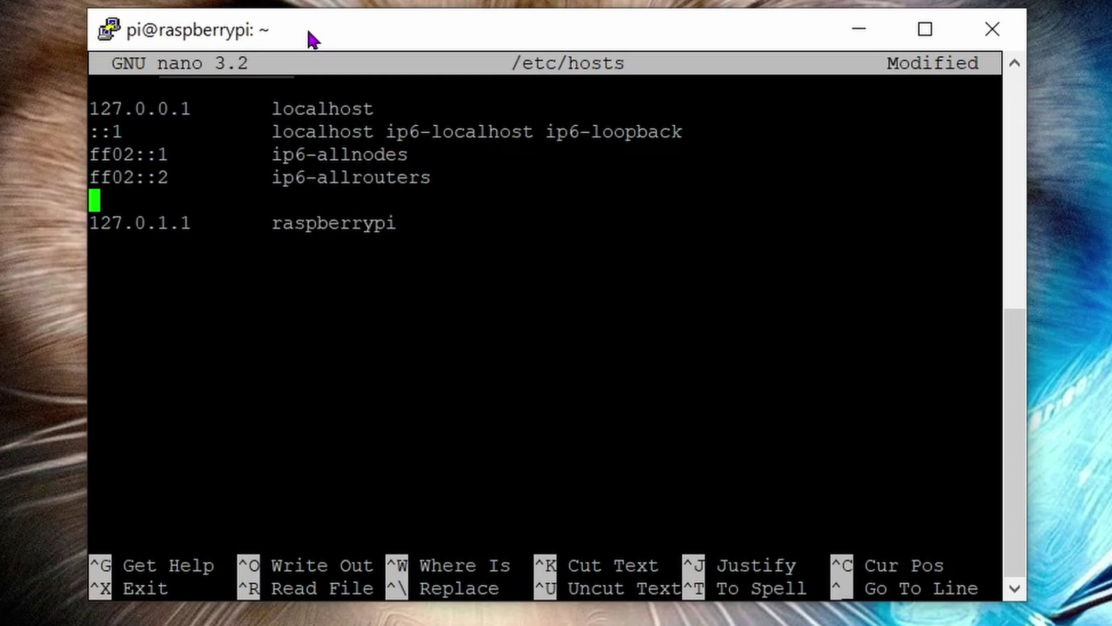
key("Down")
key("Right")
key("Right")
key("Right")
key("Right")
key("Right")
key("Right")
key("Right")
key("Right")
key("Right")
key("Right")
key("Right")
key("Right")
key("Right")
key("Right")
key("Right")
key("Right")
key("Delete")
key("Delete")
key("Delete")
key("Delete")
key("Delete")
key("Delete")
key("Delete")
key("Delete")
key("Delete")
key("Delete")
key("Delete")
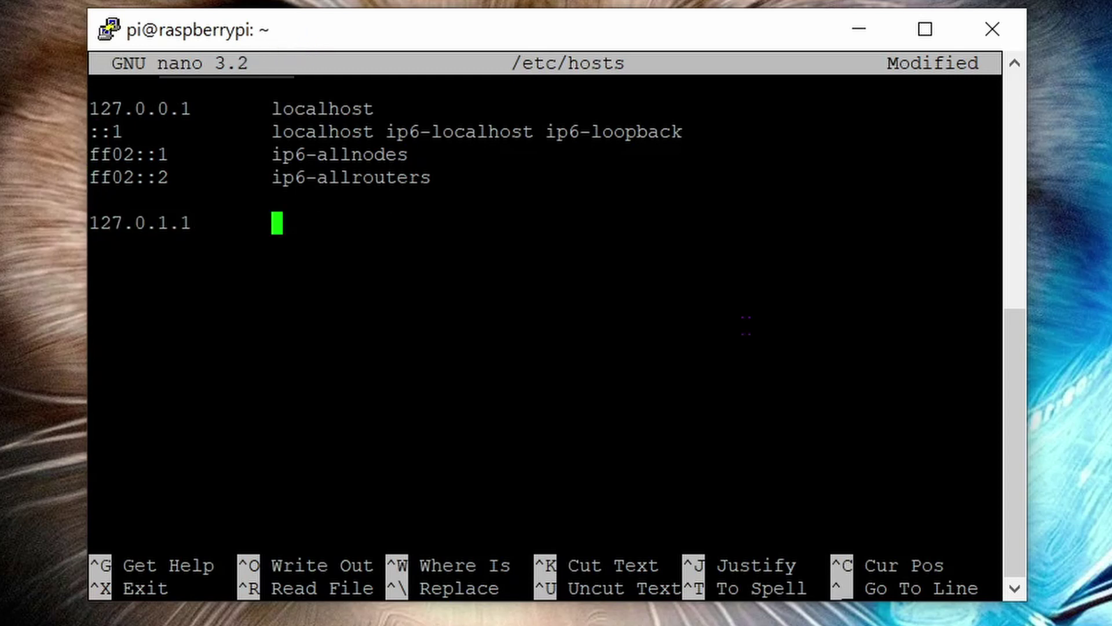
type("pi-hole")
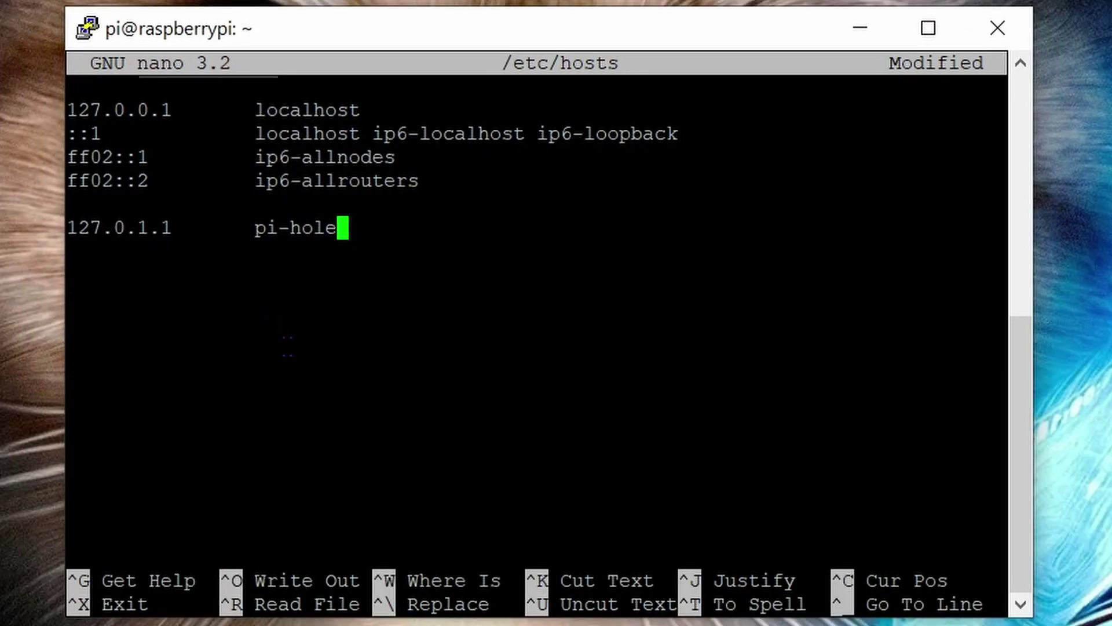
key("ctrl+x")
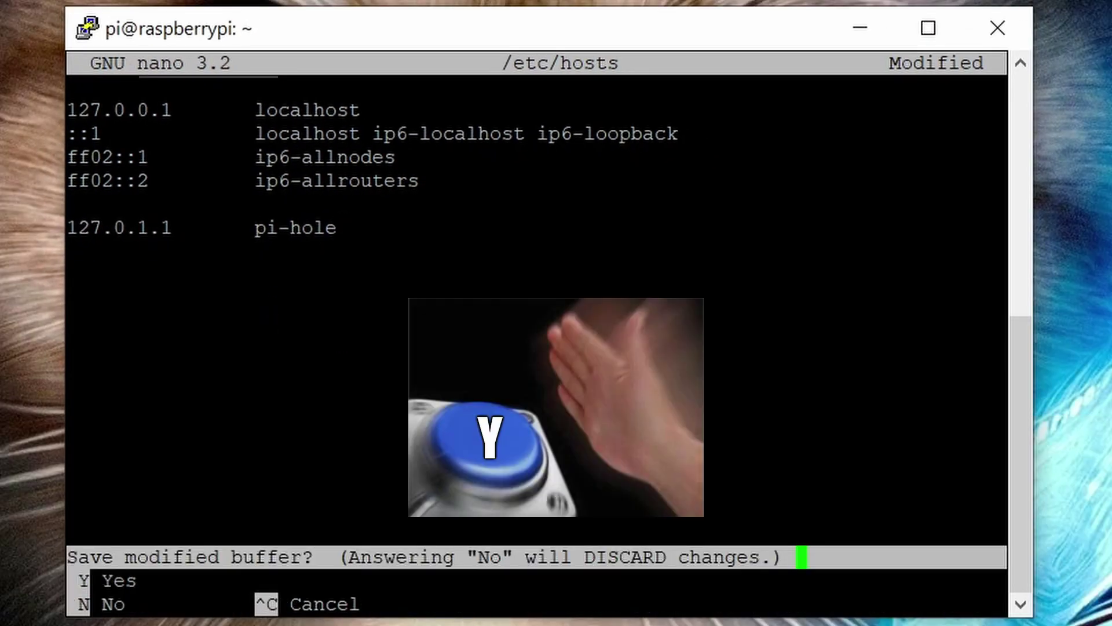
key("y")
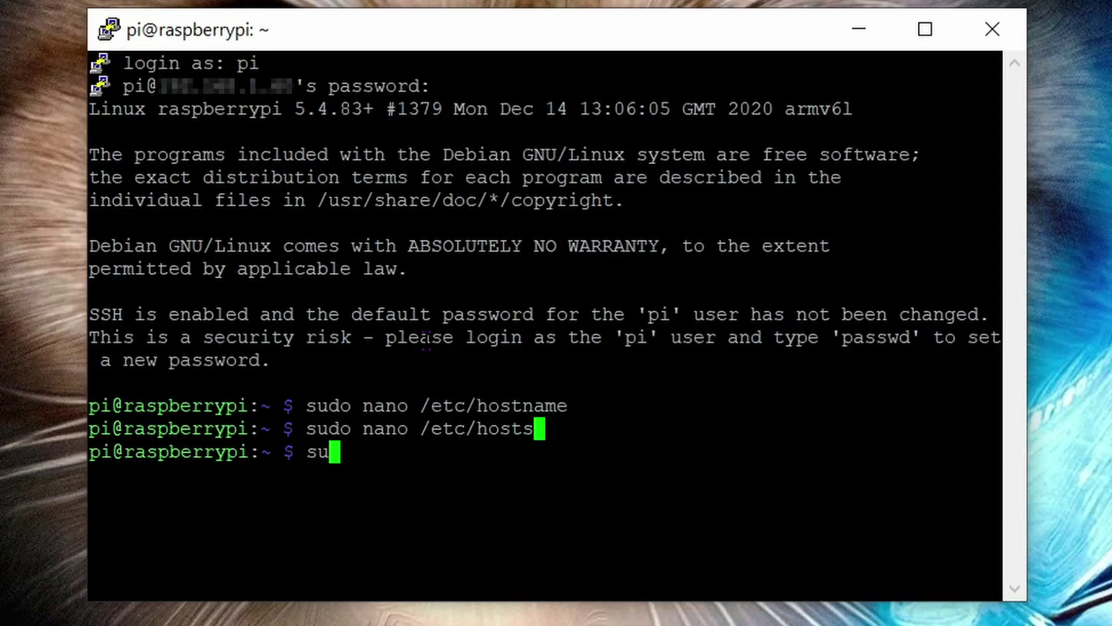
Reboot the Pi with sudo reboot and dismiss the lost-connection error.
type(" reboot")
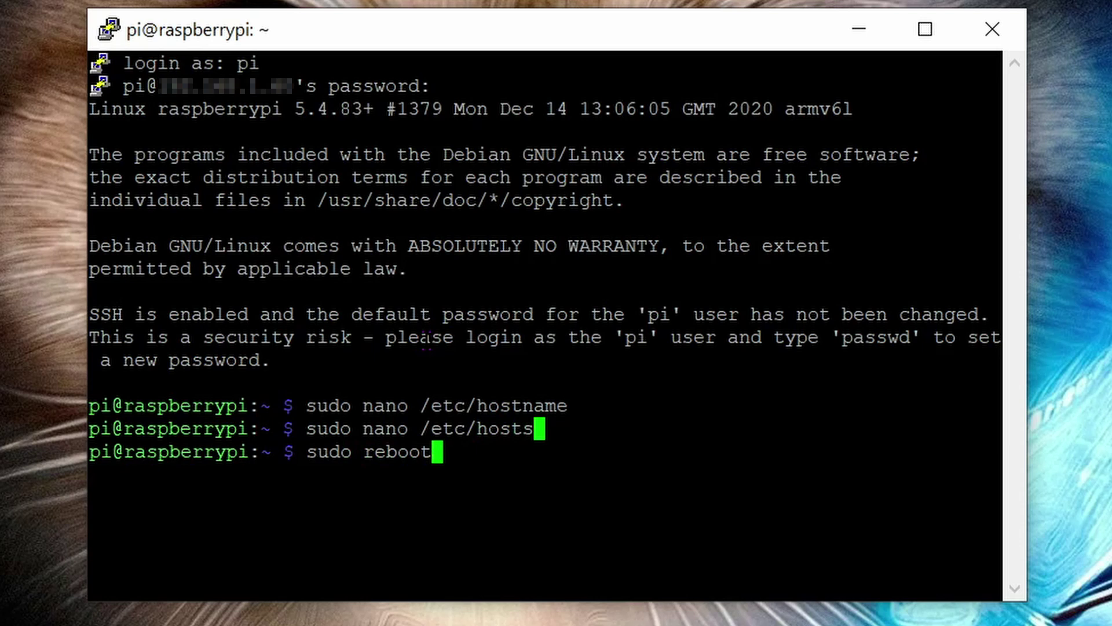
key("Return")
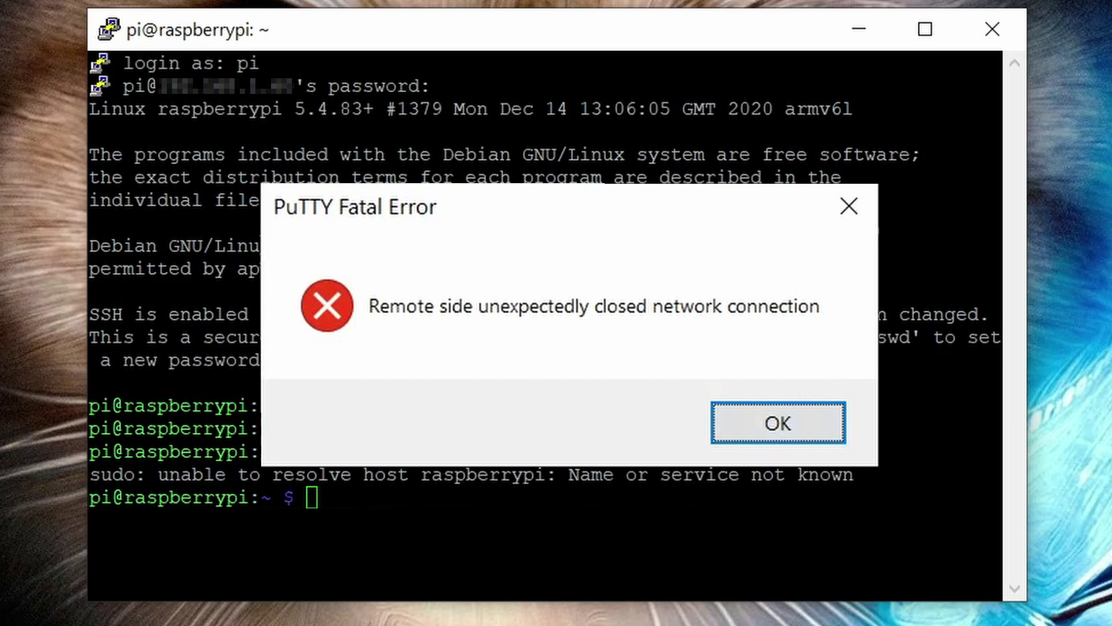
key("Return")
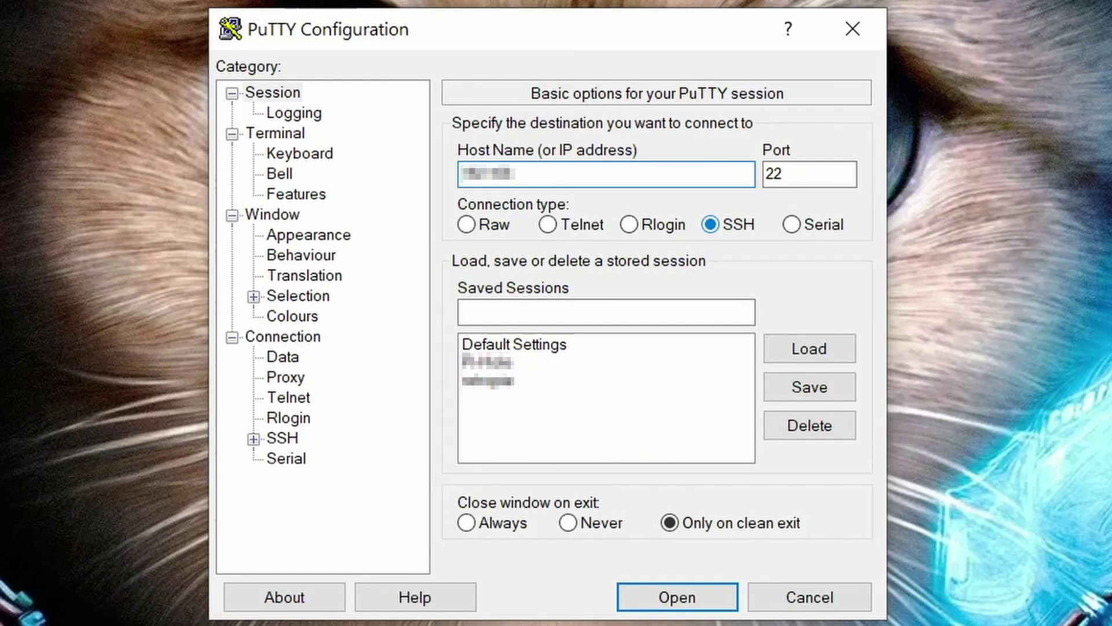
Reconnect over SSH to the rebooted Pi and log in as user pi with the account password.
type("1")
left_click(787, 351)
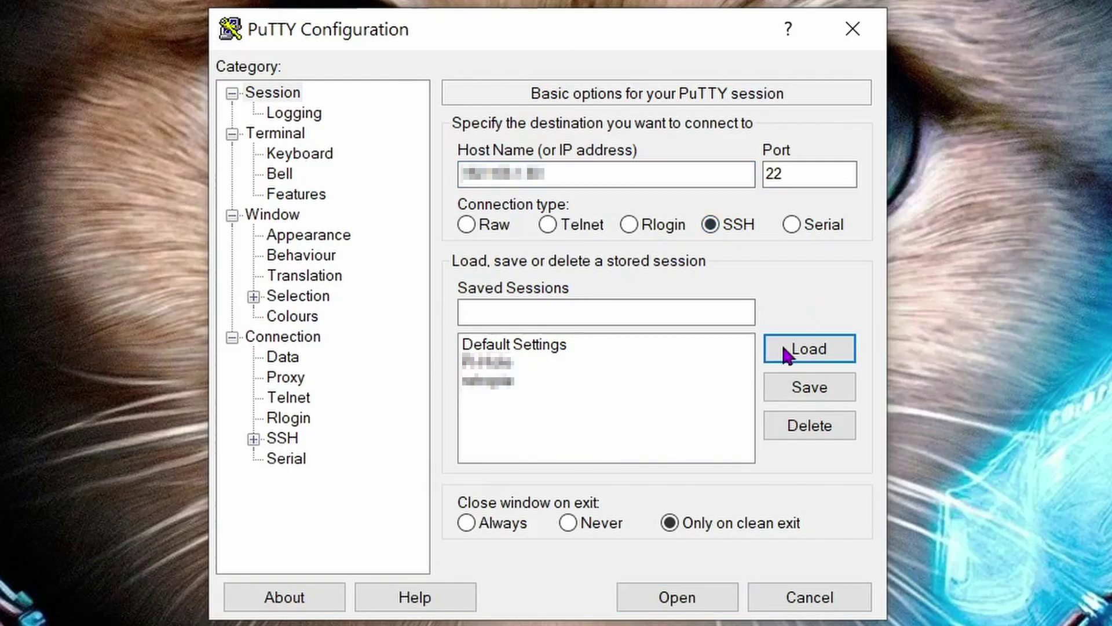
left_click(689, 598)
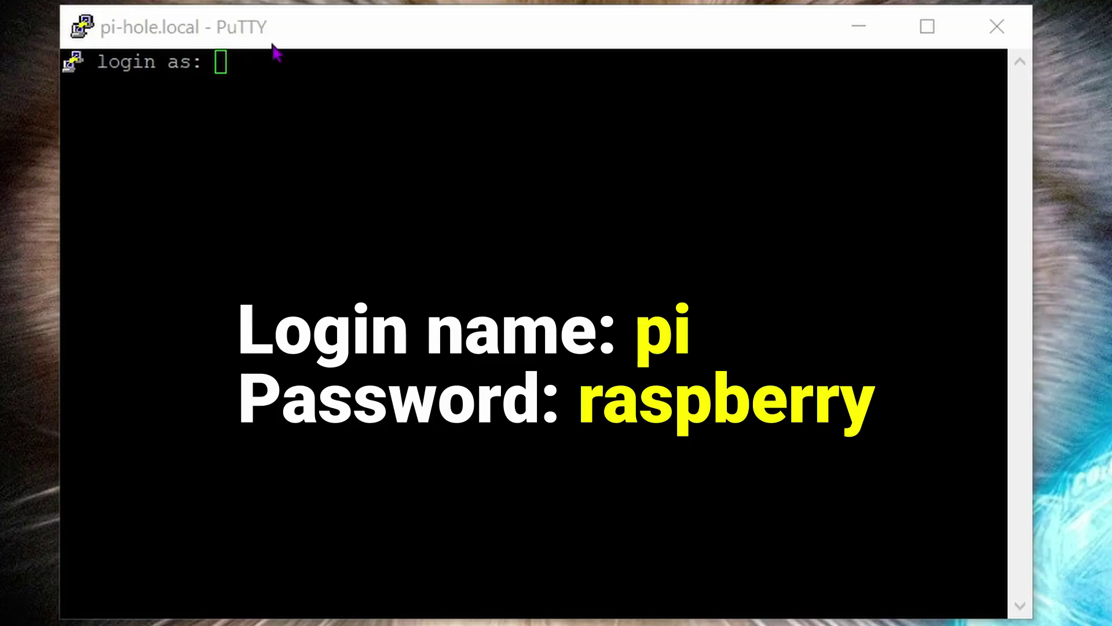
left_click(307, 33)
type("pi")
key("Return")
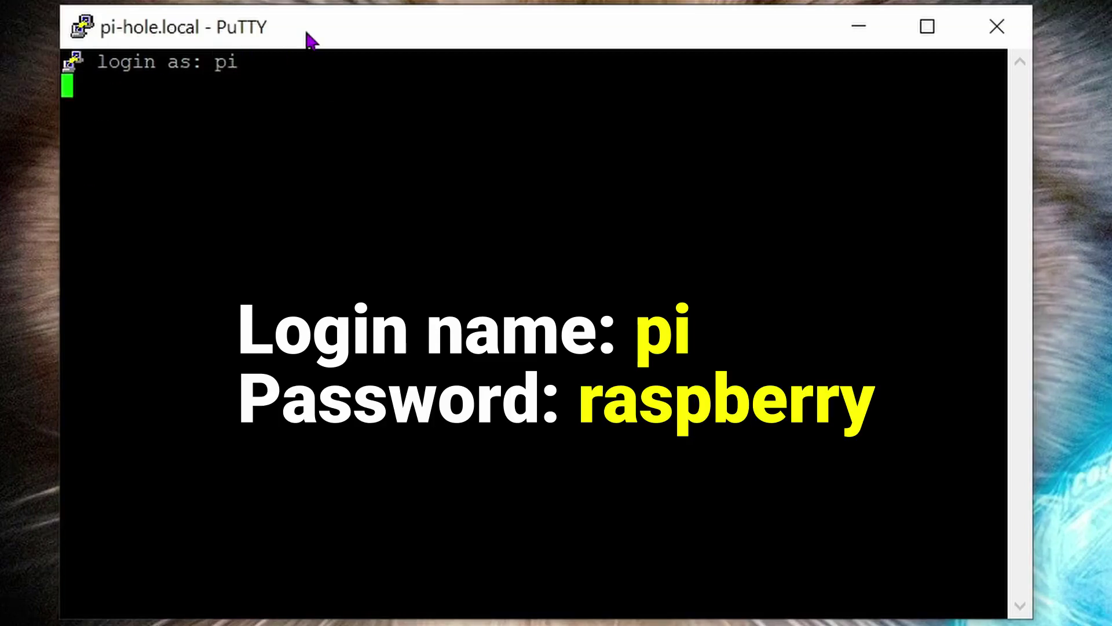
type("raspberry")
key("Return")
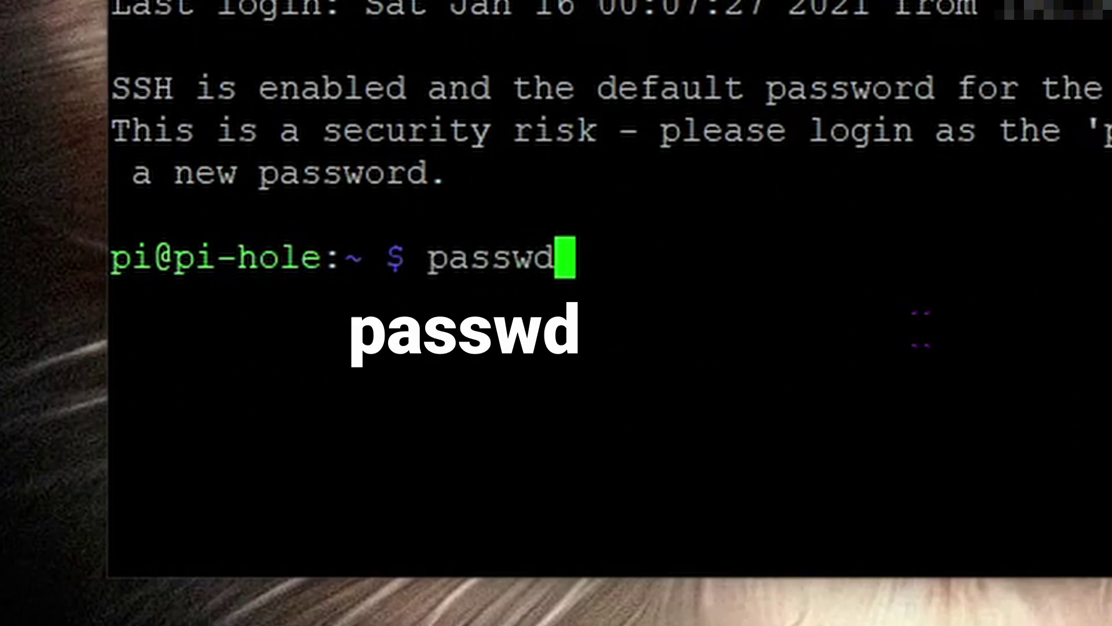
Run passwd, entering the current password and then a new password for the pi user.
key("Return")
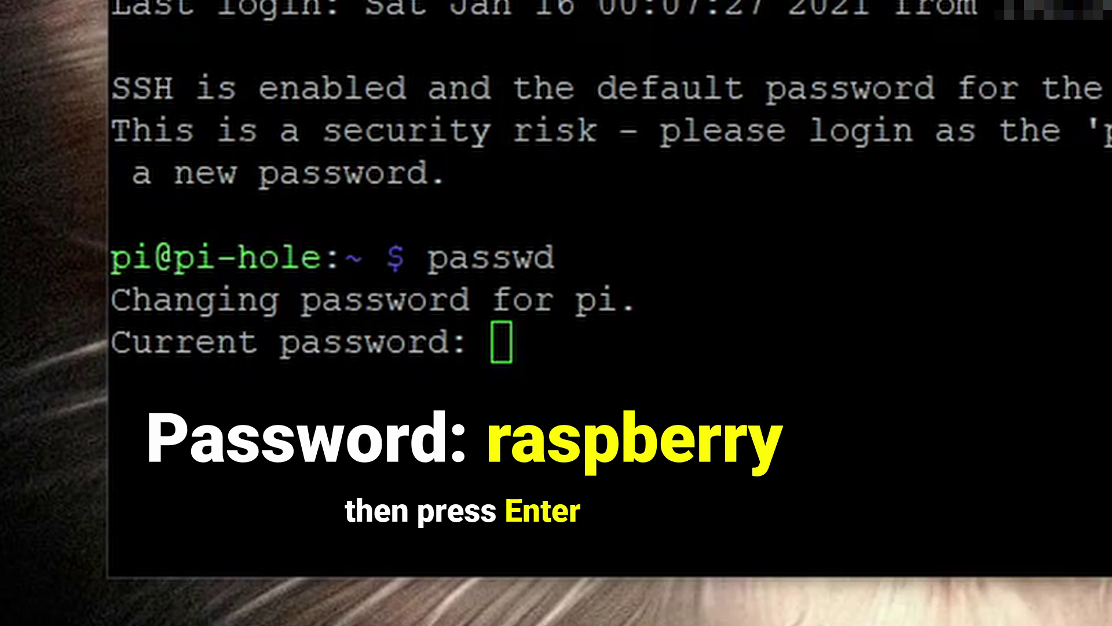
key("Return")
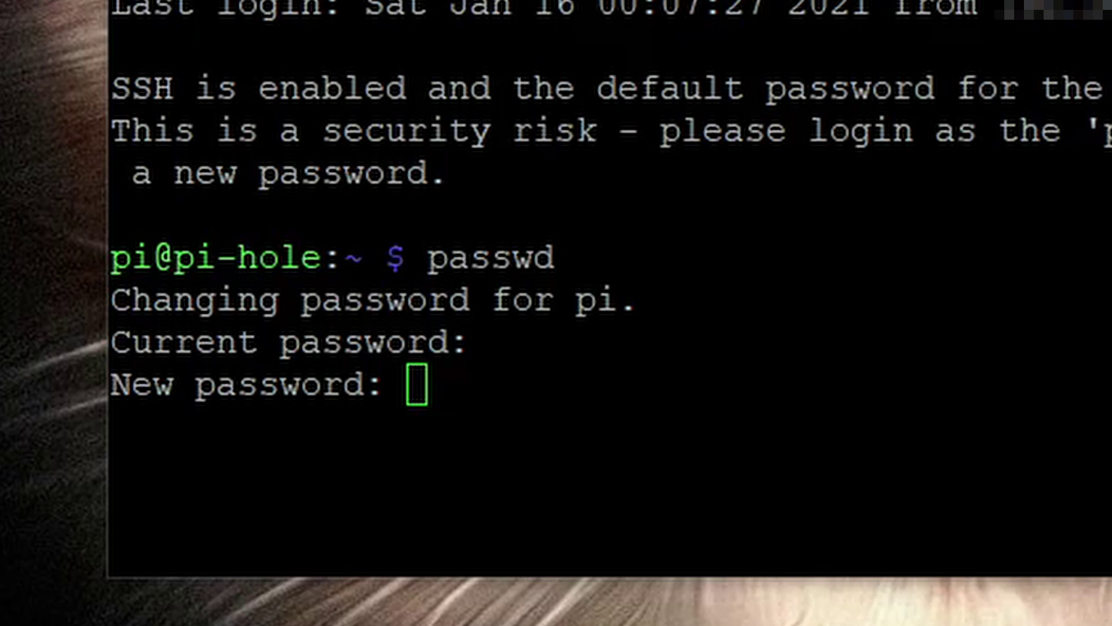
key("Return")
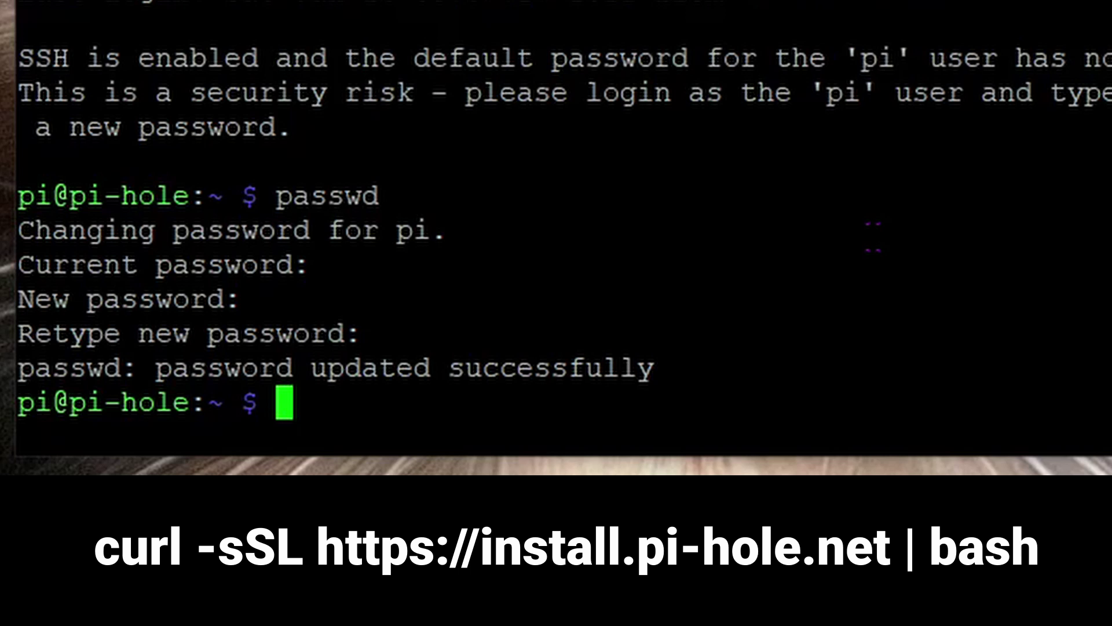
type("curl -")
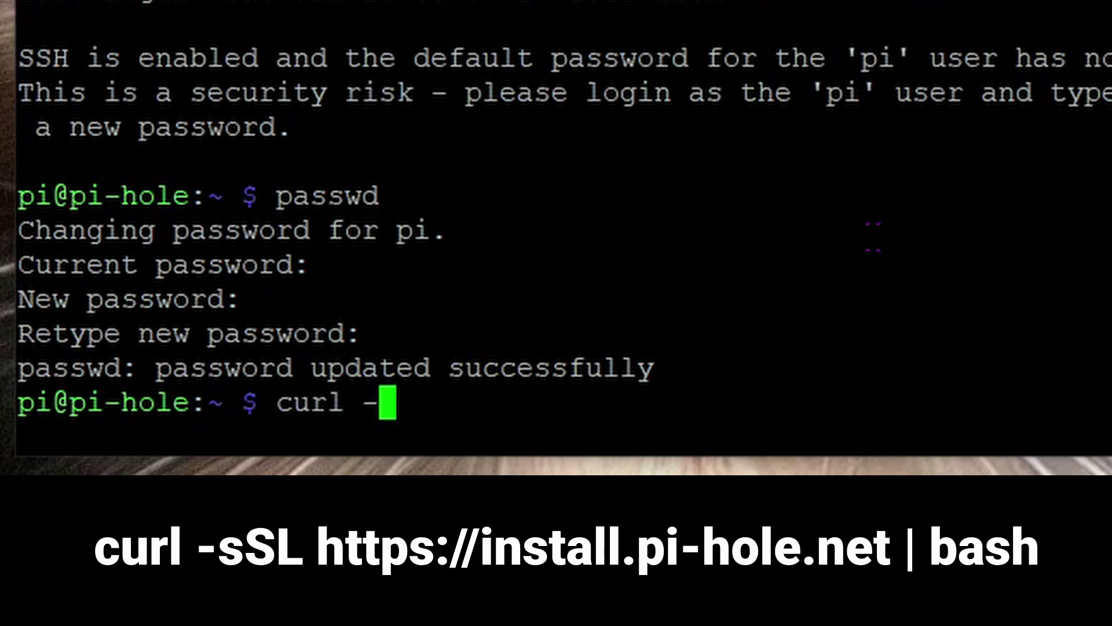
type("sSL")
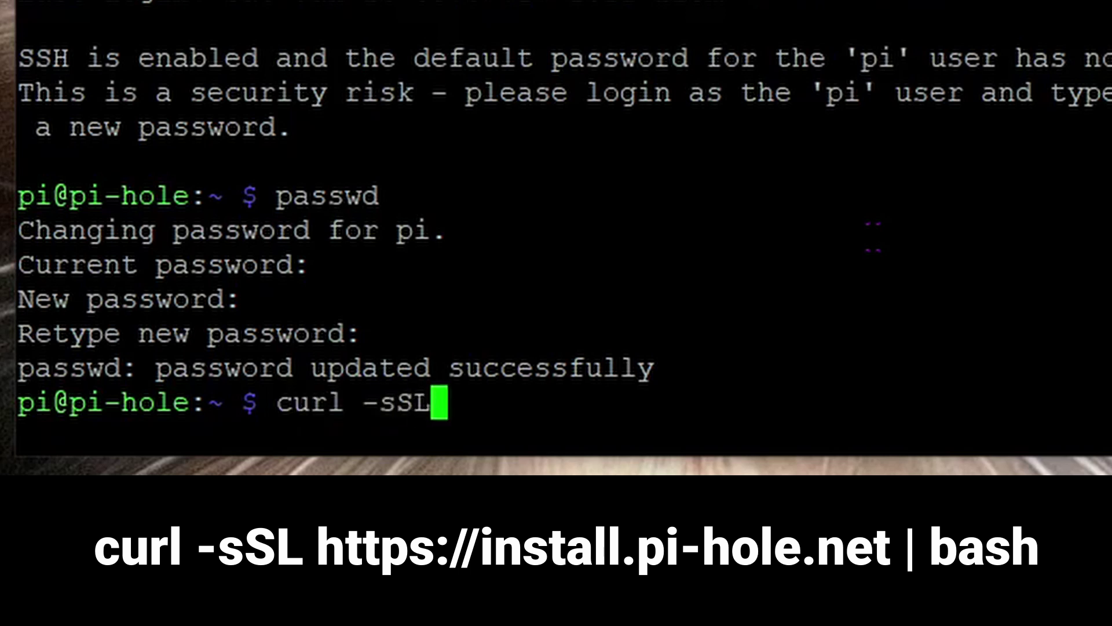
type(" https:/")
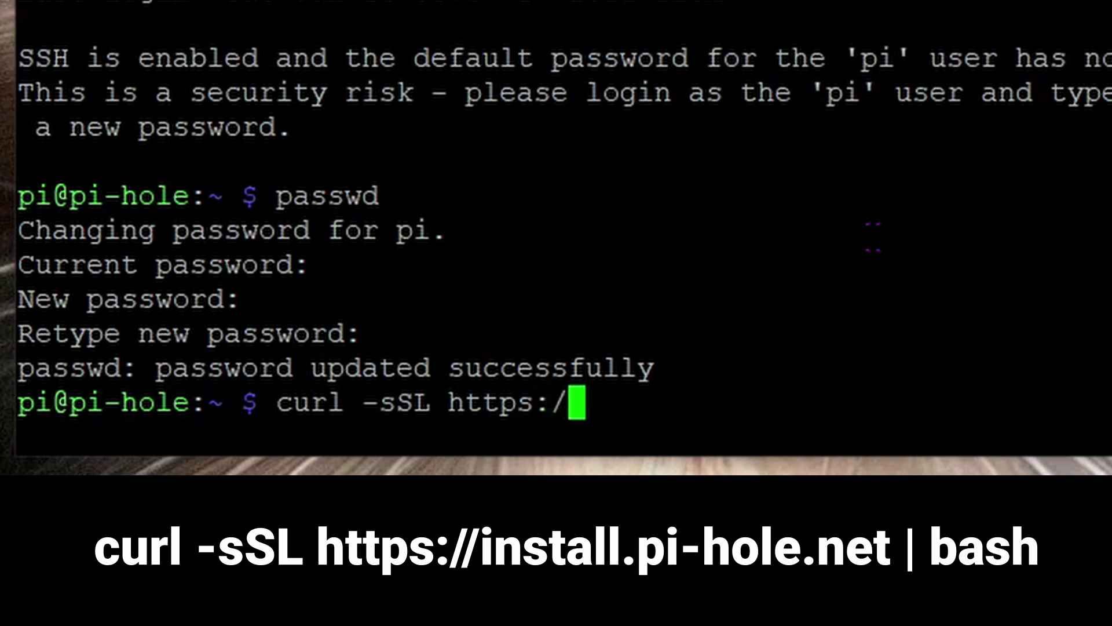
type("/install")
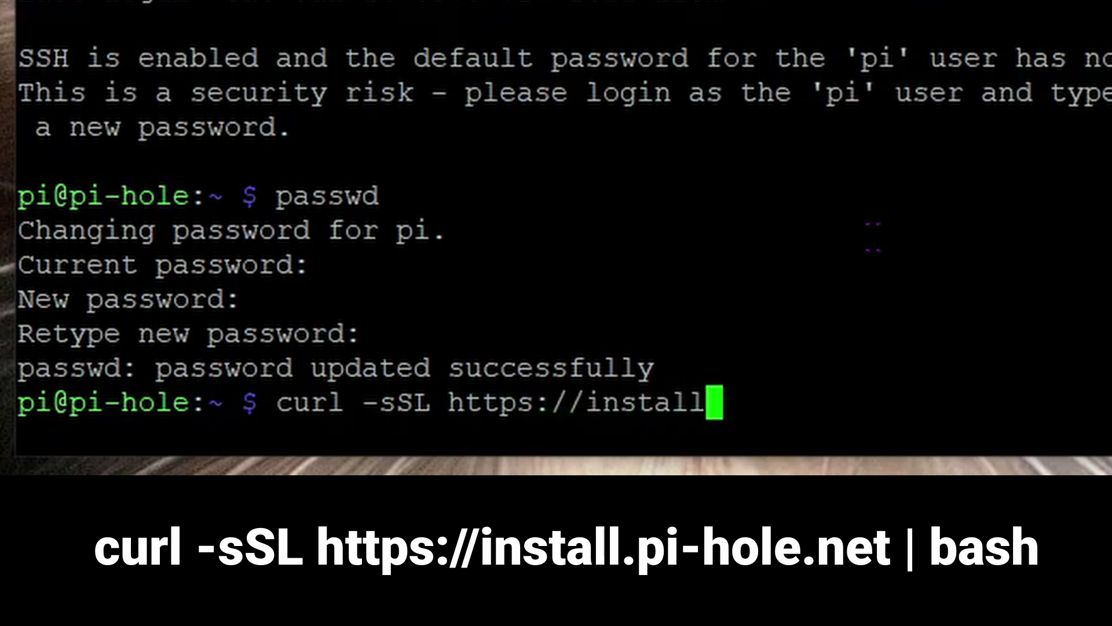
type(".pi-hole")
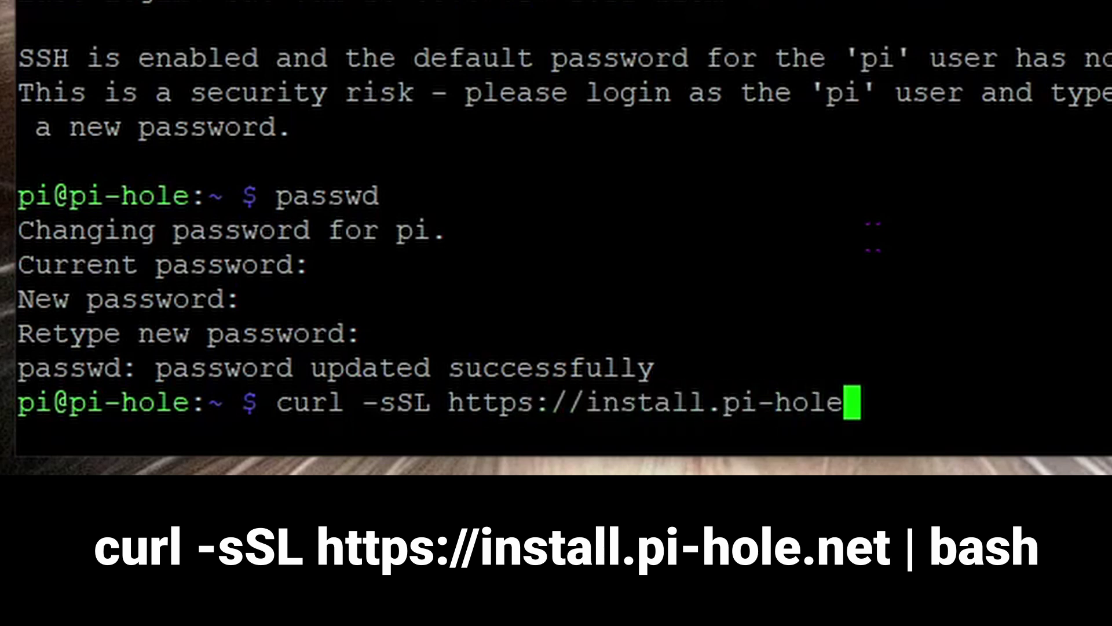
type(".net |")
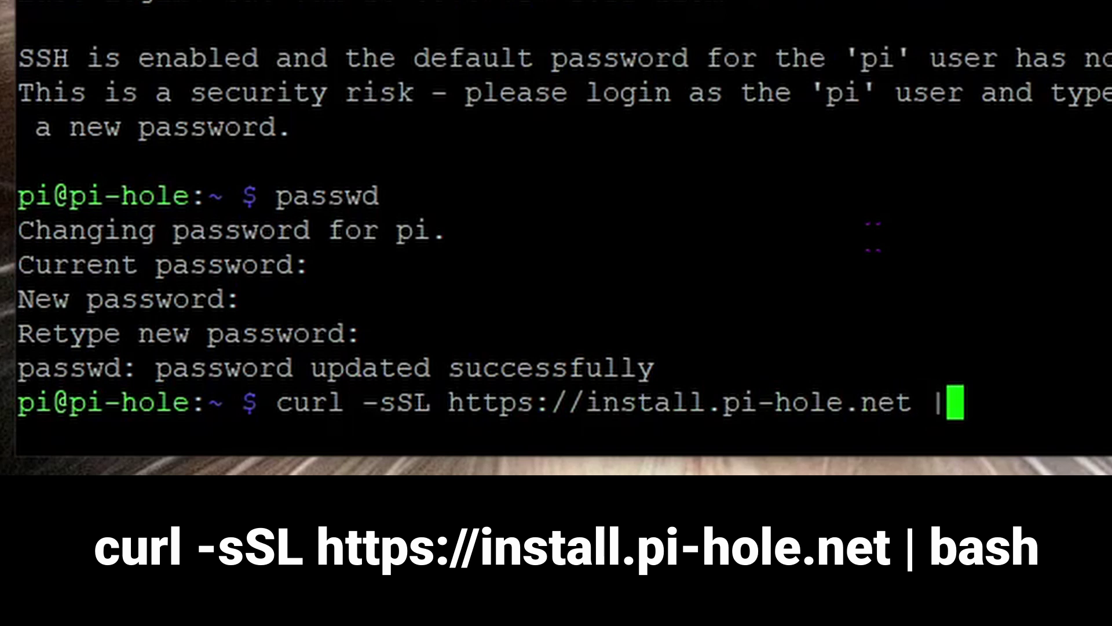
type(" bash")
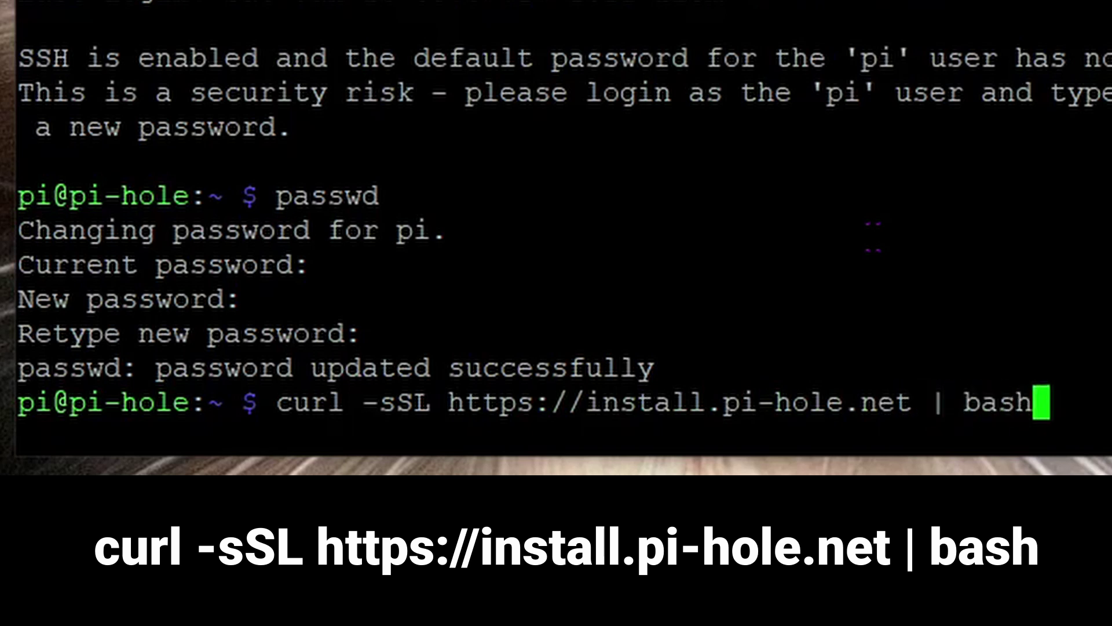
key("Return")
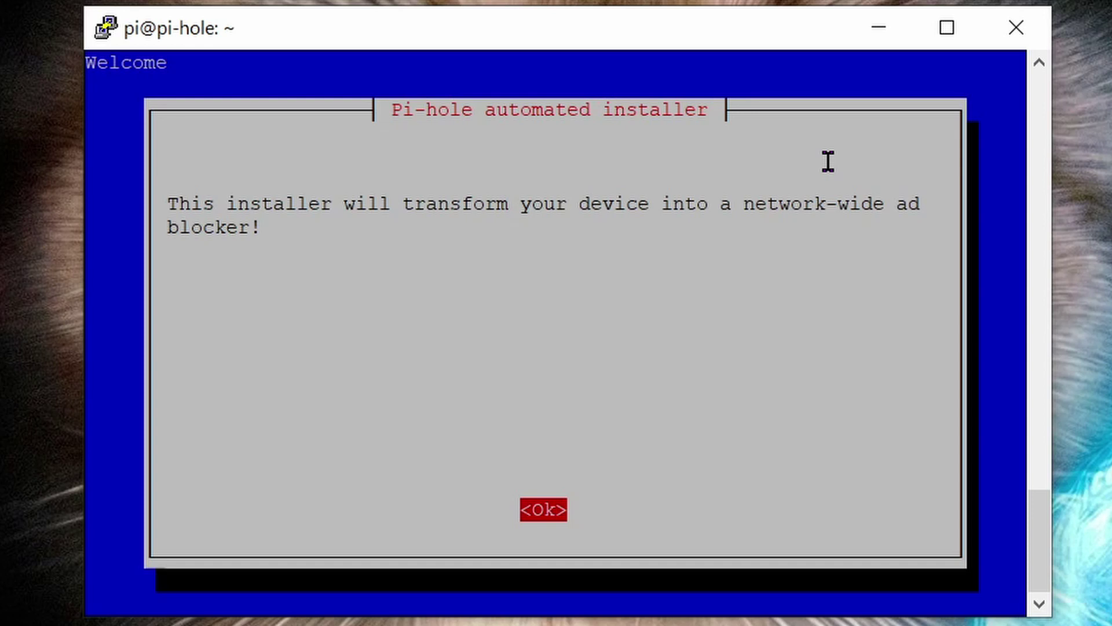
Continue past the installer's welcome and donation screens and toggle the IPv6 blocking option.
key("Return")
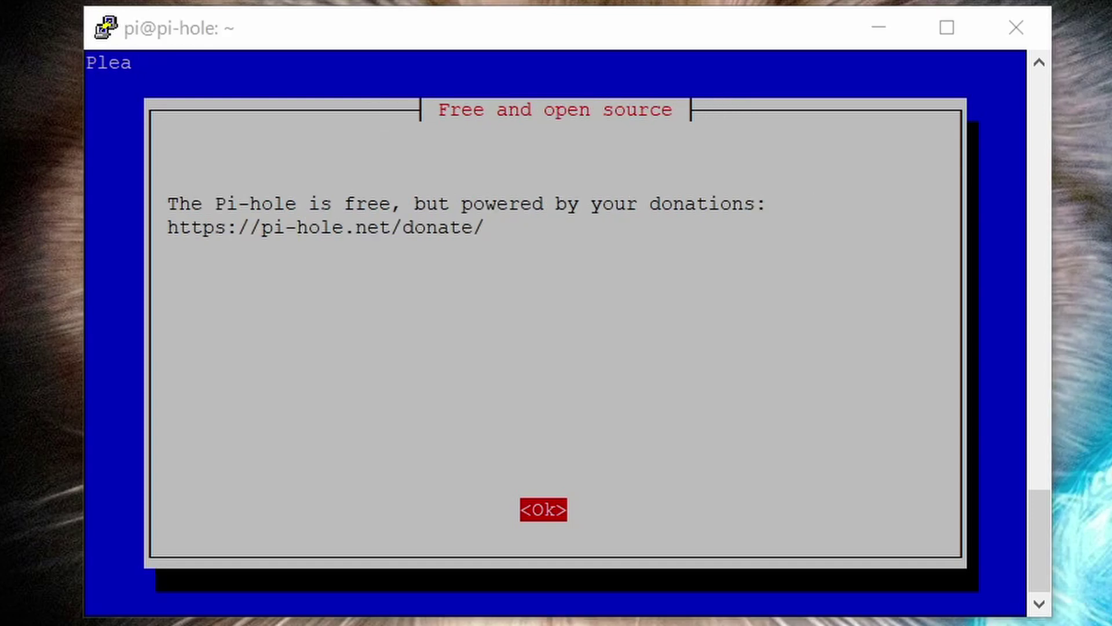
key("Return")
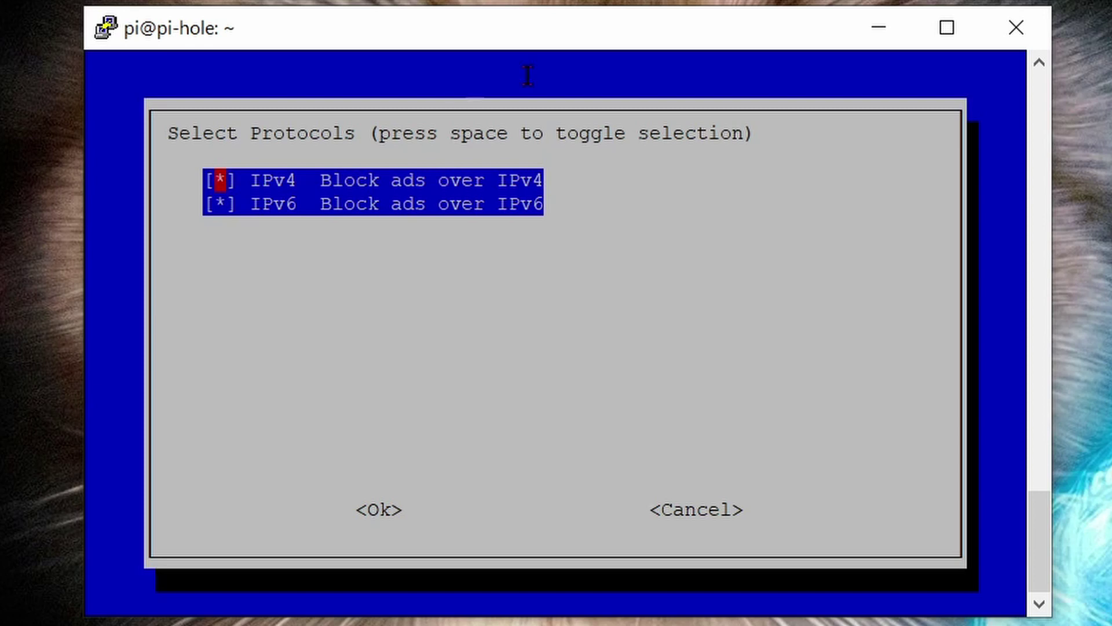
key("Down")
key("space")
Accept the protocols, keep the current address as static IP, and keep web admin, lighttpd and privacy mode 0.
key("Return")
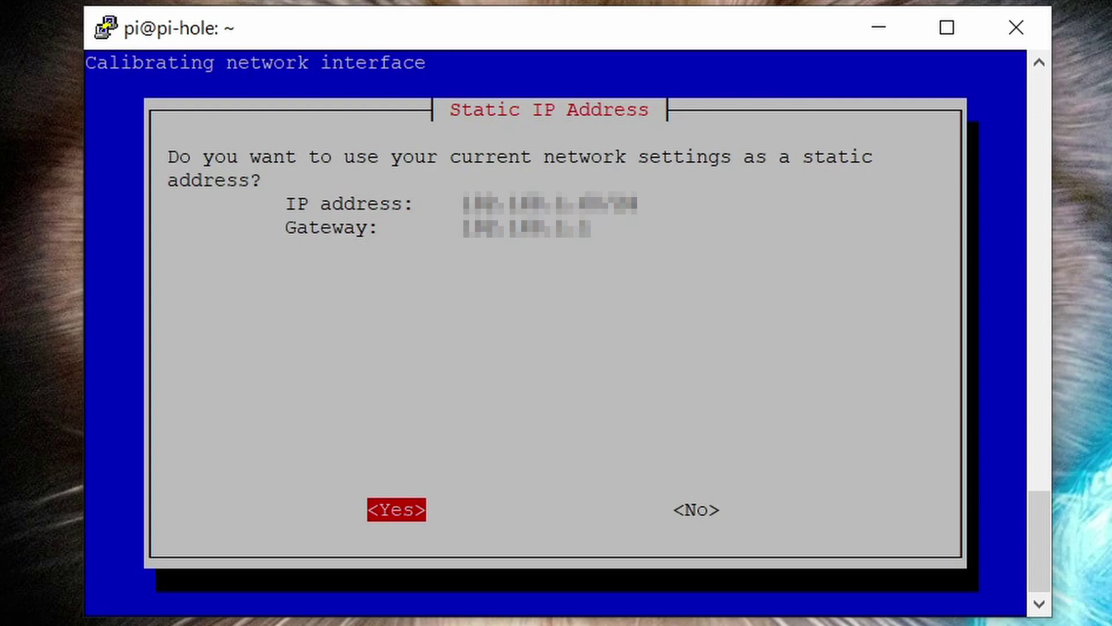
key("Return")
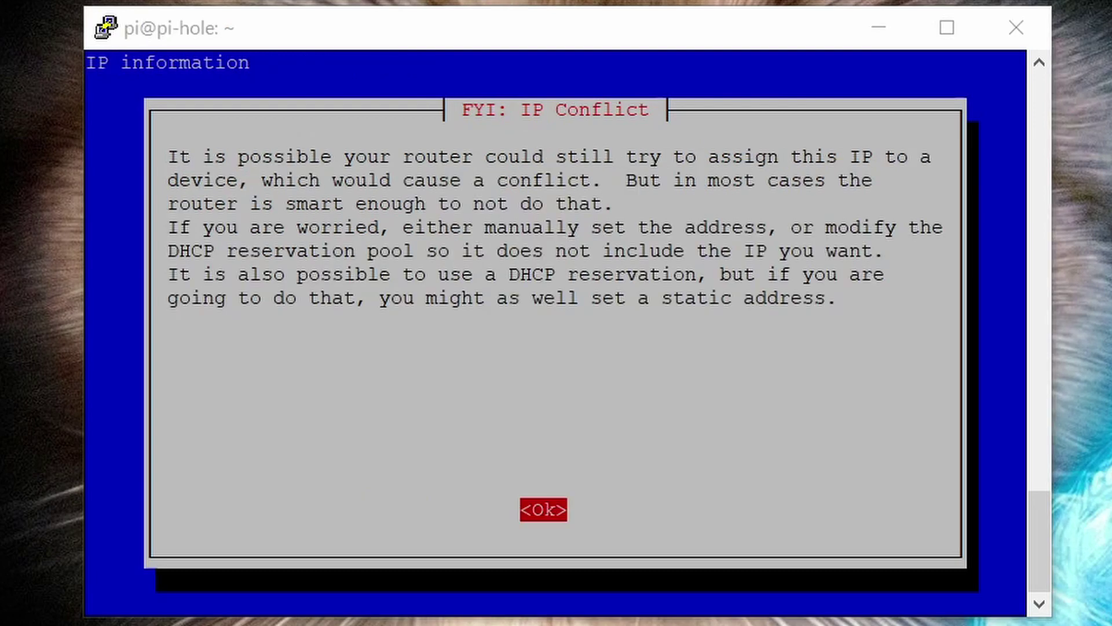
key("Return")
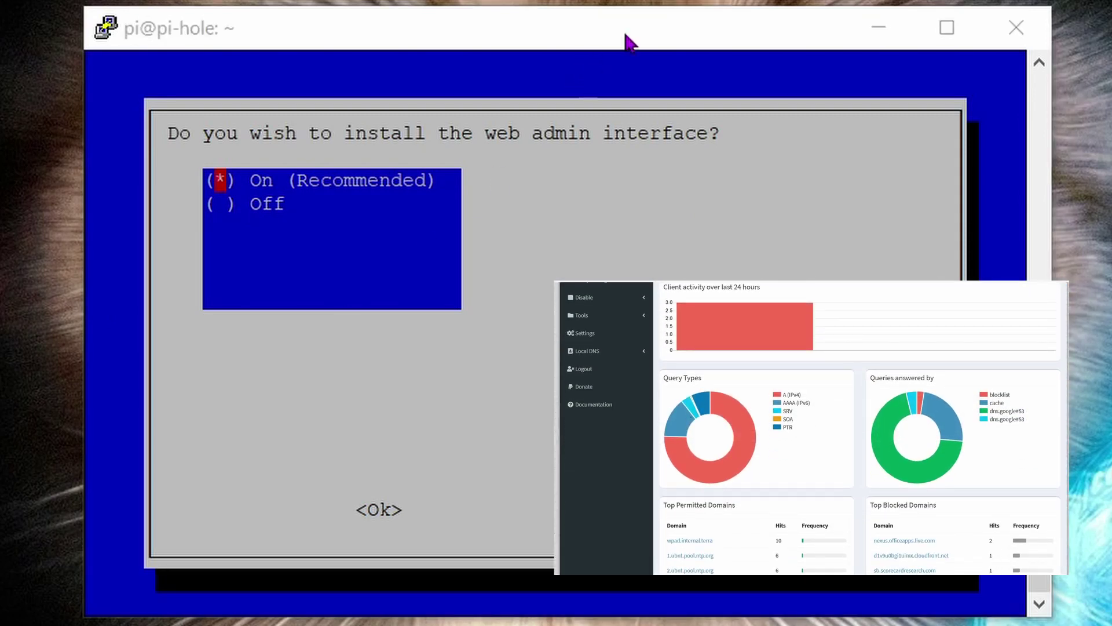
key("Return")
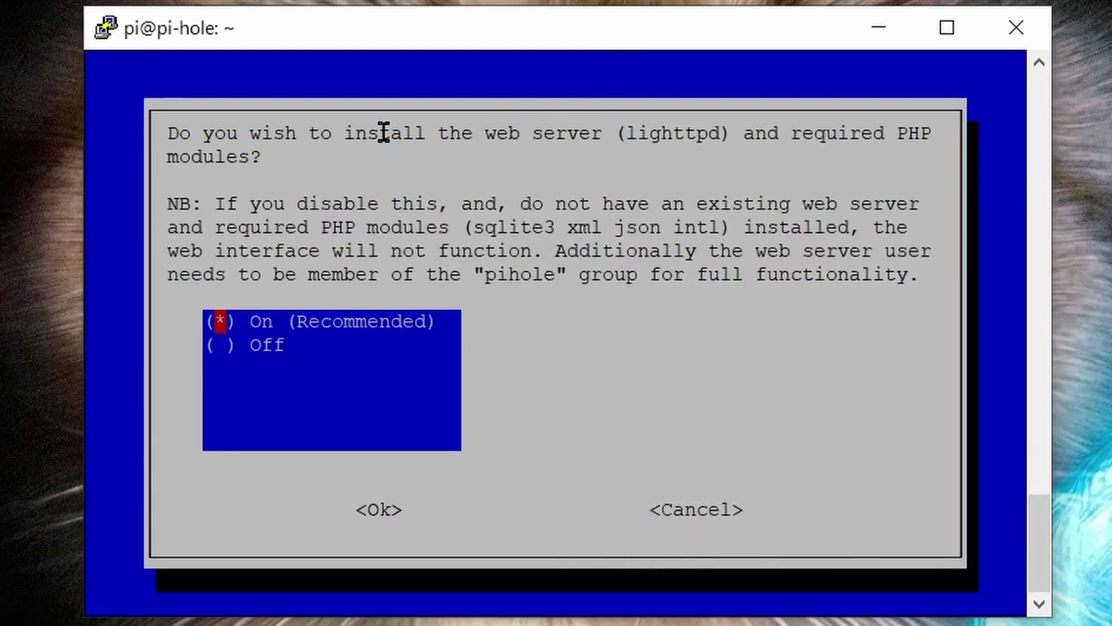
key("Return")
key("Return")
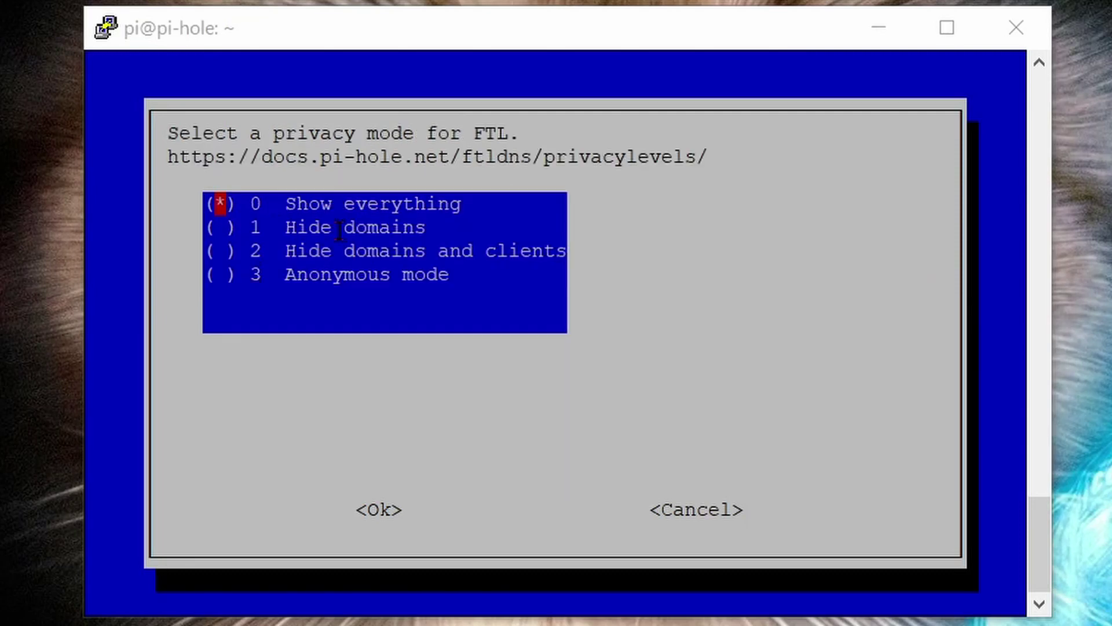
key("Return")
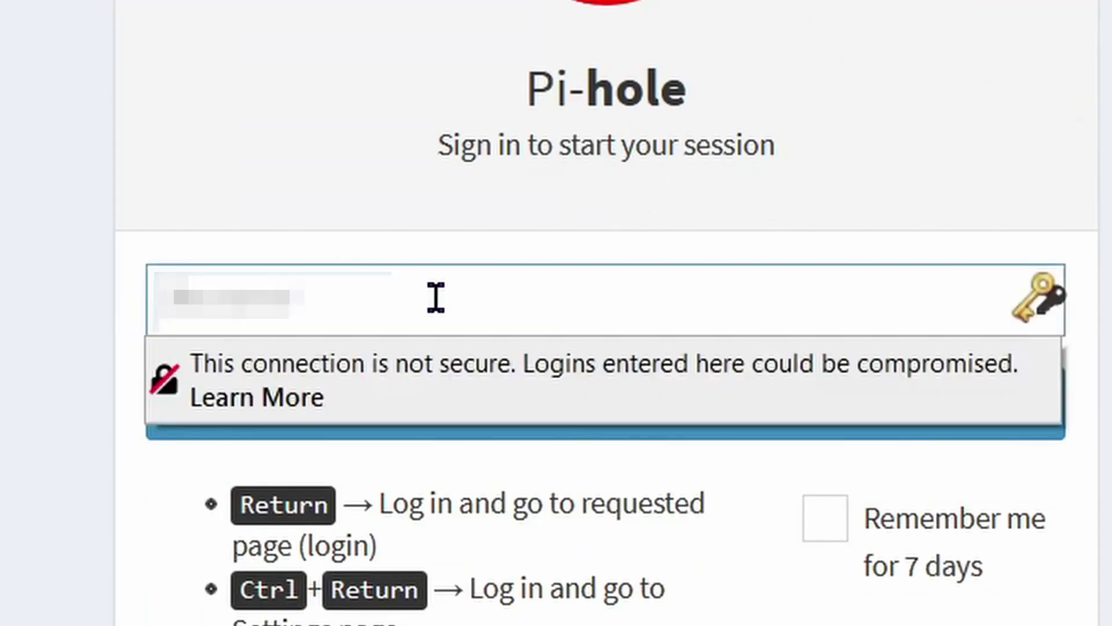
Log in to Pi-hole admin and scroll to the dashboard charts showing 3 queries and 0 blocked.
left_click(591, 431)
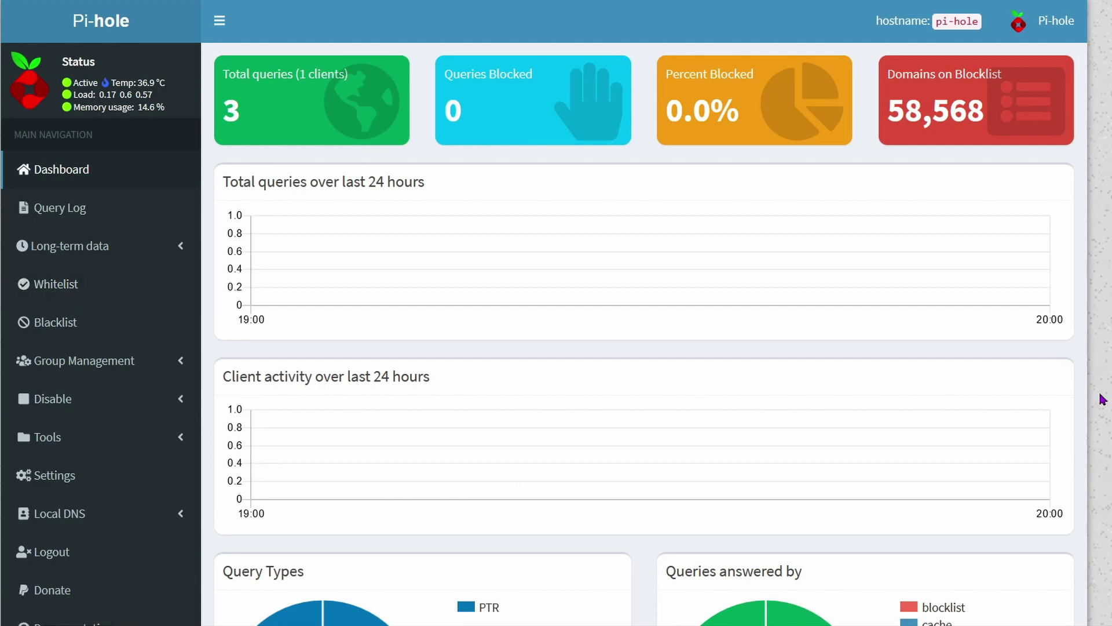
scroll(1103, 400, "down", 5)
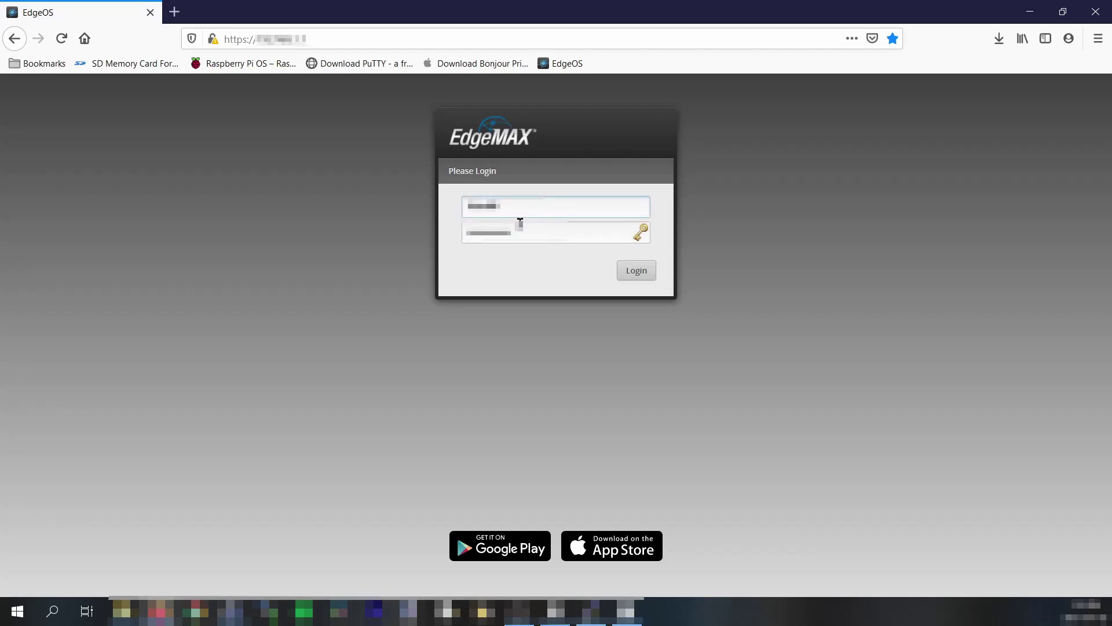
Log in to EdgeOS and save a backup of the router configuration from System settings.
left_click(628, 272)
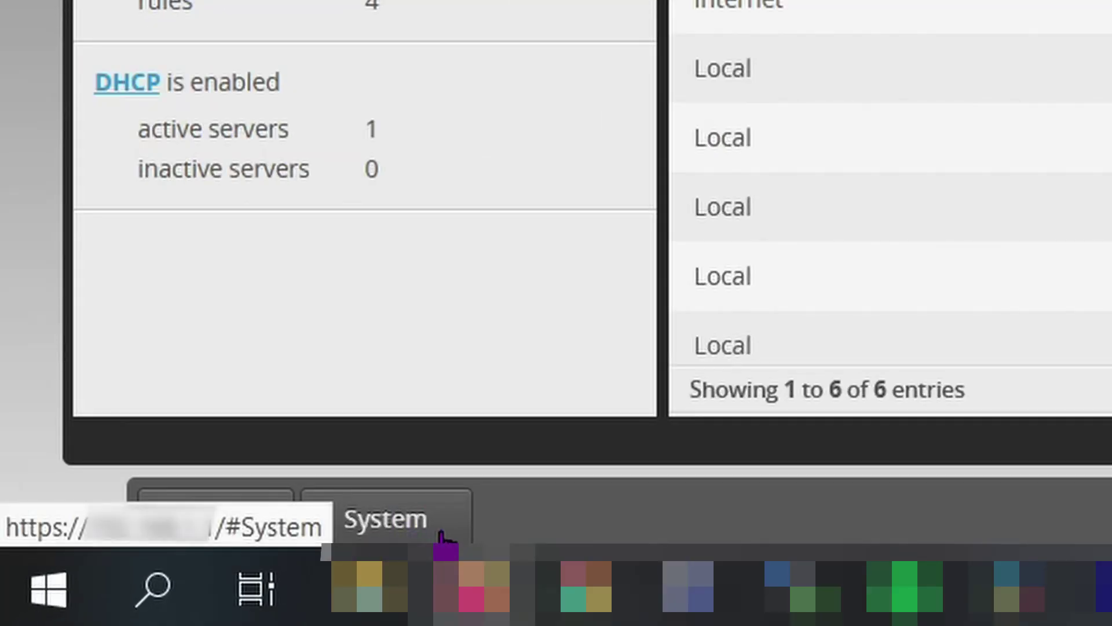
left_click(442, 536)
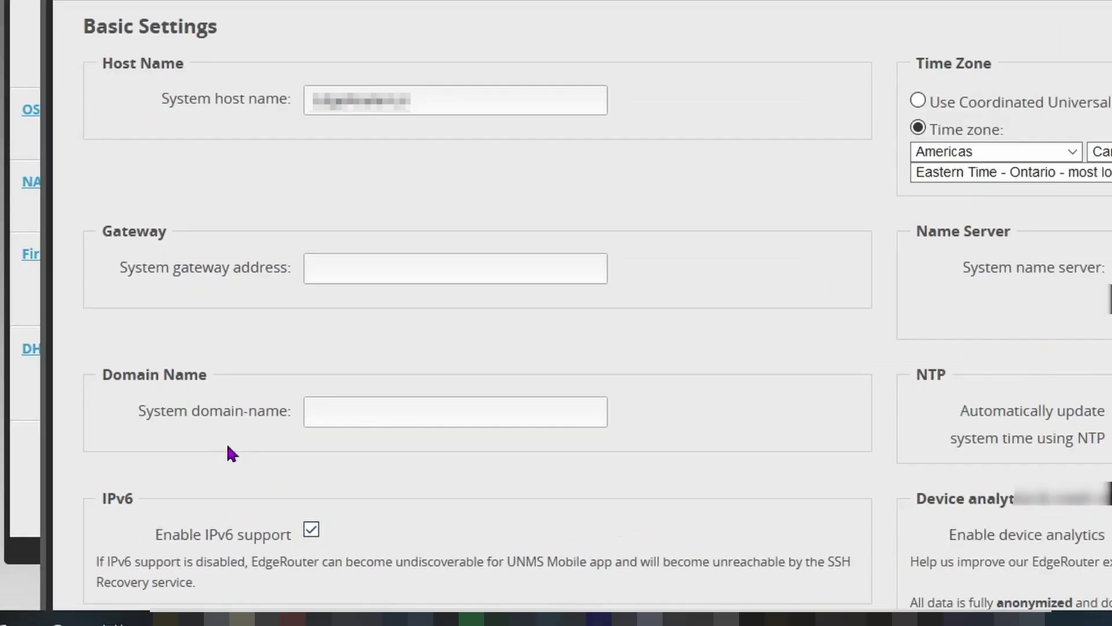
scroll(429, 387, "down", 10)
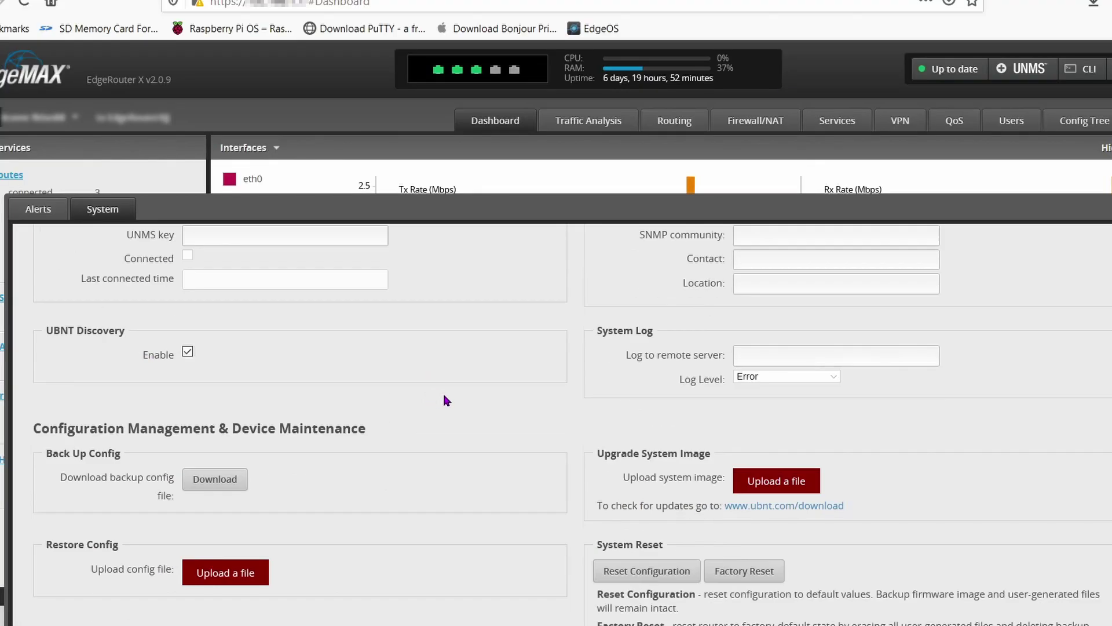
left_click(230, 405)
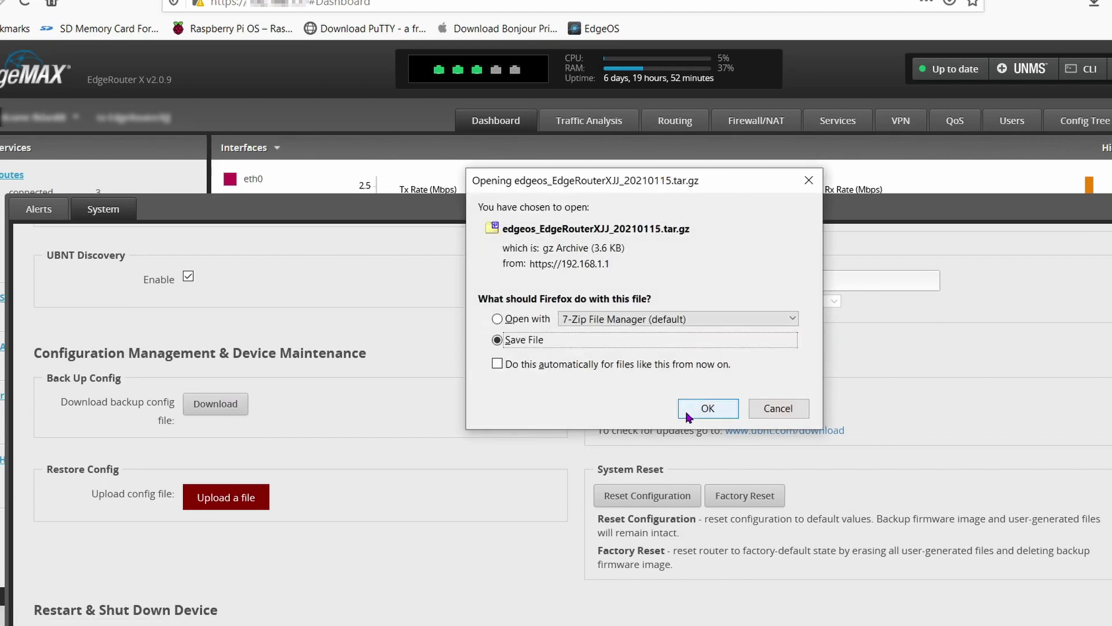
left_click(689, 415)
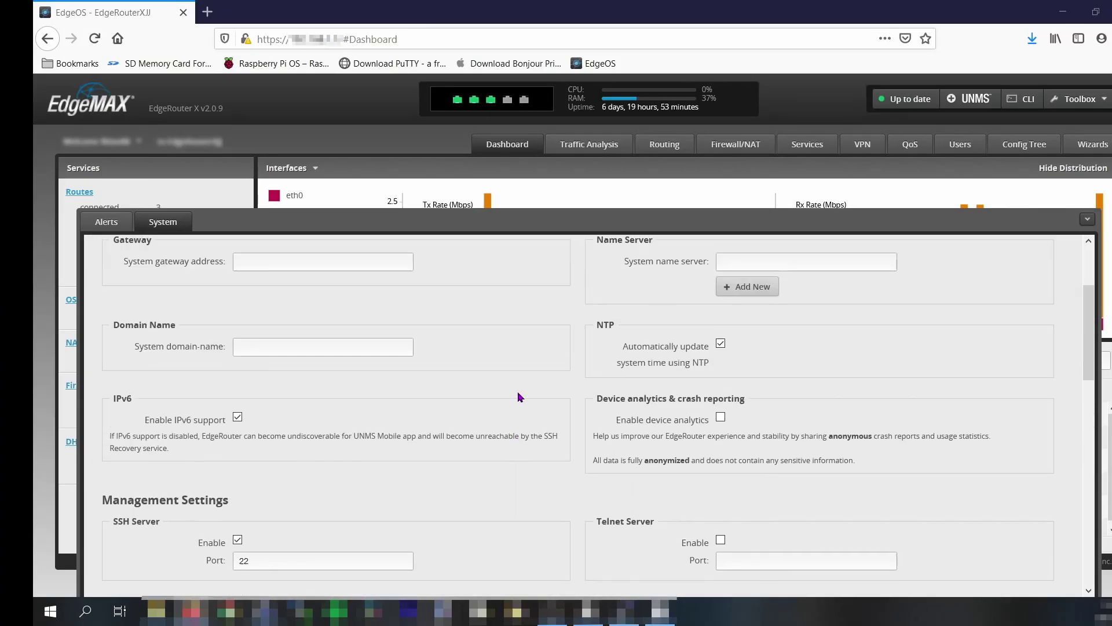
scroll(516, 391, "up", 3)
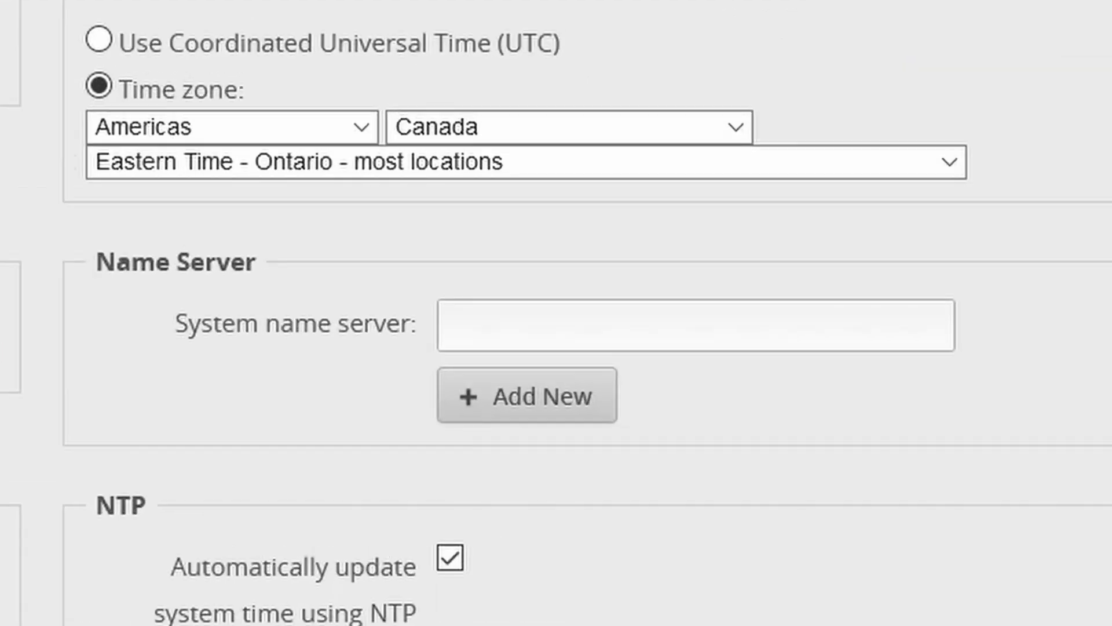
Set the router's system name server to 192.168.1.68 and save the settings.
left_click(886, 333)
type("192.168.1")
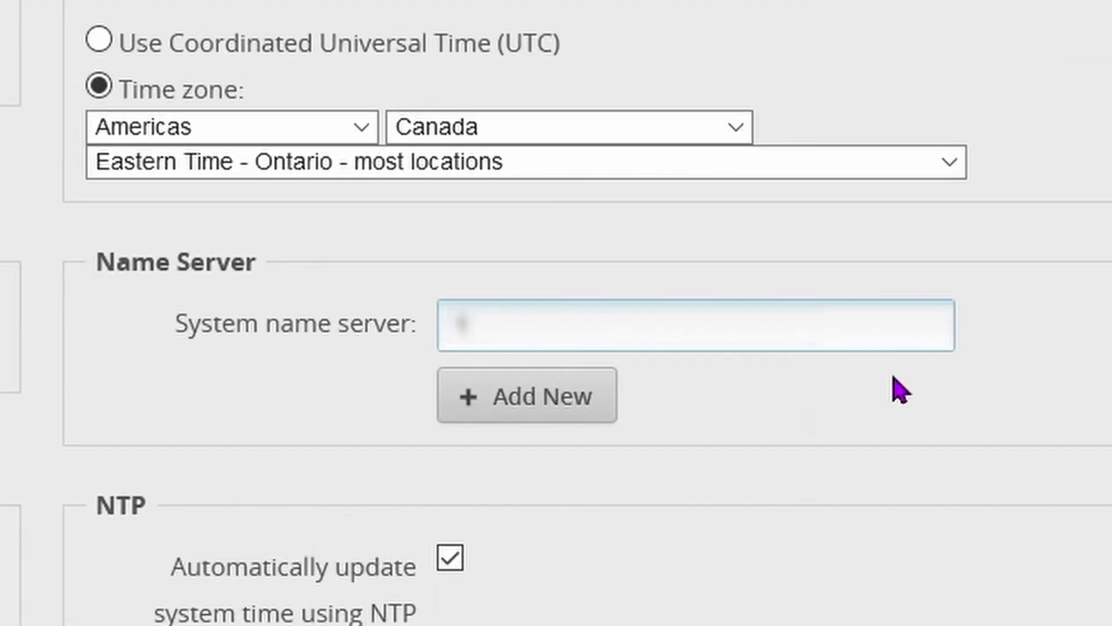
type(".68")
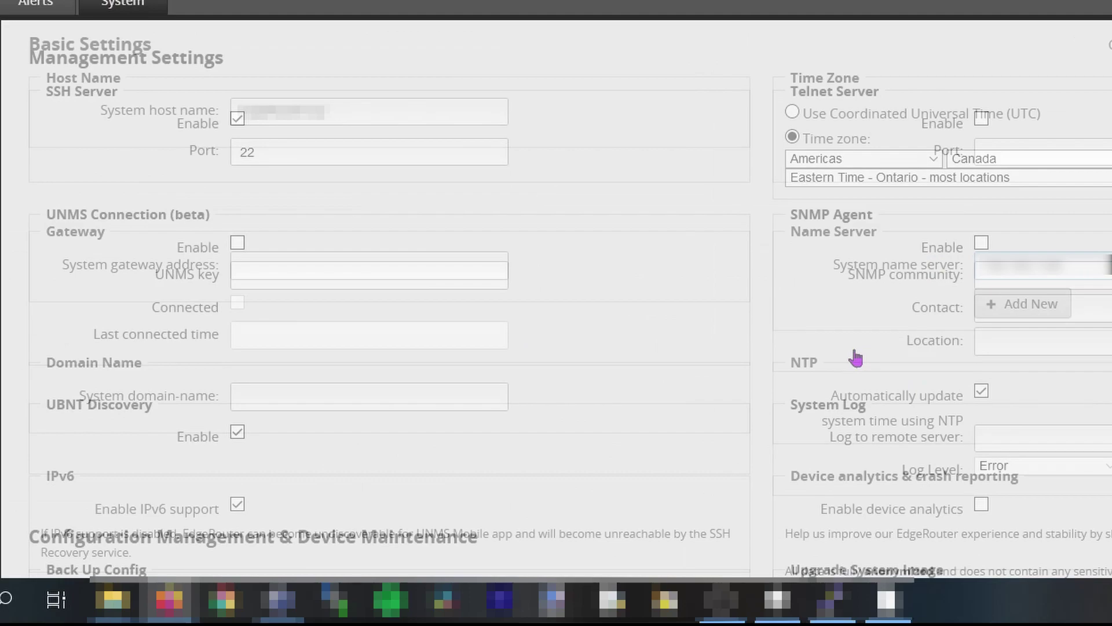
scroll(856, 358, "down", 10)
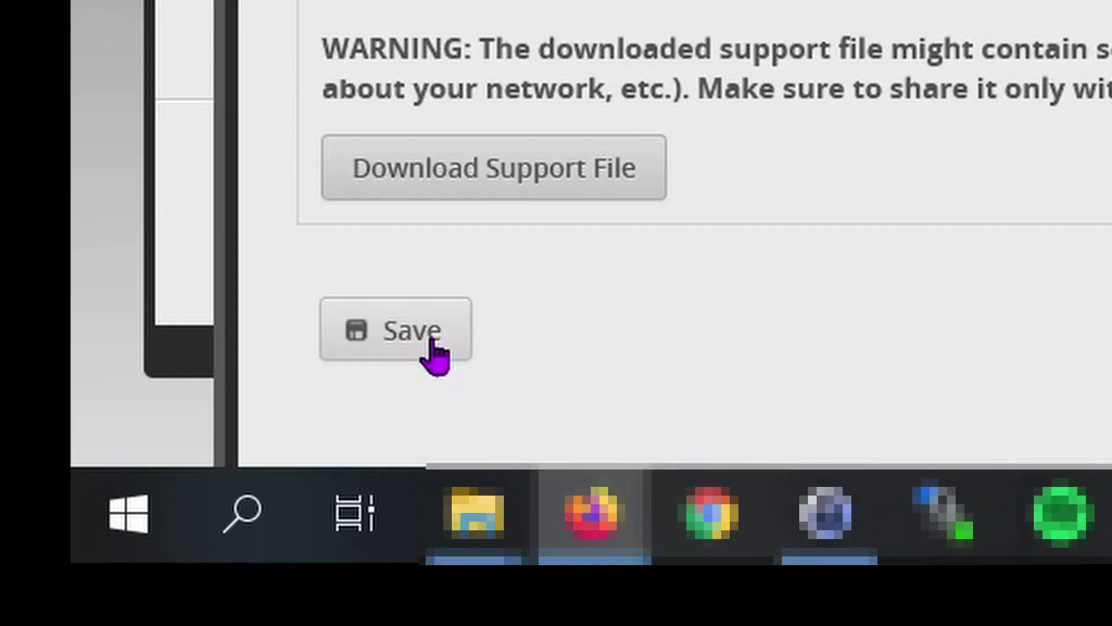
left_click(433, 343)
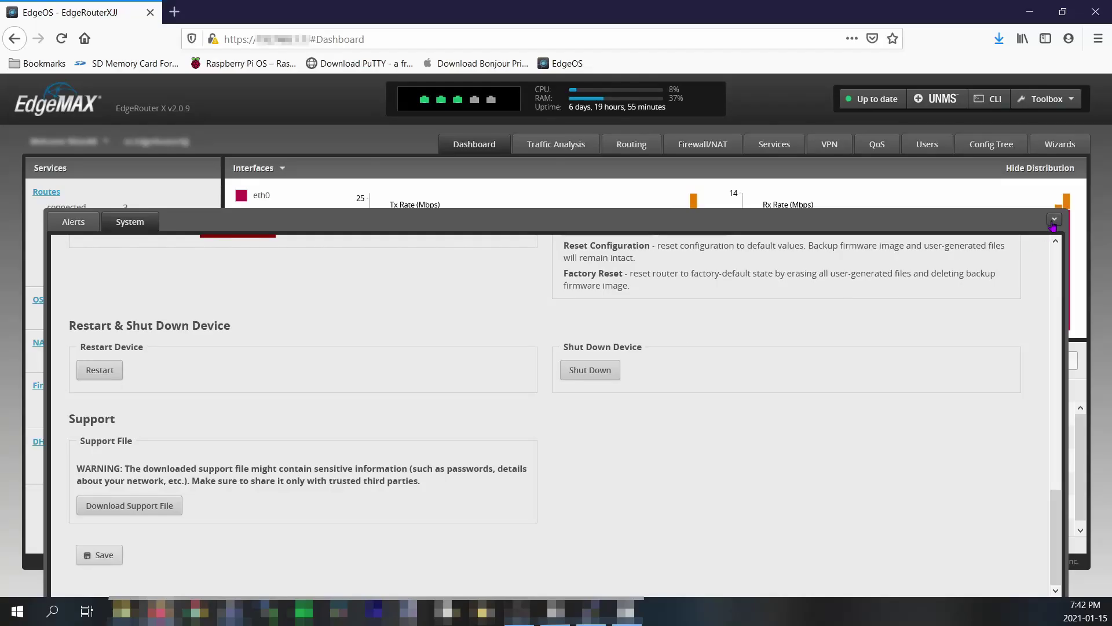
left_click(1052, 222)
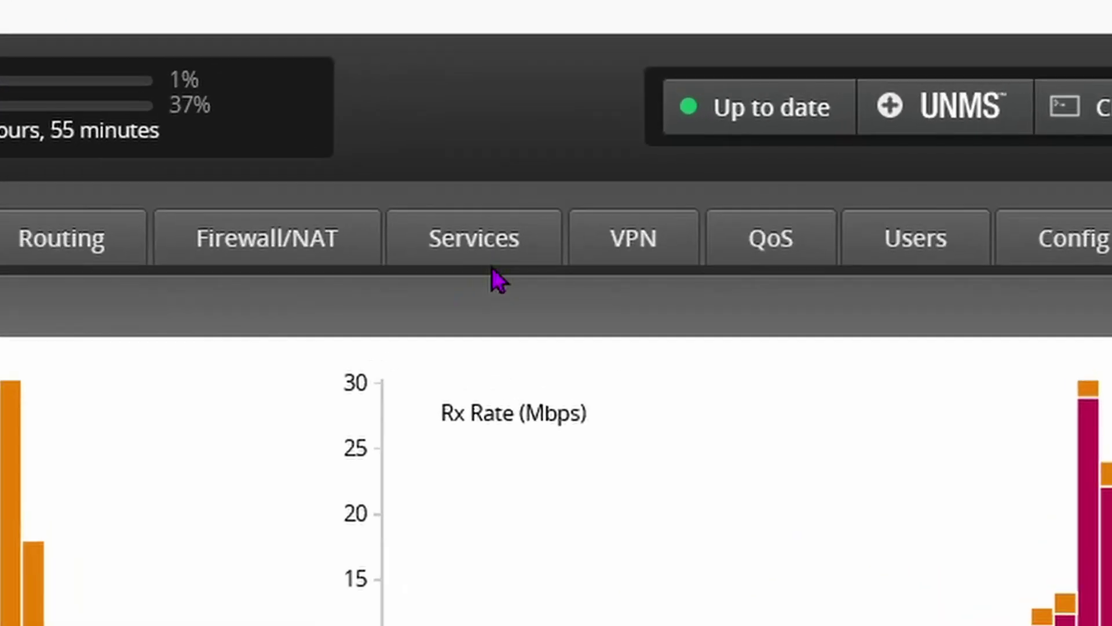
Change the LAN DHCP server's DNS 1 address to 192.168.1.30.
left_click(677, 184)
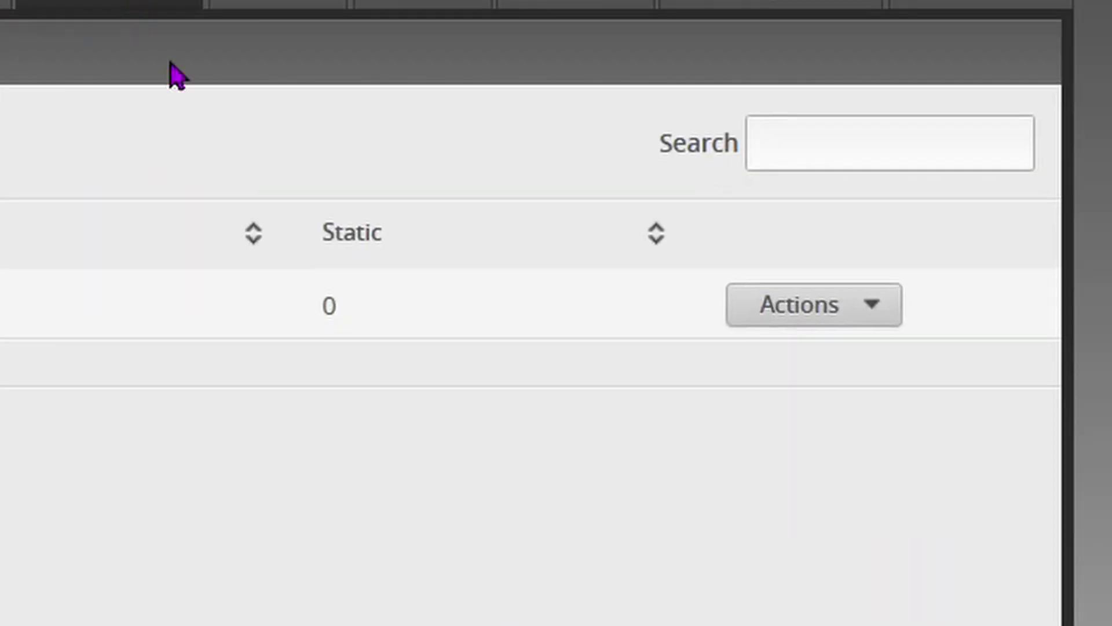
left_click(871, 311)
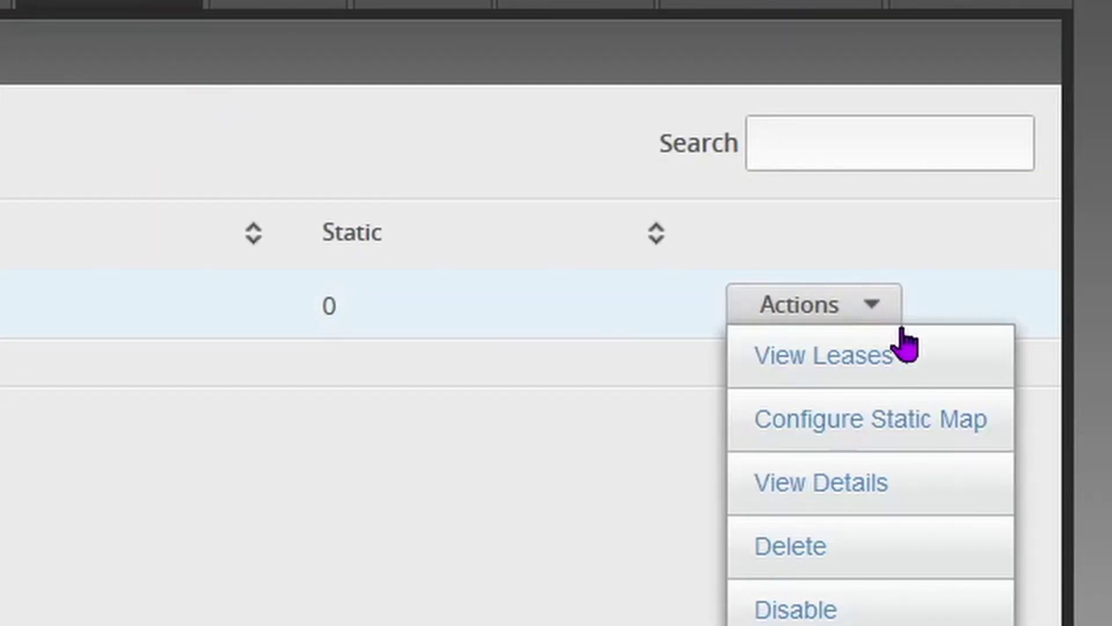
left_click(932, 492)
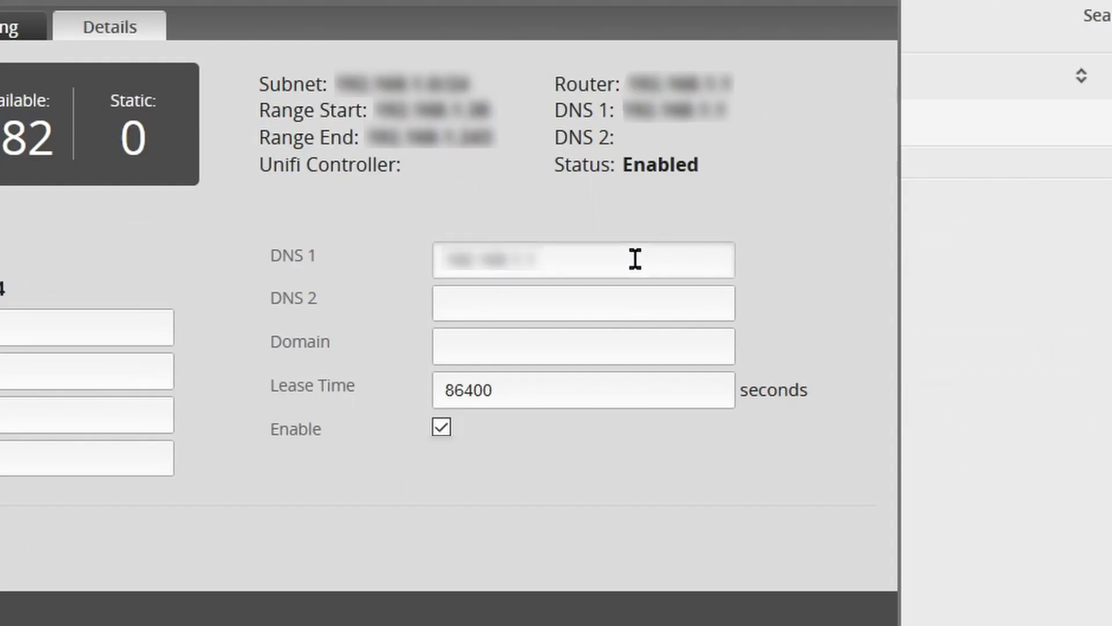
left_click_drag(517, 257, 355, 266)
type("192.168.1.30")
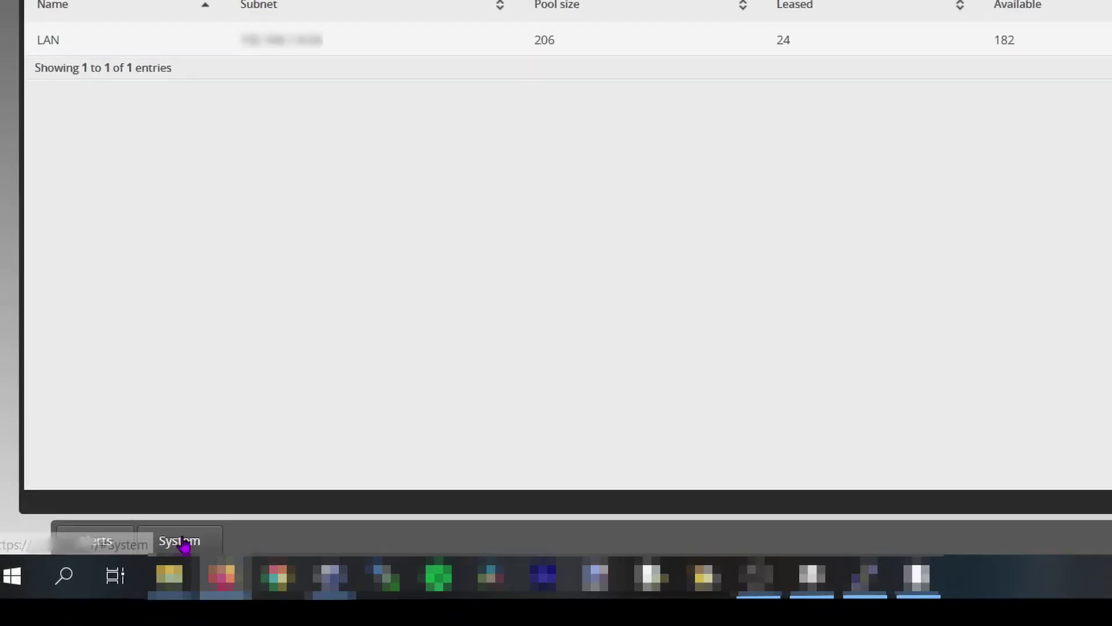
Restart the router from System settings and confirm the reboot.
left_click(137, 588)
scroll(256, 512, "down", 5)
scroll(531, 347, "down", 10)
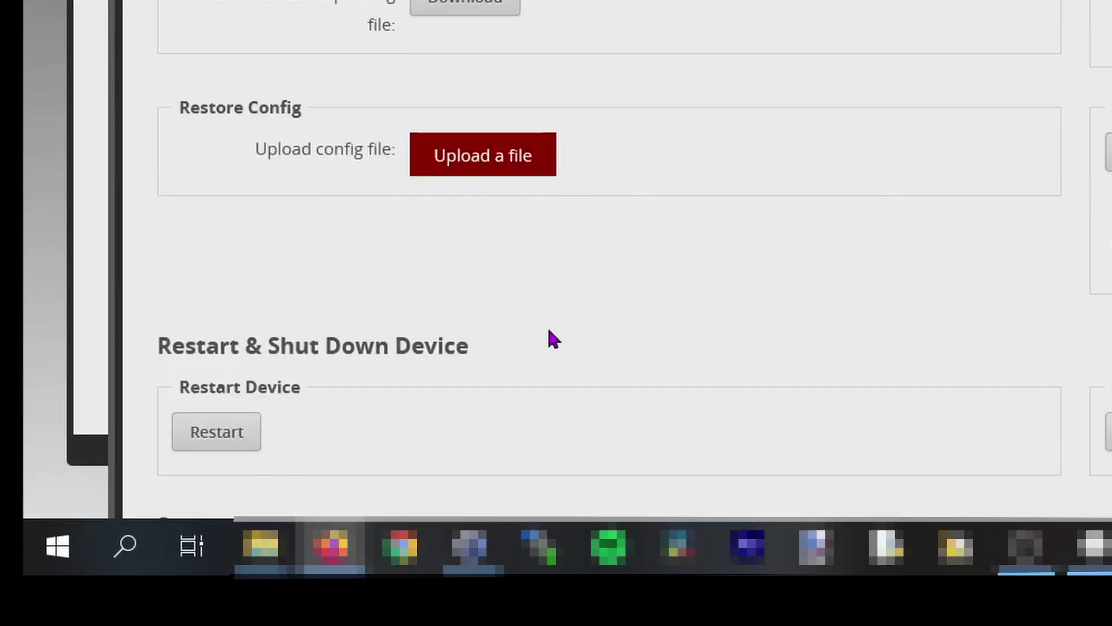
scroll(543, 324, "up", 1)
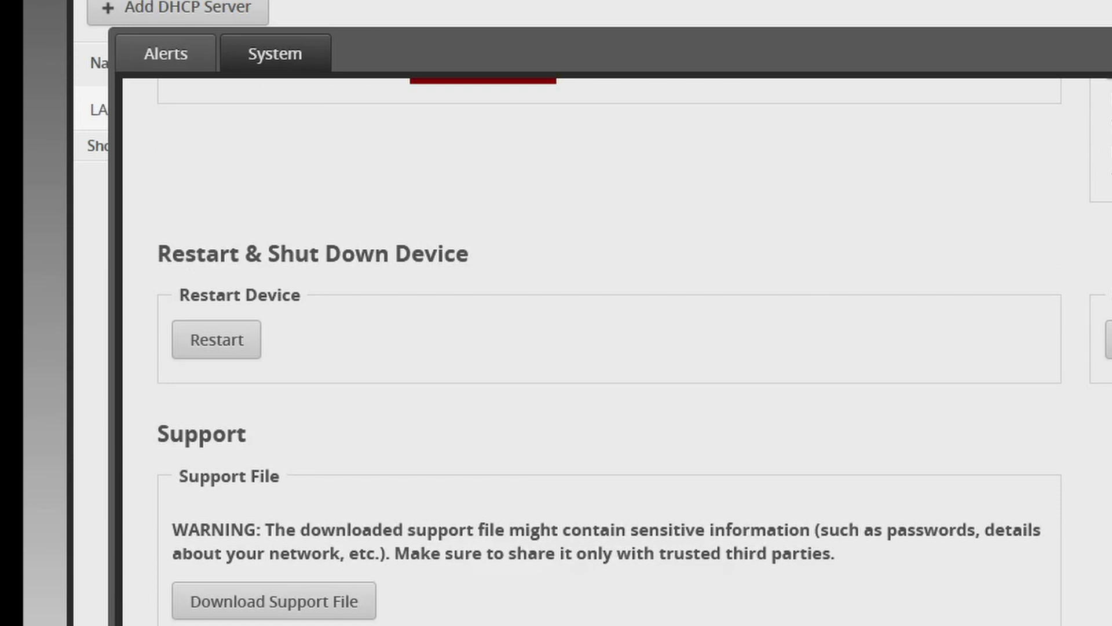
left_click(240, 362)
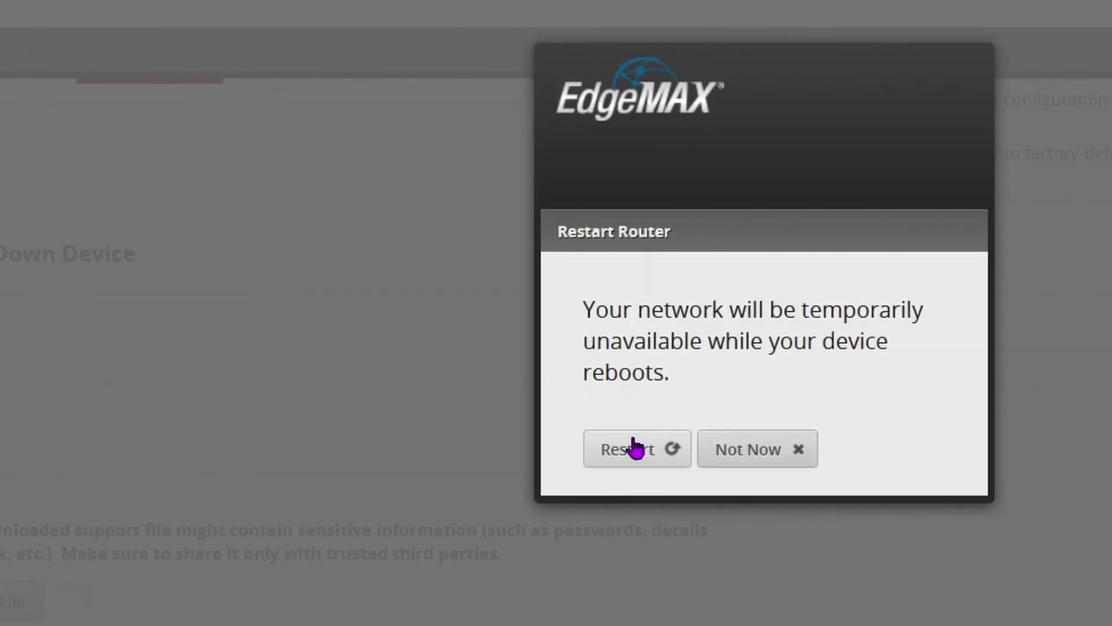
left_click(947, 450)
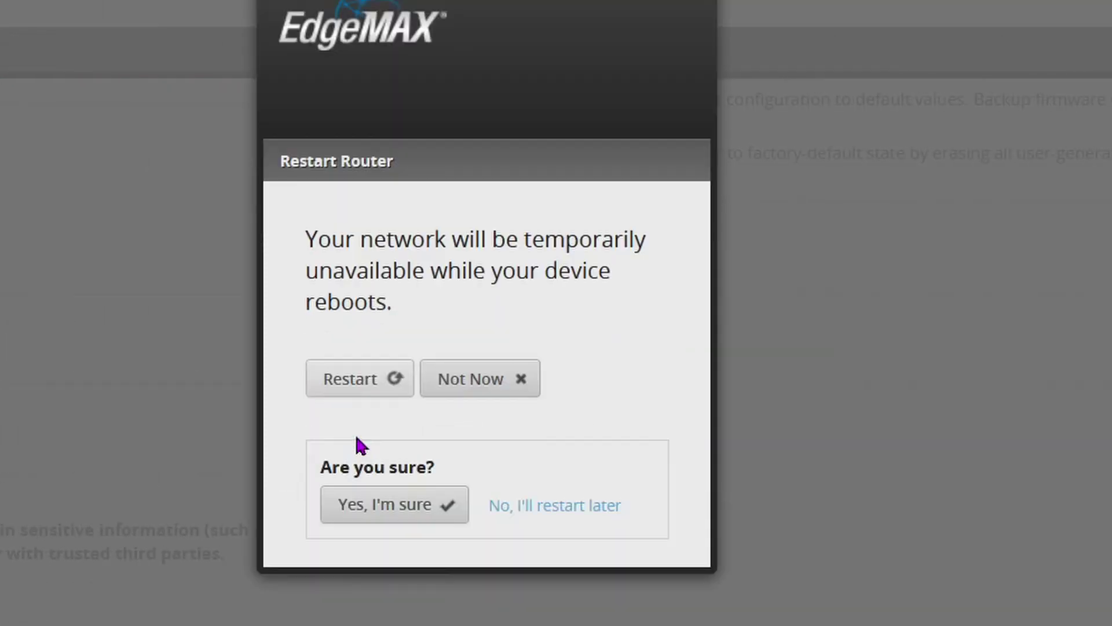
left_click(396, 522)
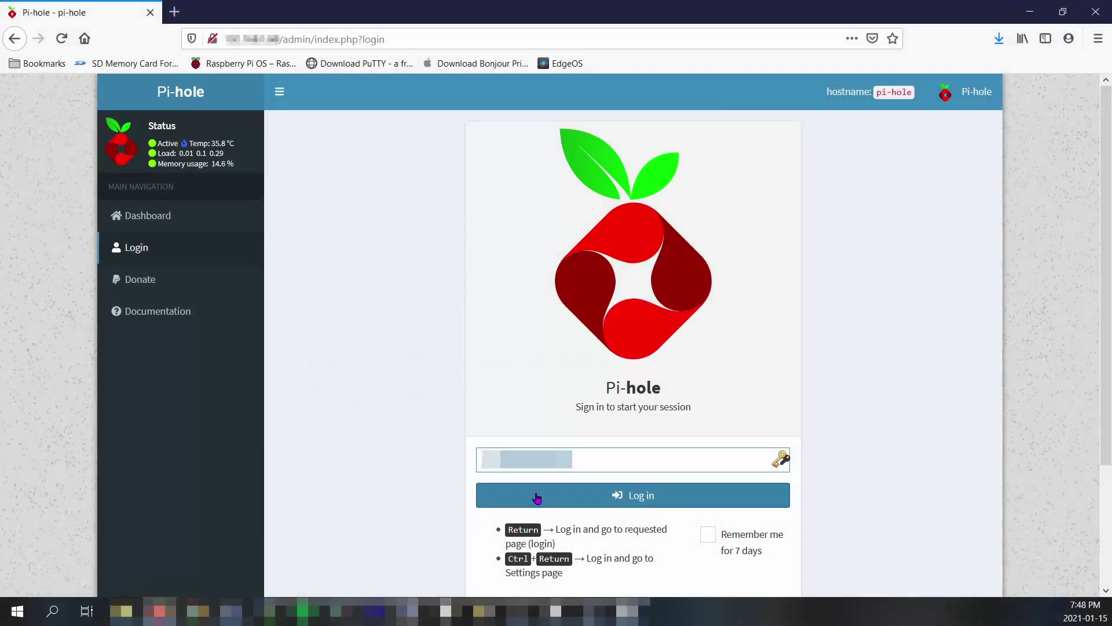
Log back in to Pi-hole admin and scroll to the charts showing 227 queries, 6 blocked.
left_click(537, 497)
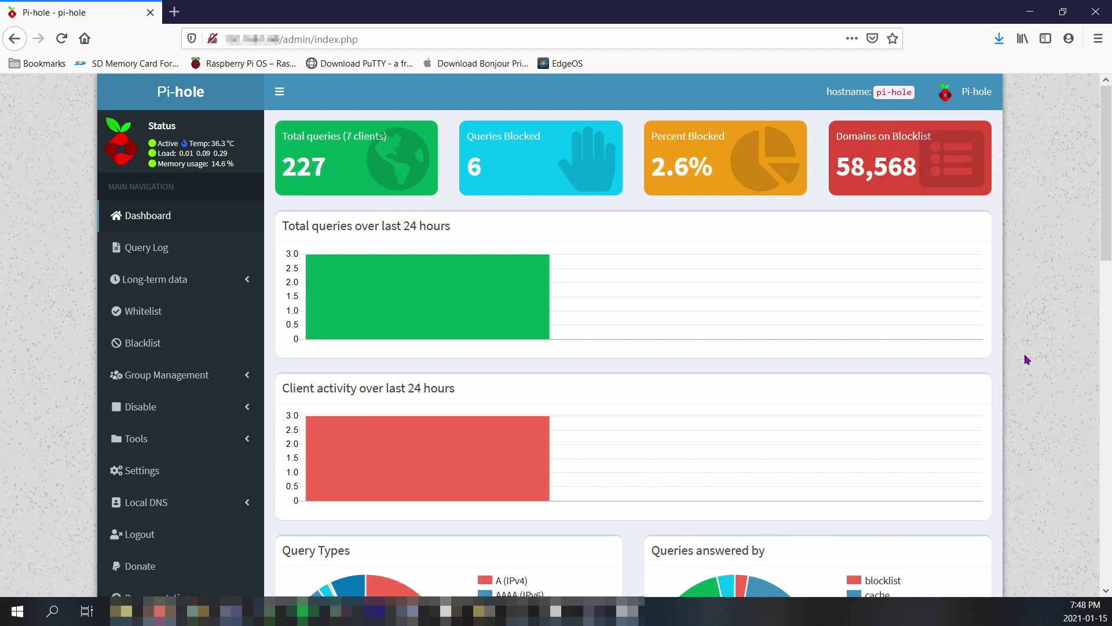
scroll(1037, 359, "down", 5)
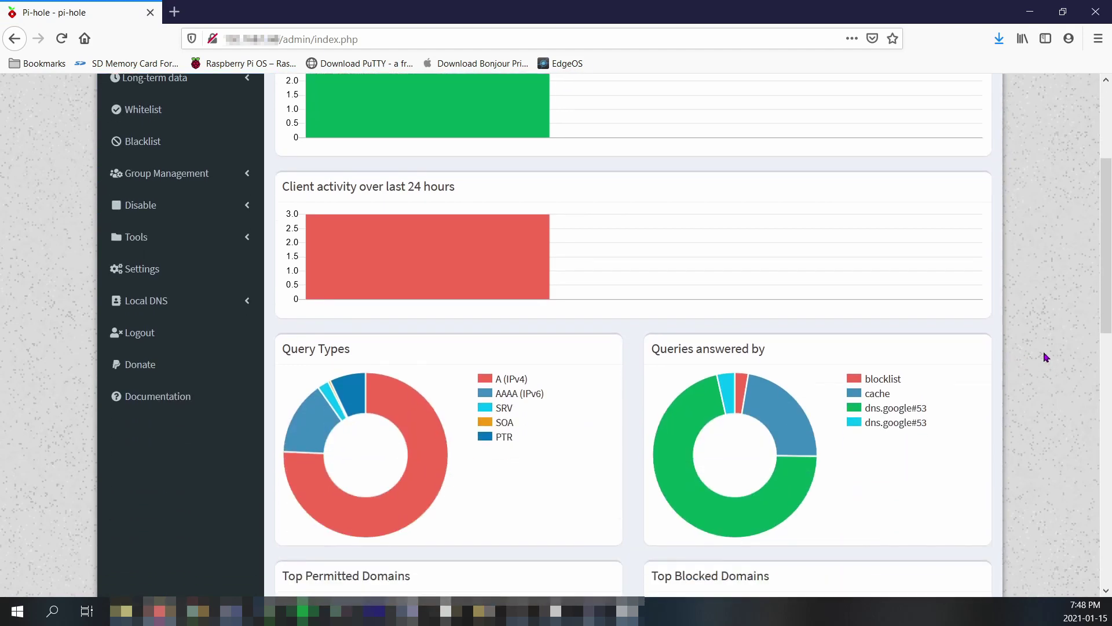
scroll(1046, 355, "down", 2)
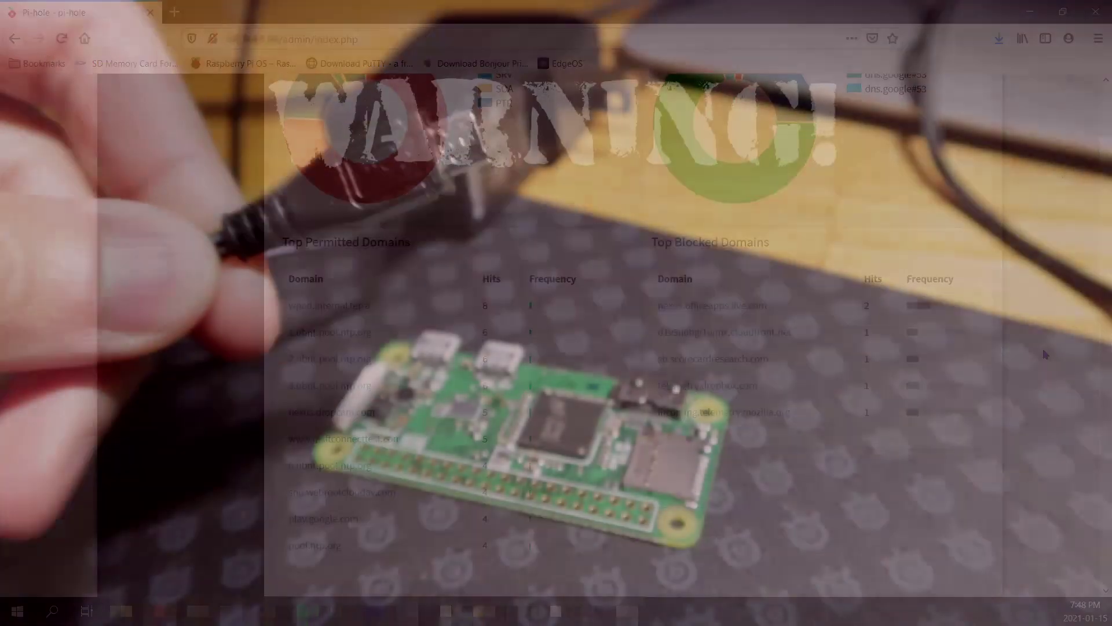